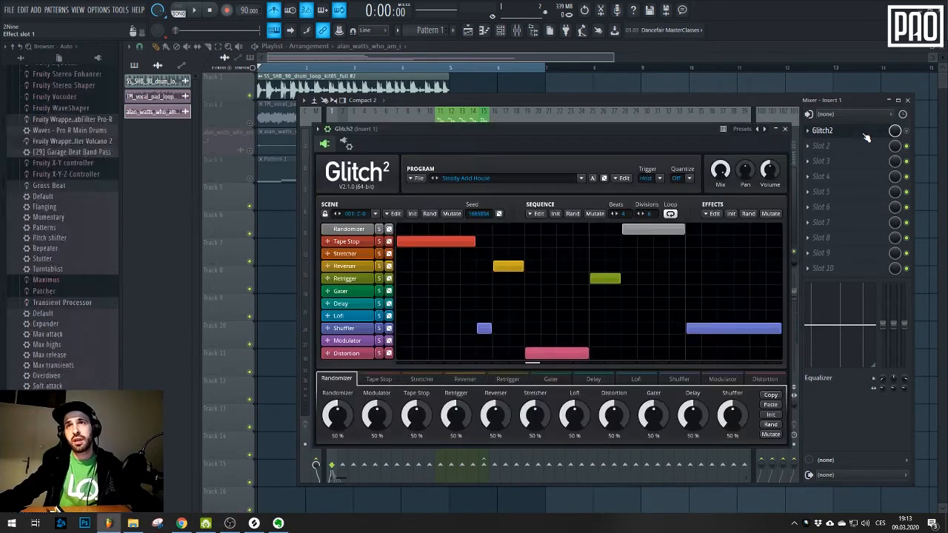
Listen to the drum loop in the playlist with Glitch2 bypassed, and stop playback
click(863, 134)
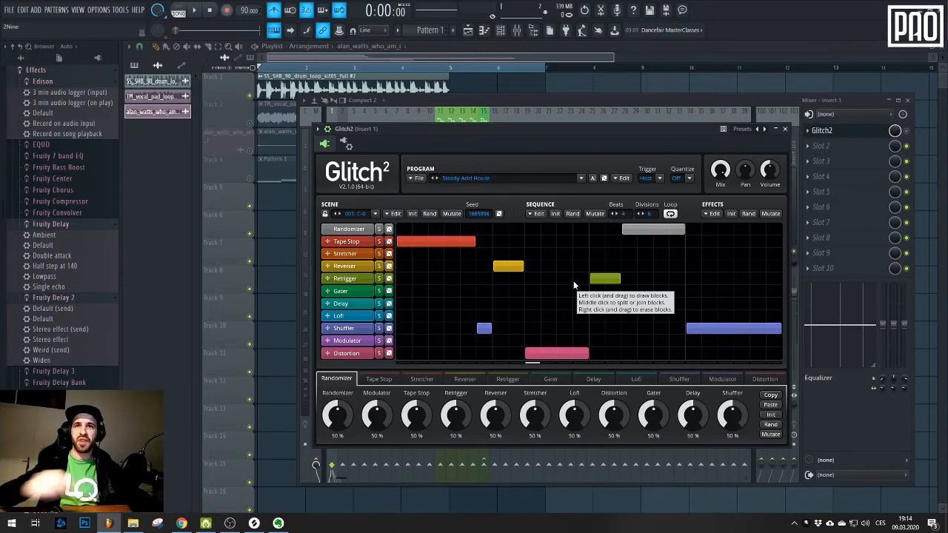
click(382, 69)
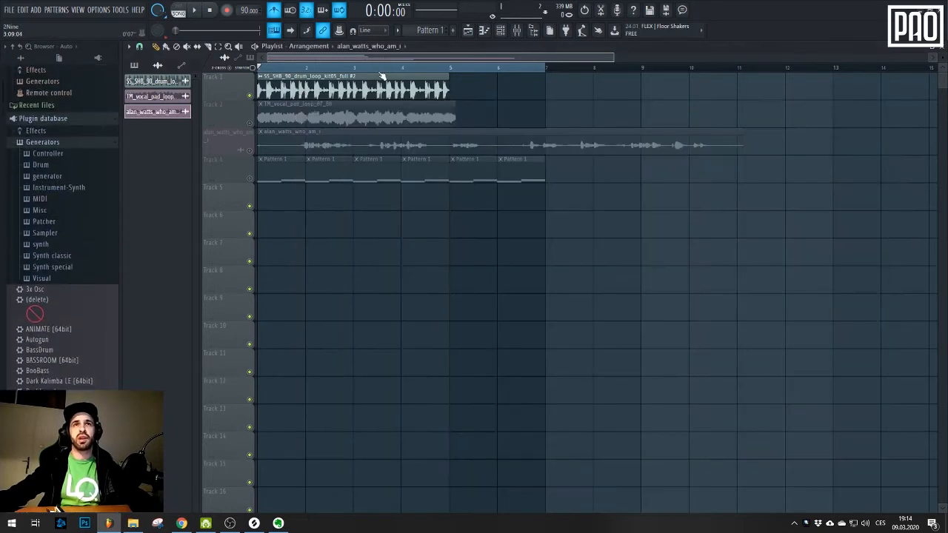
click(196, 11)
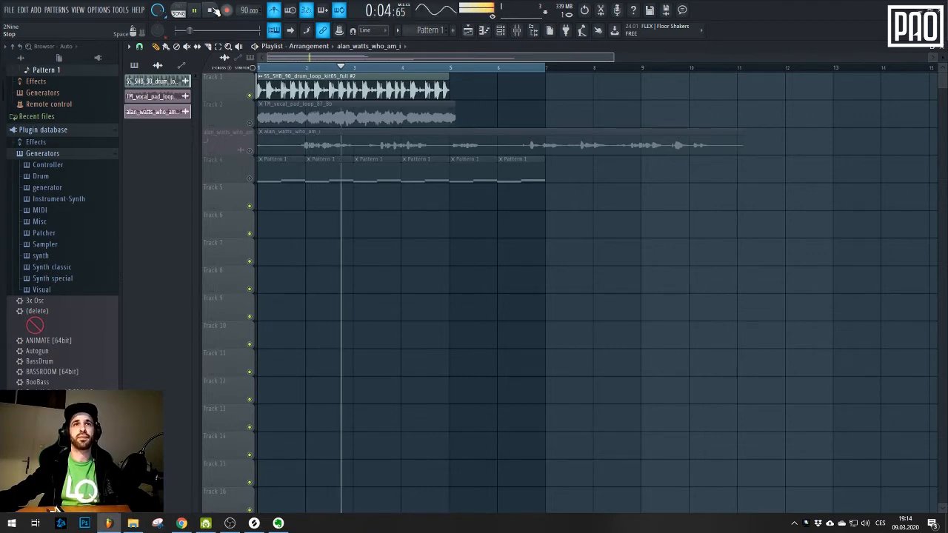
click(212, 10)
Enable Glitch2 in the effect slot of mixer Insert 1 and play the drum loop through it briefly
click(517, 30)
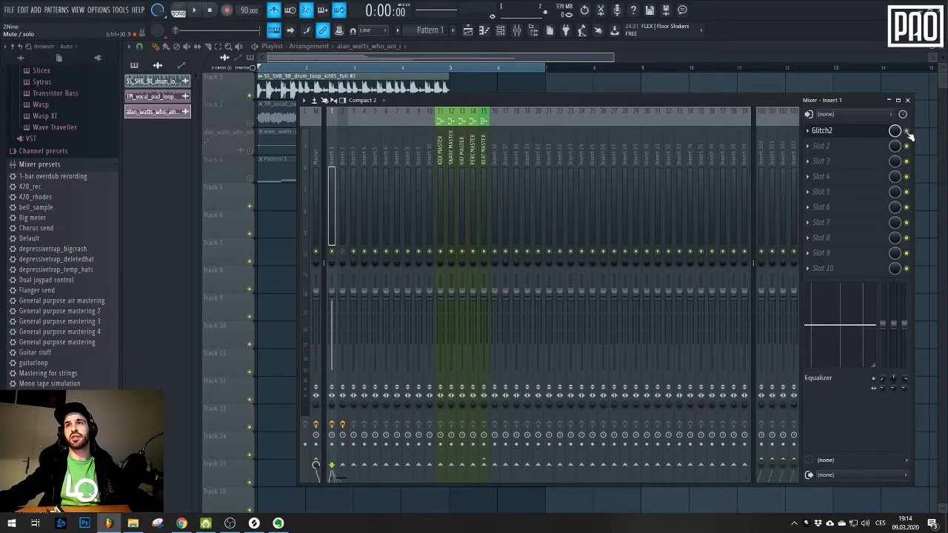
click(197, 11)
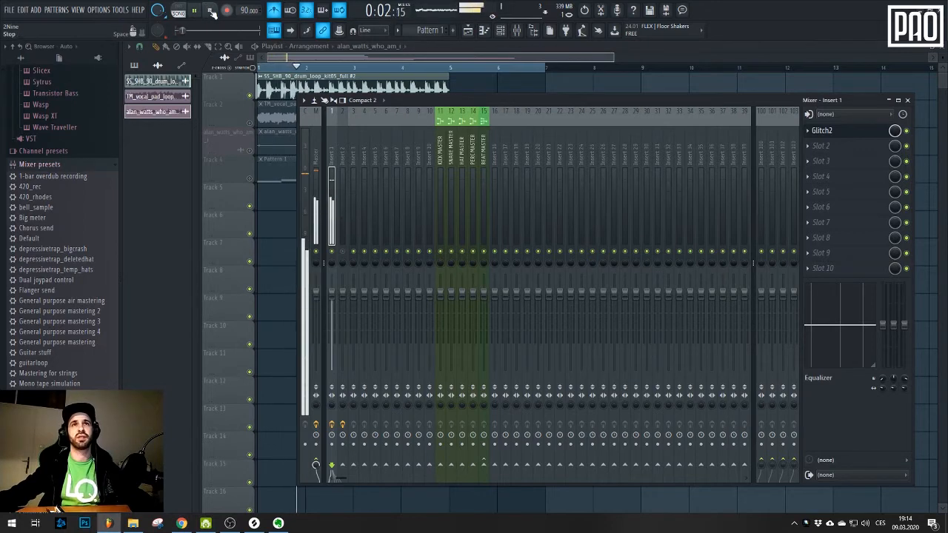
click(208, 10)
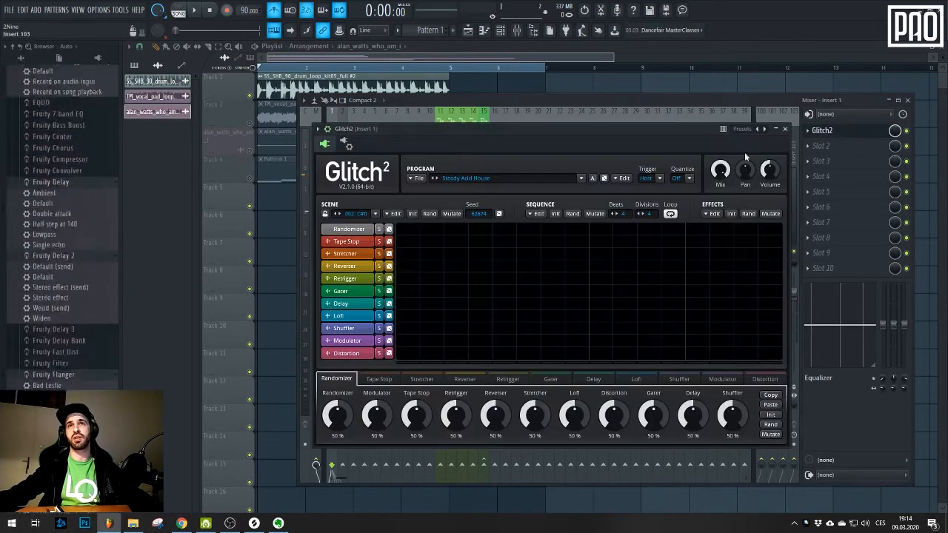
Switch Glitch2 to scene 001: C-0 and listen to the drum loop with its effect sequence
click(822, 131)
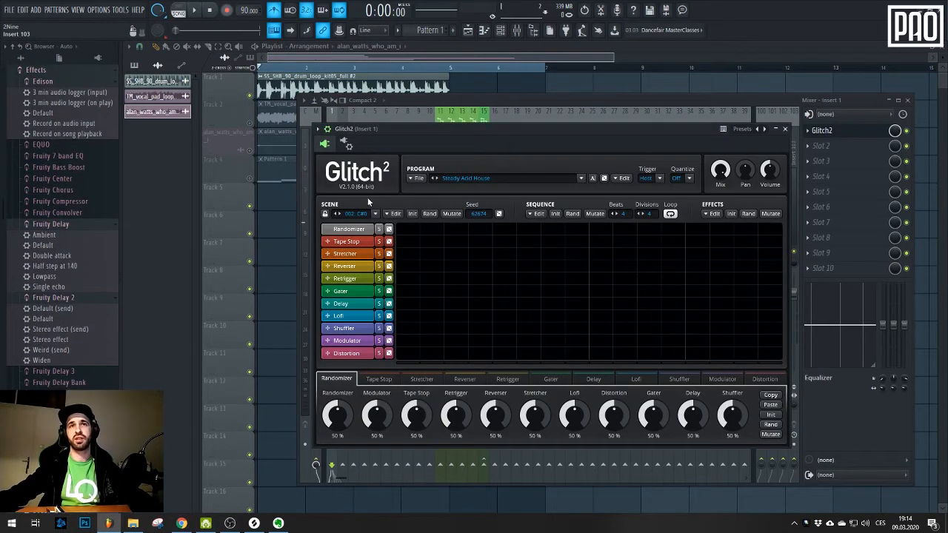
click(340, 213)
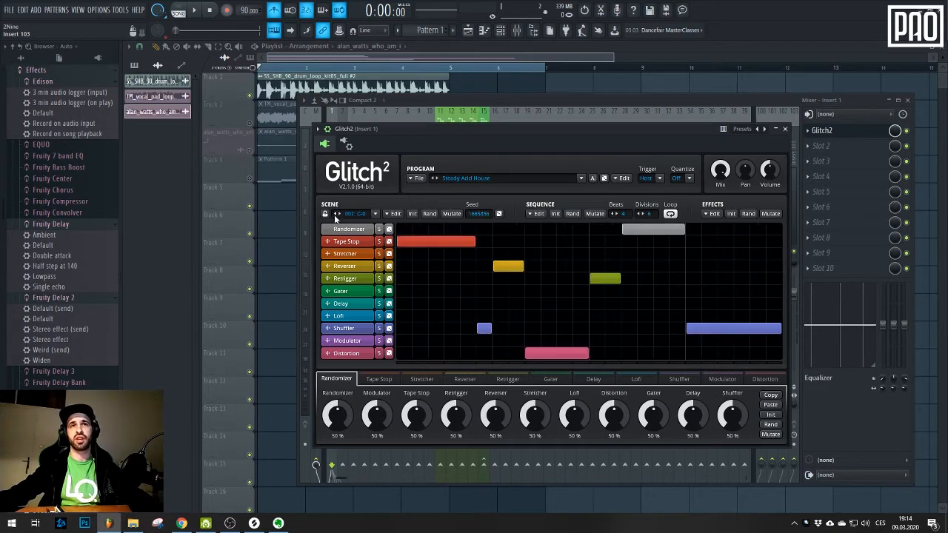
click(195, 11)
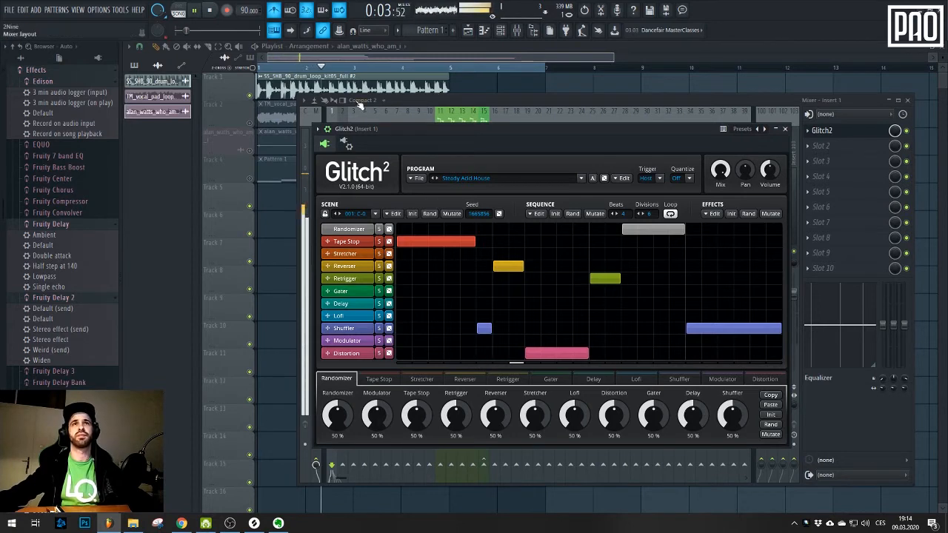
click(382, 58)
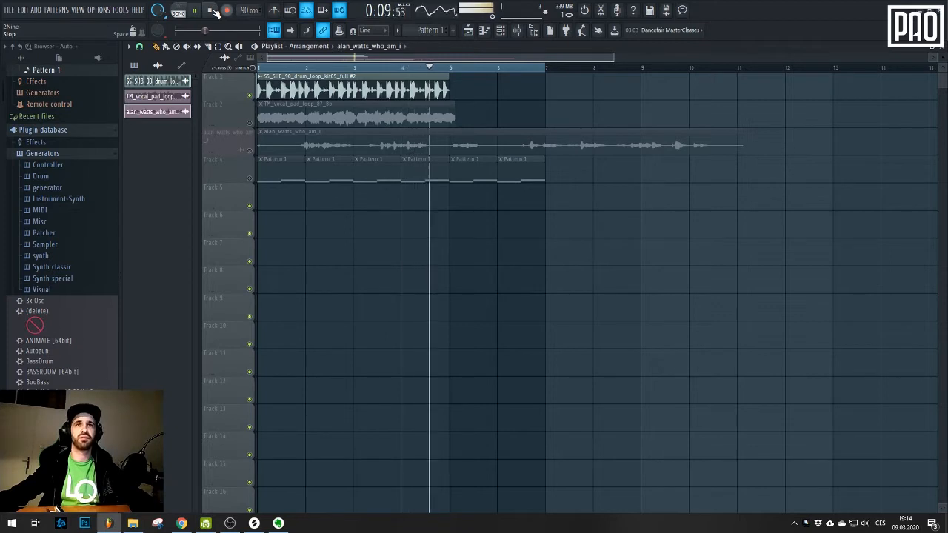
click(211, 11)
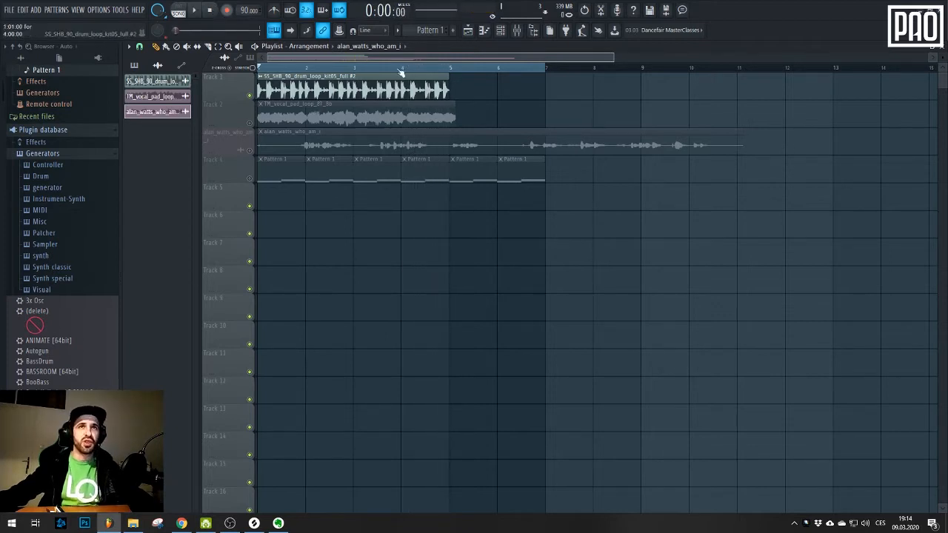
Show the Channel Rack, reopen Glitch2 from mixer Insert 1 and reposition its window
click(500, 30)
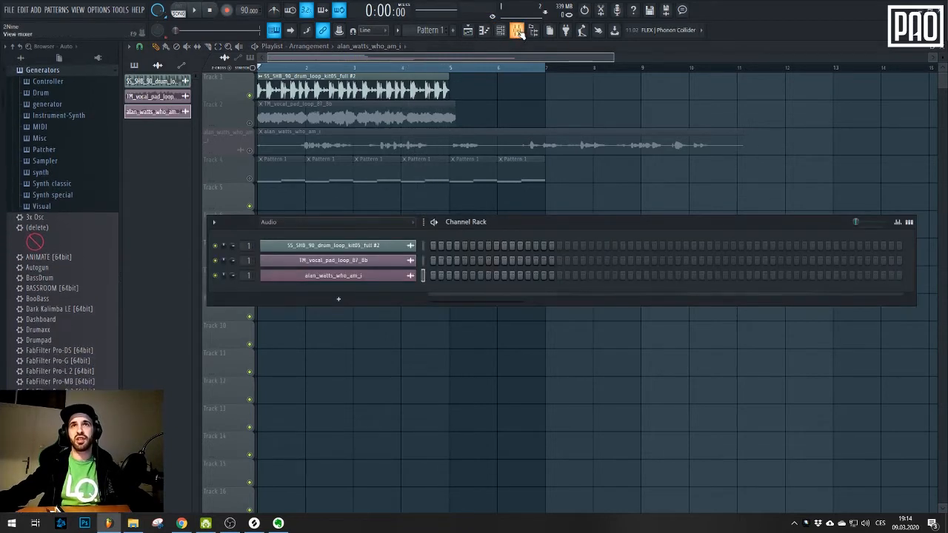
click(516, 30)
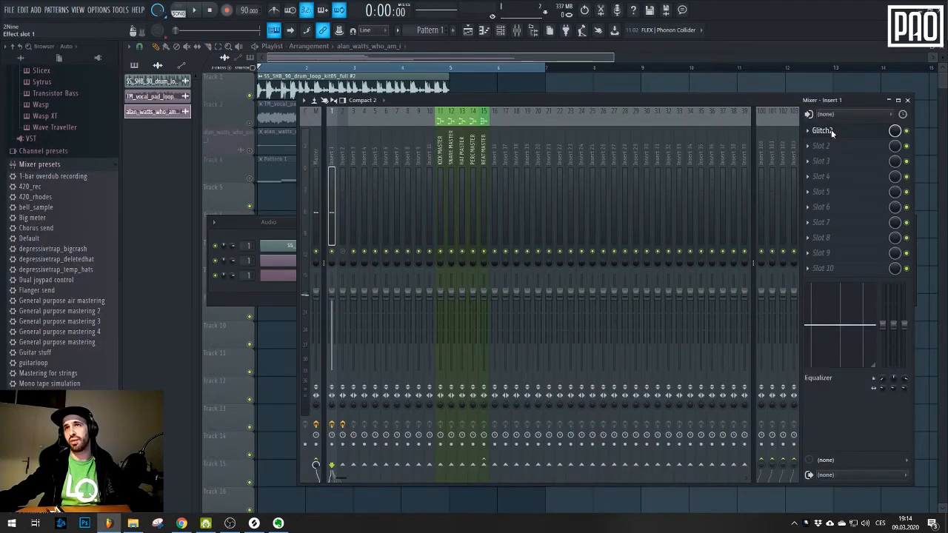
click(831, 130)
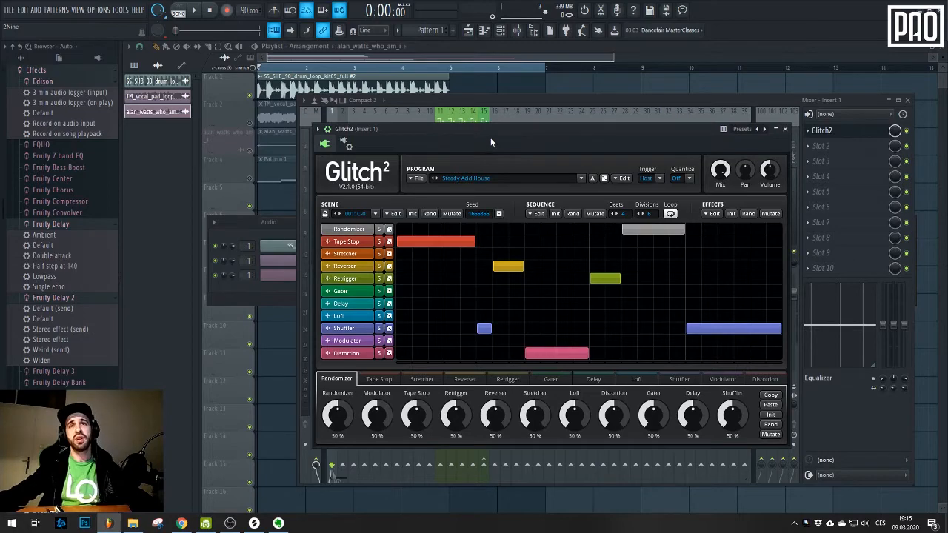
drag(431, 137, 474, 133)
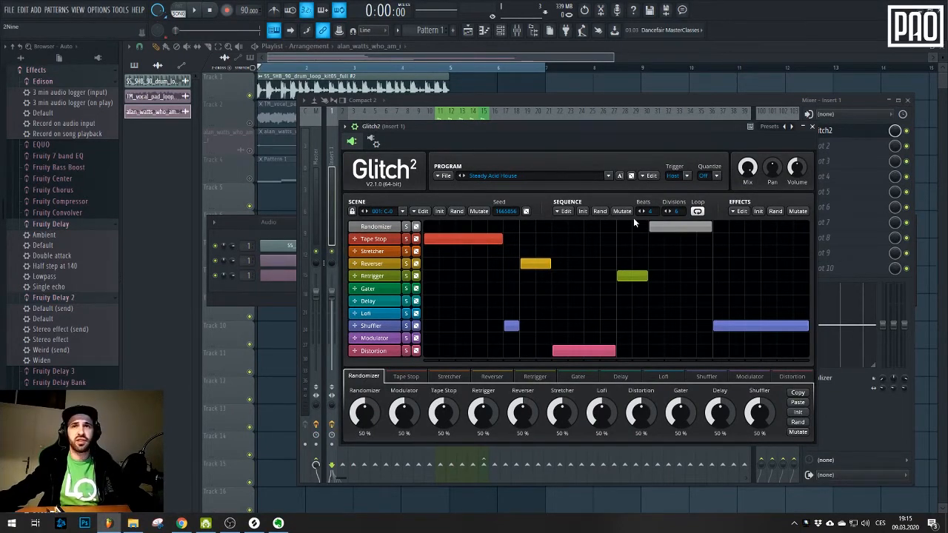
drag(548, 142, 547, 143)
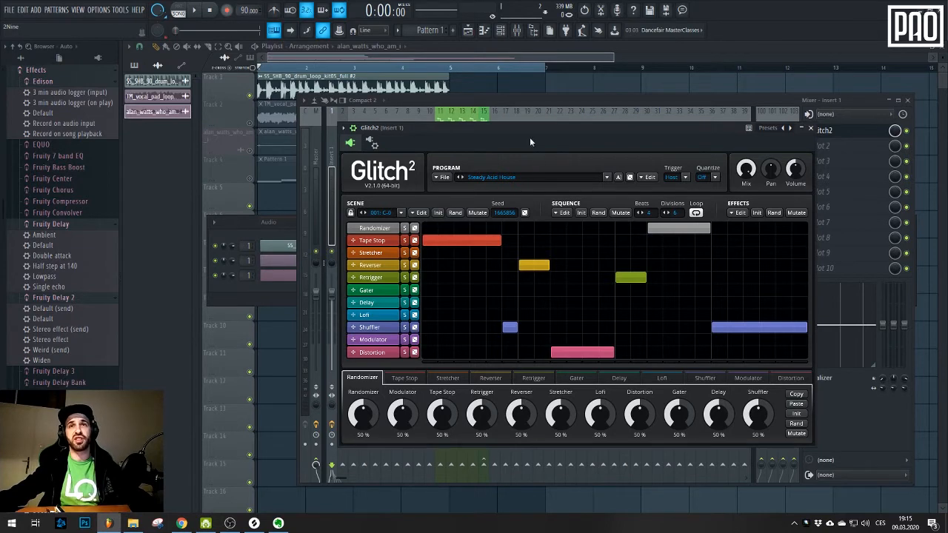
mouse_move(530, 141)
mouse_down()
mouse_move(528, 128)
mouse_move(528, 144)
mouse_up()
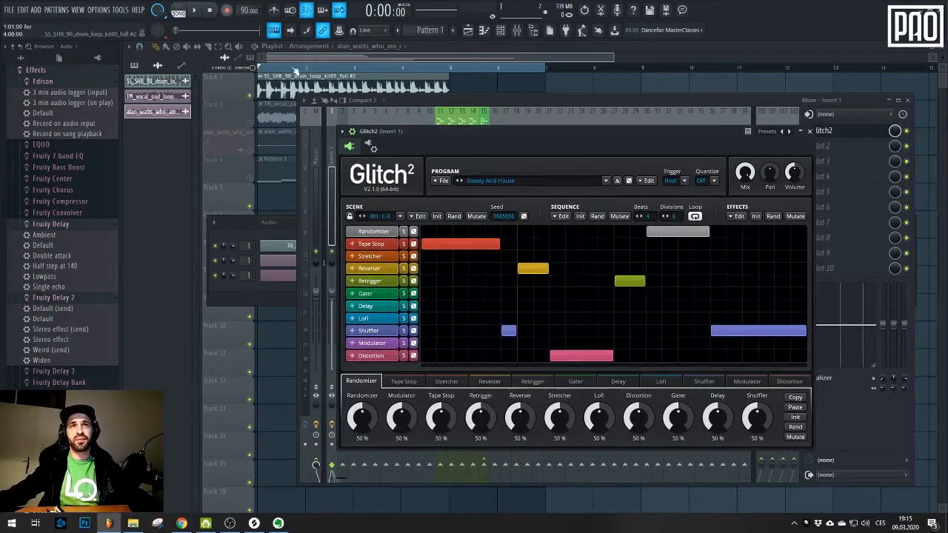
During playback, add a Delay block across the second half of beat 3 and a Distortion block across all of beat 4
key(space)
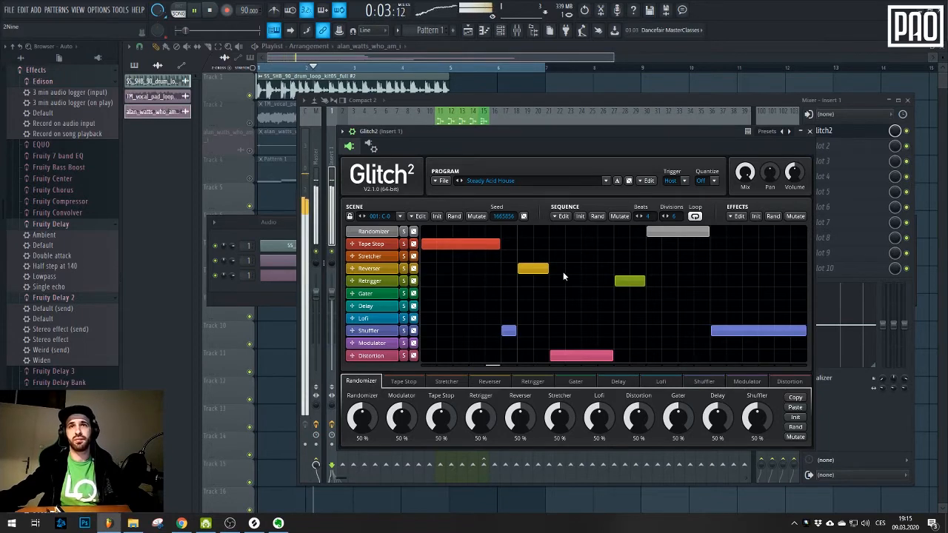
mouse_move(663, 294)
mouse_down()
mouse_move(708, 295)
mouse_move(686, 307)
mouse_up()
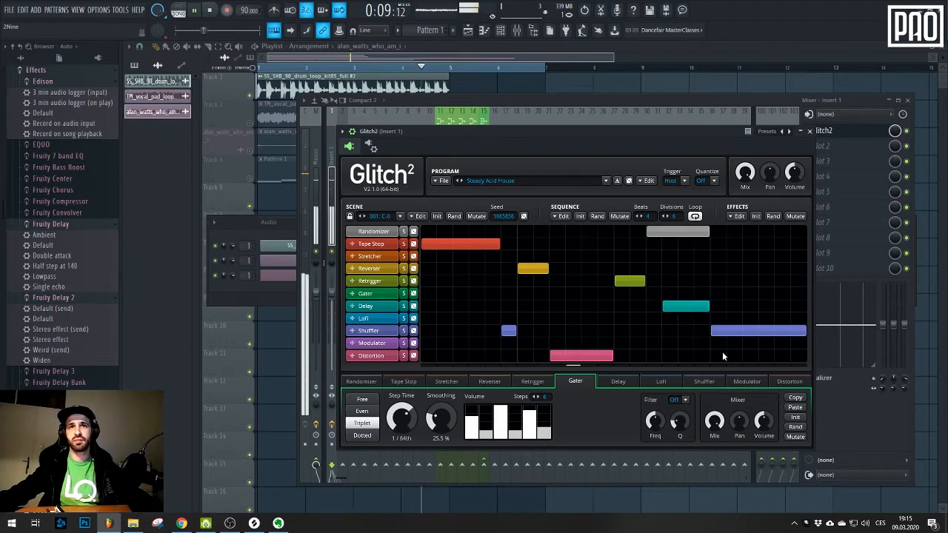
drag(715, 355, 800, 356)
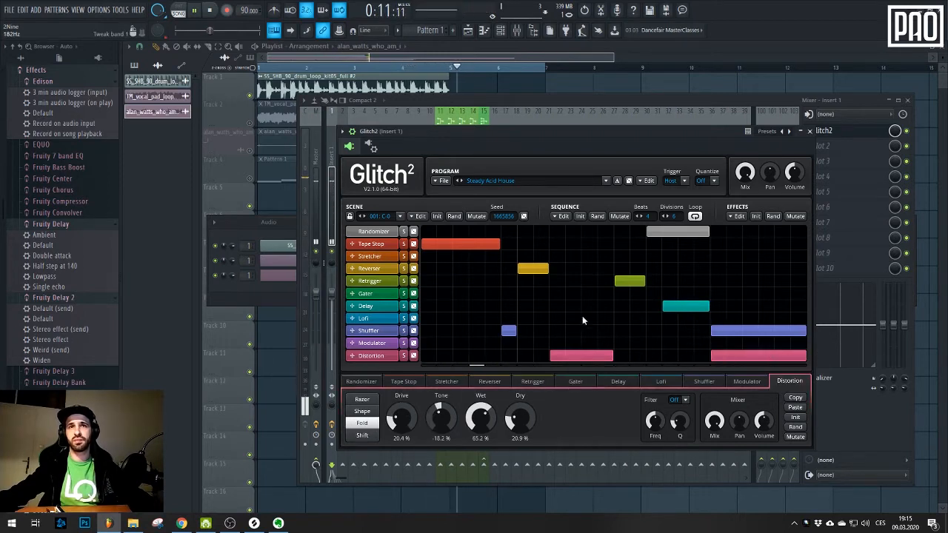
click(605, 269)
right_click(602, 267)
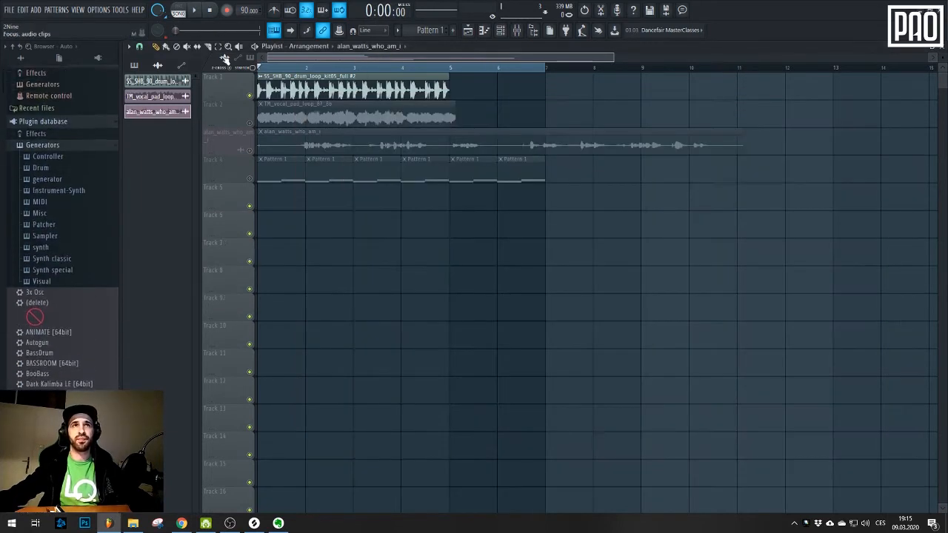
Set the playlist's loop selection to the four bars covered by the drum loop
scroll(444, 68, up, 3)
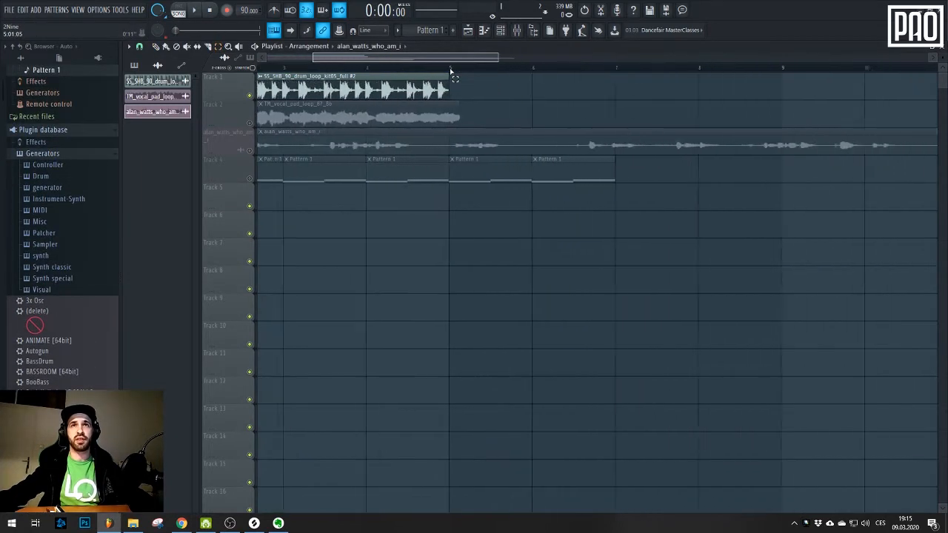
drag(444, 69, 257, 69)
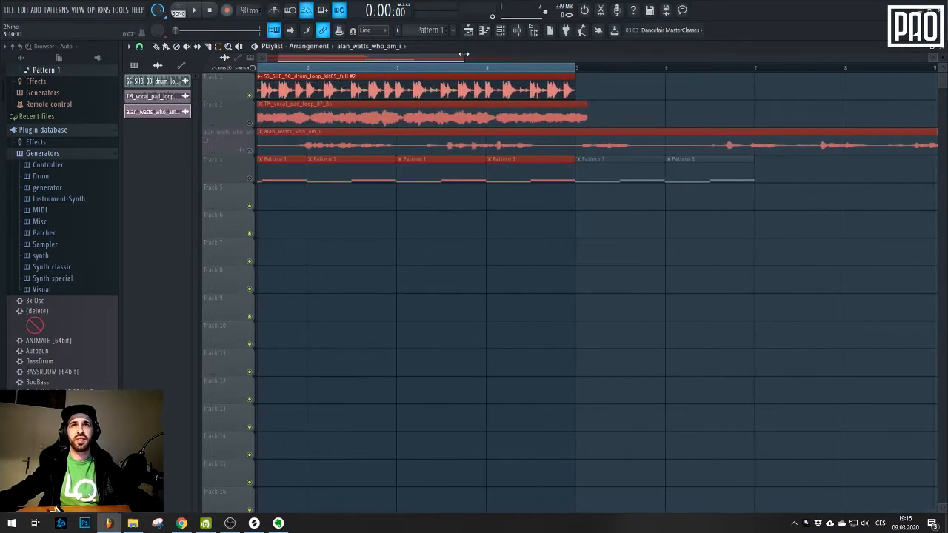
drag(465, 54, 644, 57)
Reopen Glitch2 during playback and replace the opening Tape Stop block with a Stretcher block over the first half of beat 1
click(517, 32)
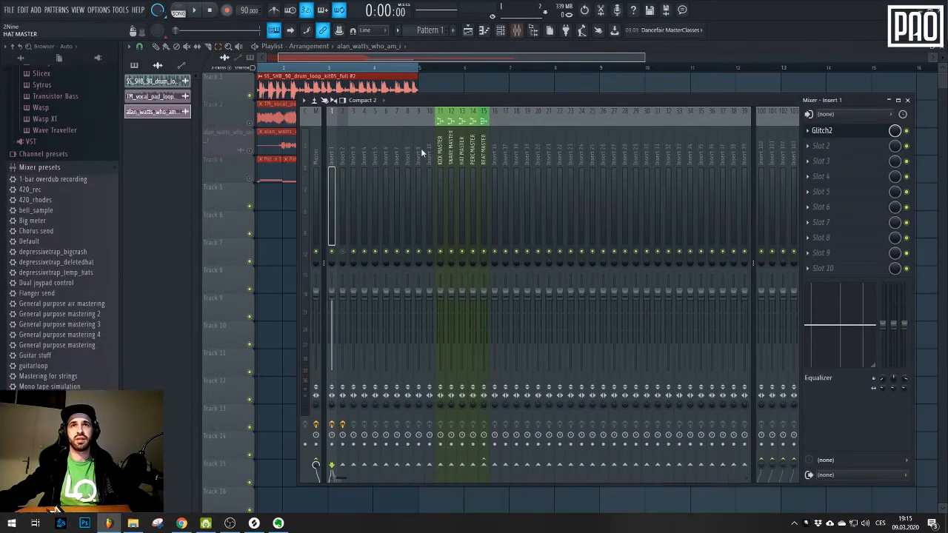
click(821, 131)
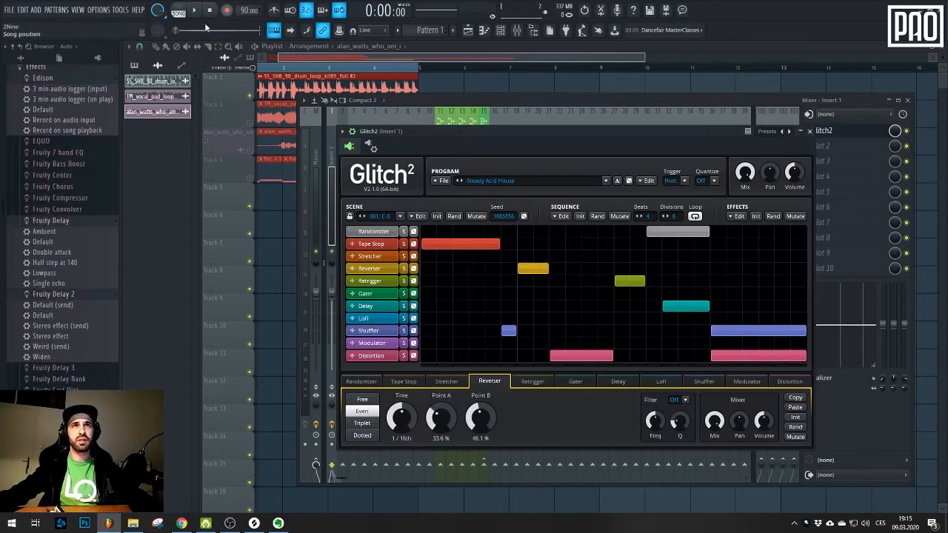
key(space)
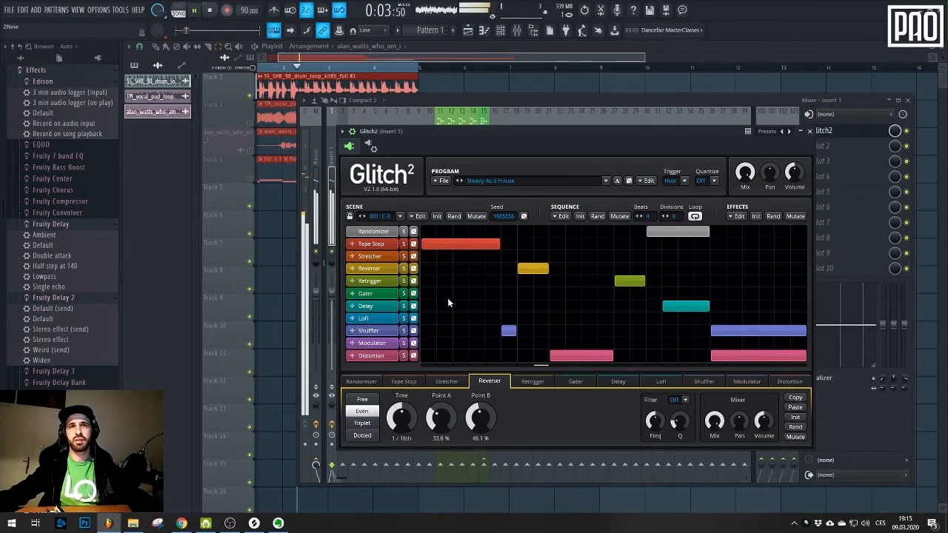
right_click(441, 243)
drag(433, 257, 466, 257)
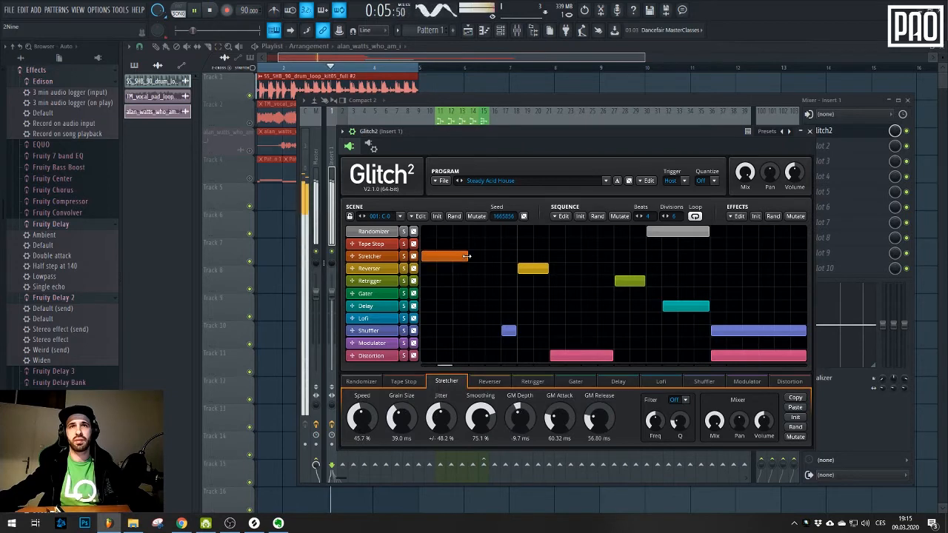
Add Gater and Lofi blocks from the third division to the end of beat 1, overlapping the Stretcher block
click(459, 294)
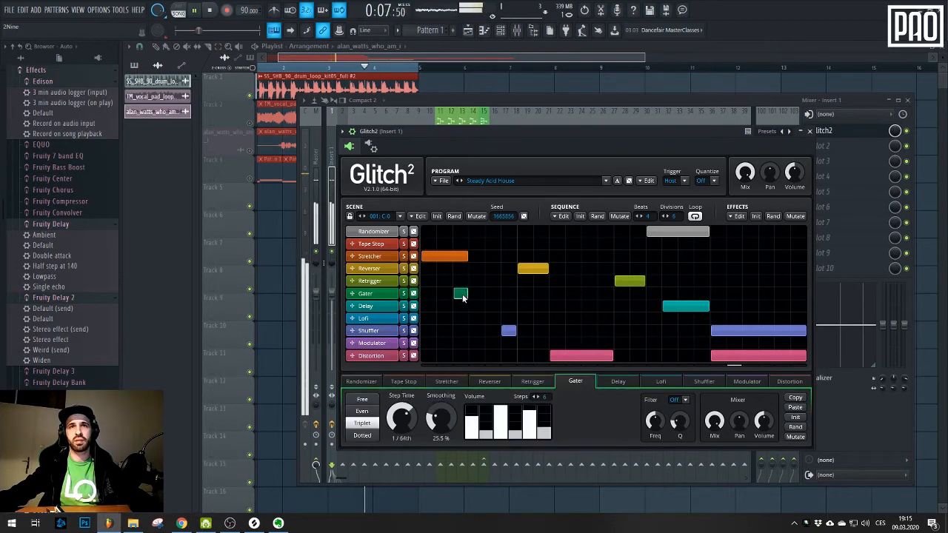
drag(462, 294, 515, 294)
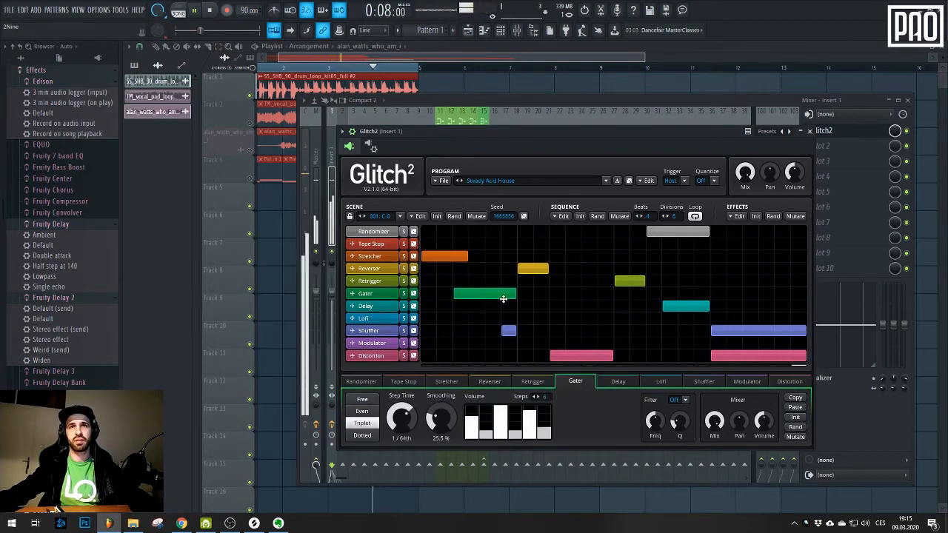
click(459, 319)
drag(462, 318, 515, 319)
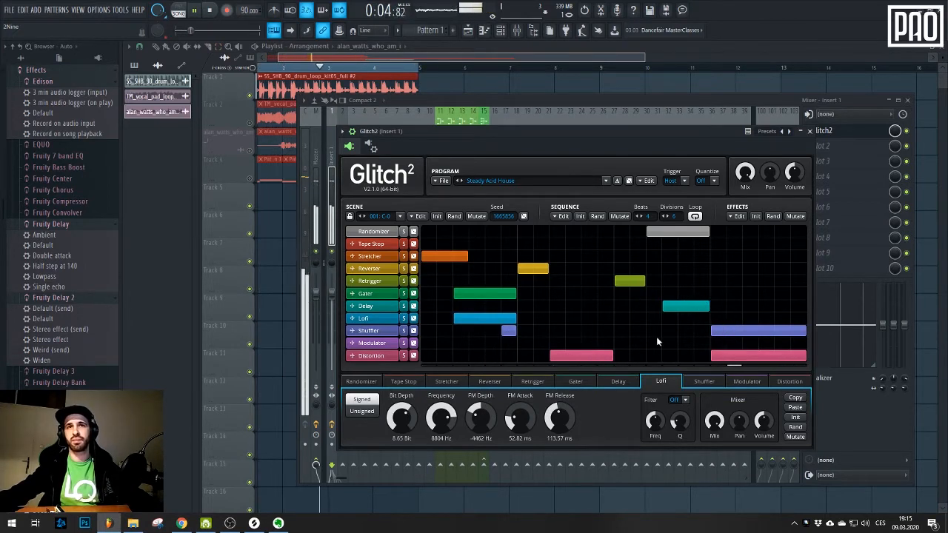
Add a Gater block over the first half of beat 4 in the Glitch2 sequence
click(377, 282)
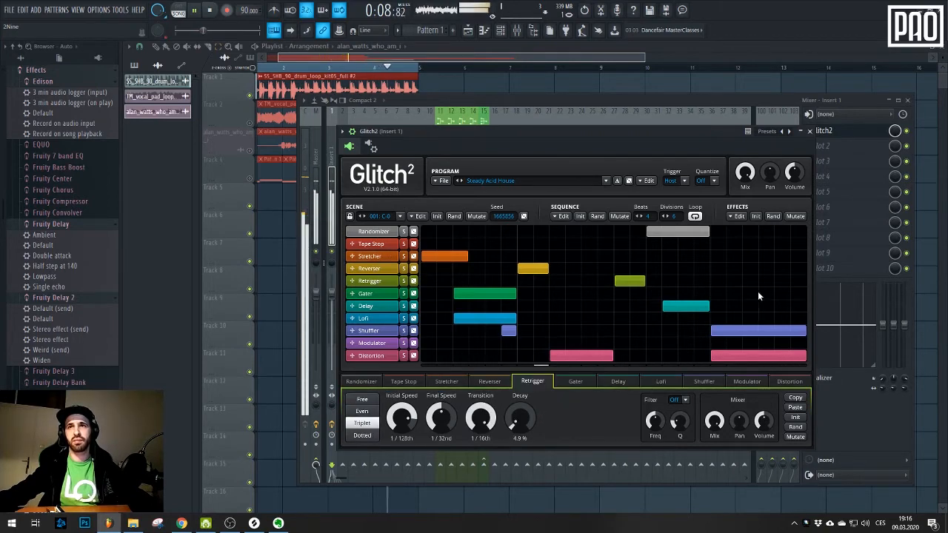
drag(756, 293, 798, 295)
right_click(772, 294)
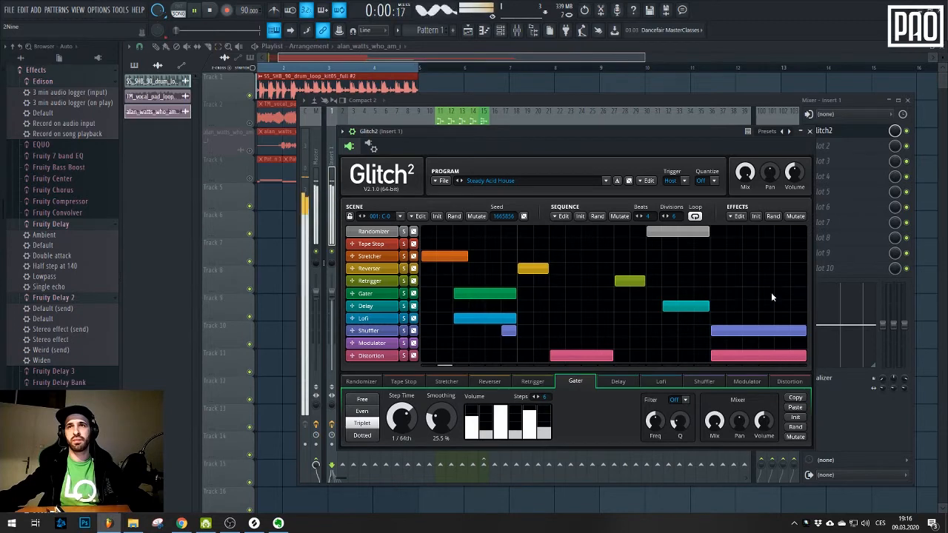
drag(730, 296, 754, 295)
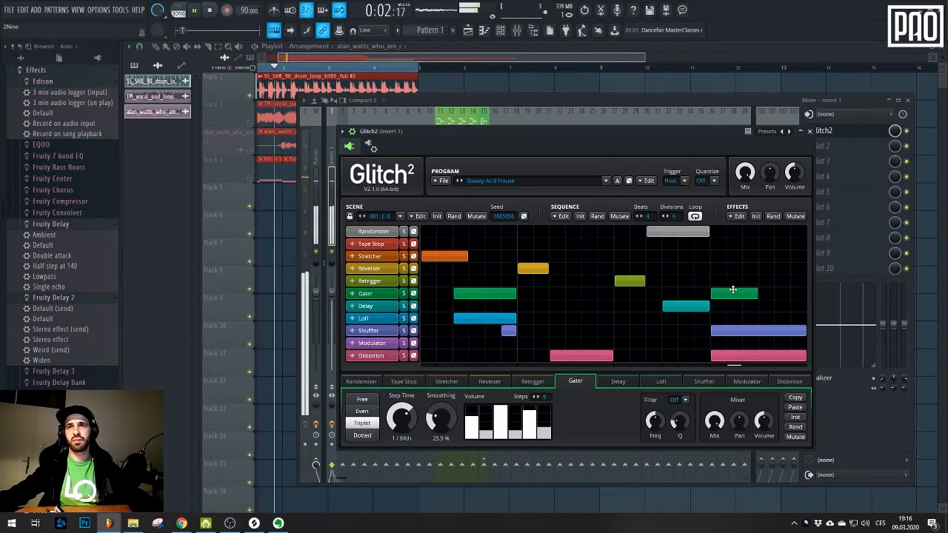
Erase the Shuffler block in beat 4 and trim the Distortion block there to the second half of the beat
right_click(733, 332)
right_click(716, 330)
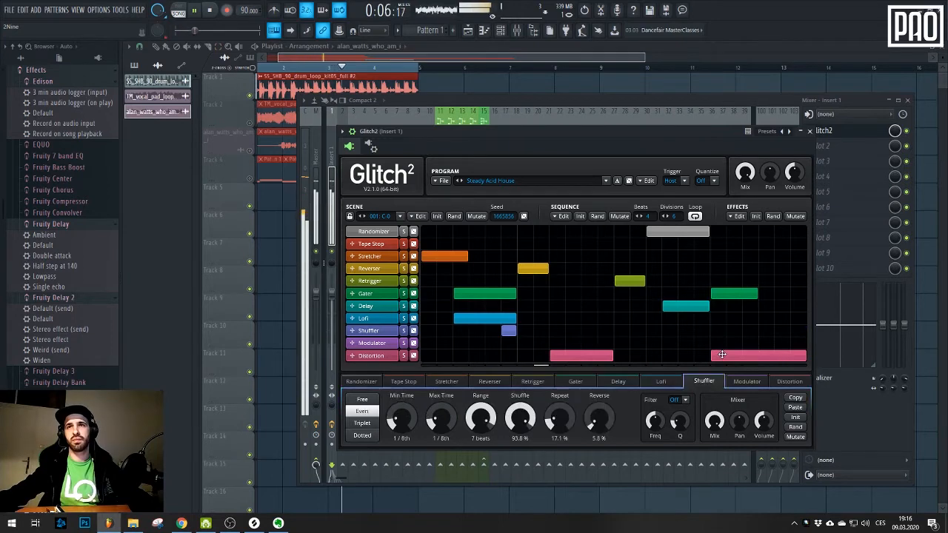
right_click(757, 356)
click(759, 357)
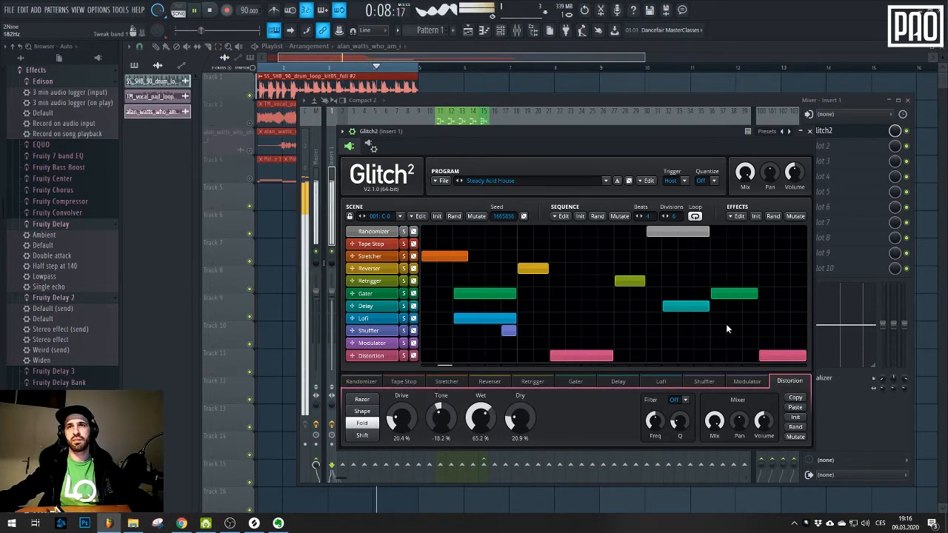
Erase the Randomizer block in beat 3 and replace beat 4's Gater block with a Retrigger block spanning the whole beat
right_click(682, 233)
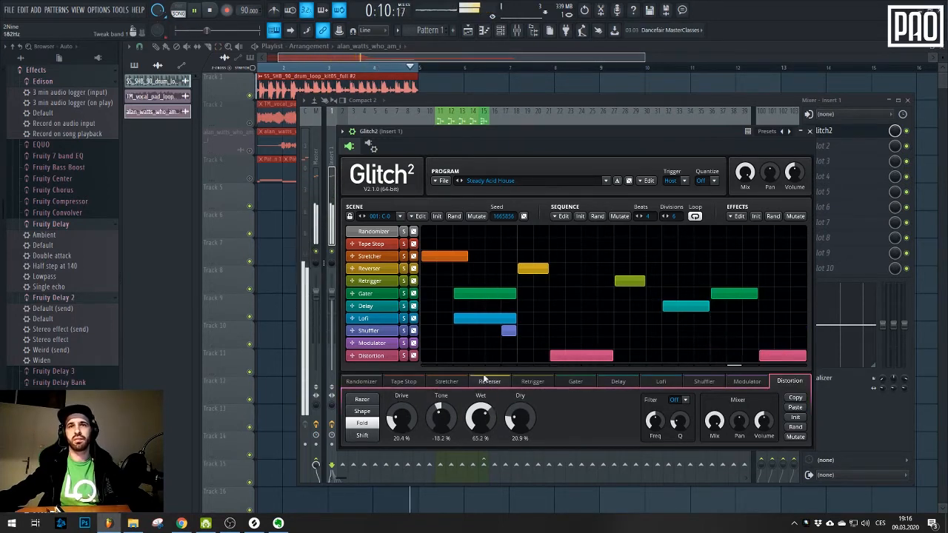
right_click(723, 295)
mouse_move(722, 282)
mouse_down()
mouse_move(743, 282)
mouse_move(730, 282)
mouse_up()
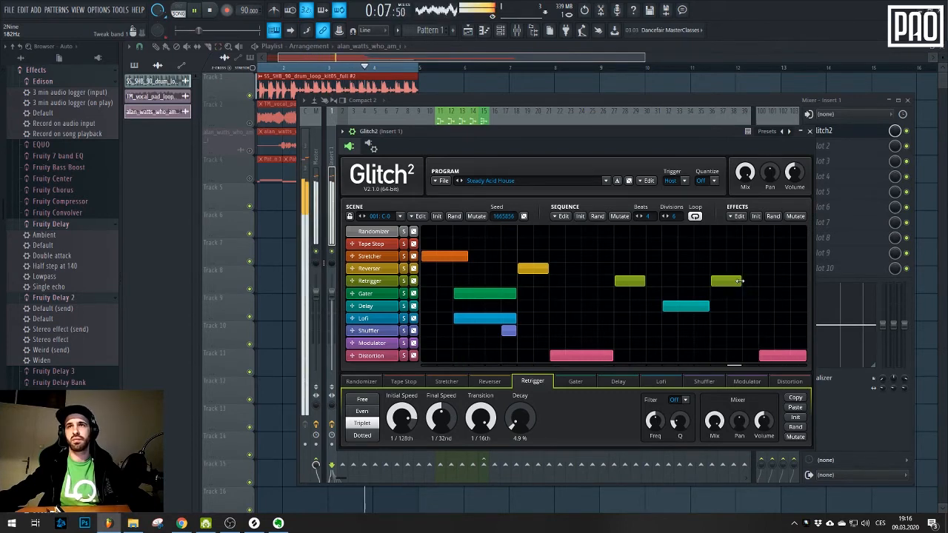
drag(740, 281, 806, 283)
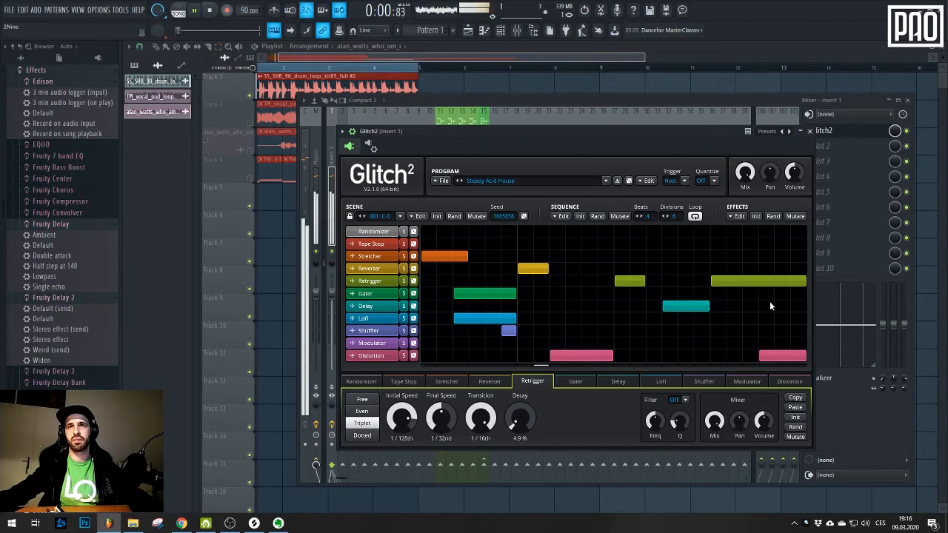
Add a Gater block over the second half of beat 4 and set Gater to Even timing, 1/32nd step time and 0.0 % smoothing
drag(766, 293, 813, 295)
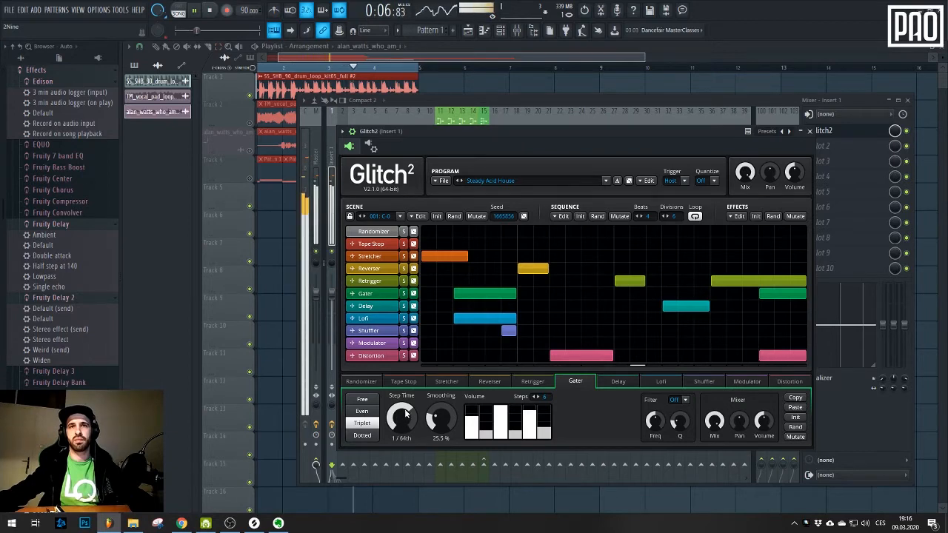
drag(400, 420, 440, 444)
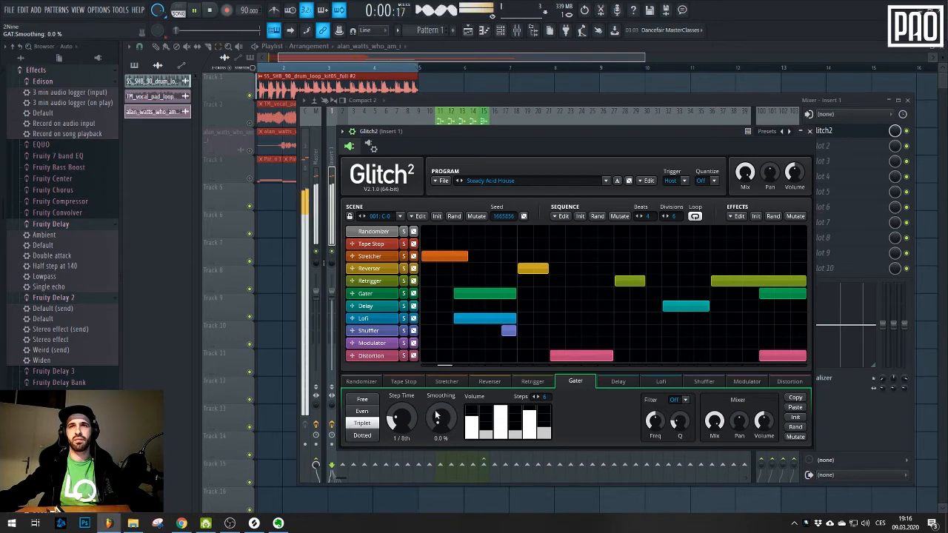
drag(402, 419, 402, 390)
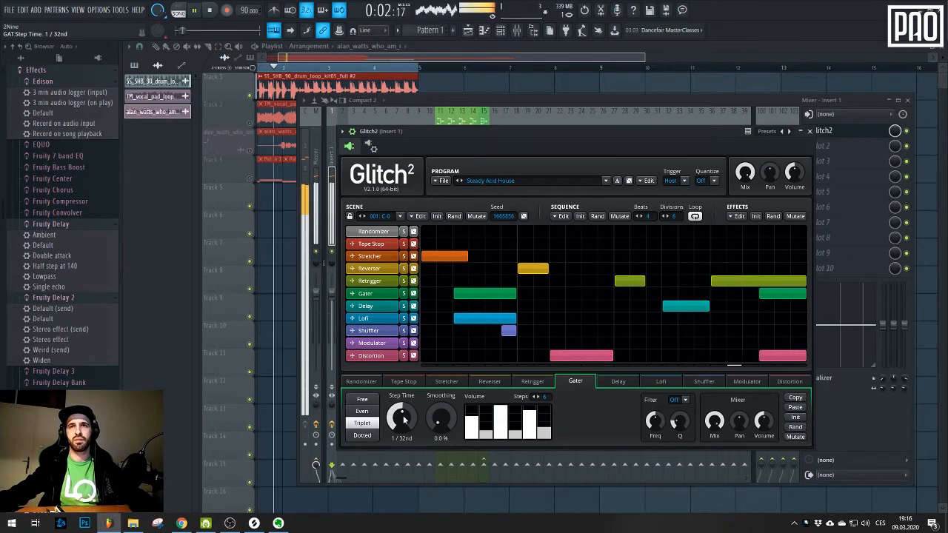
click(372, 413)
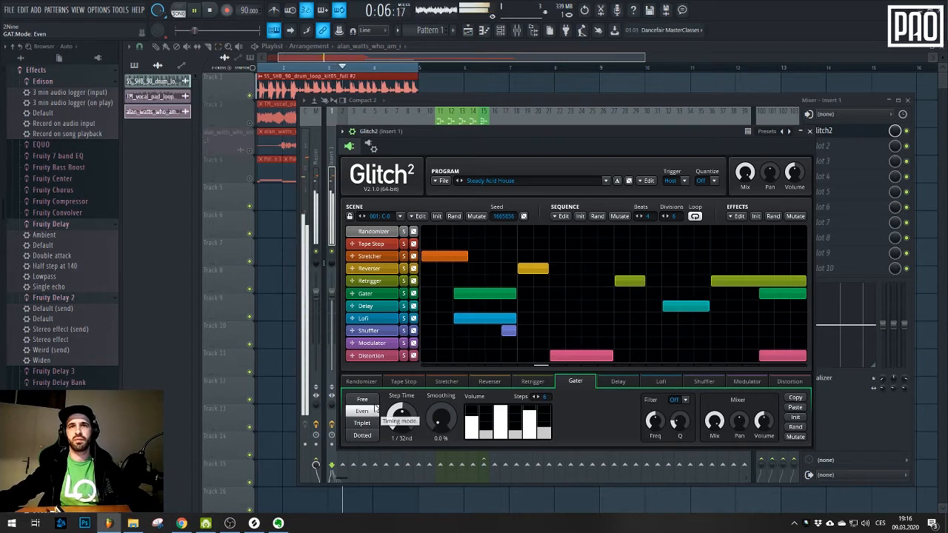
Randomize the settings of all effects repeatedly while the loop plays, and stop playback
click(773, 216)
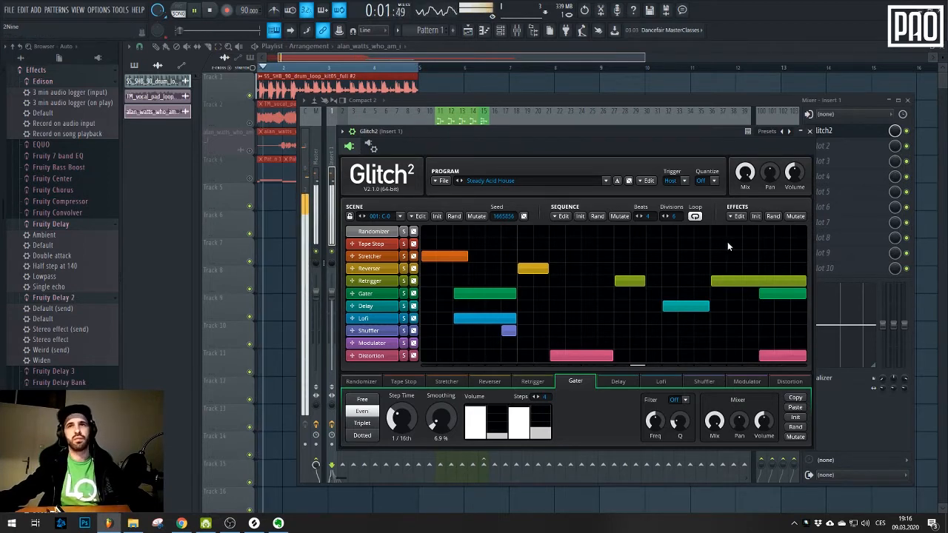
click(773, 217)
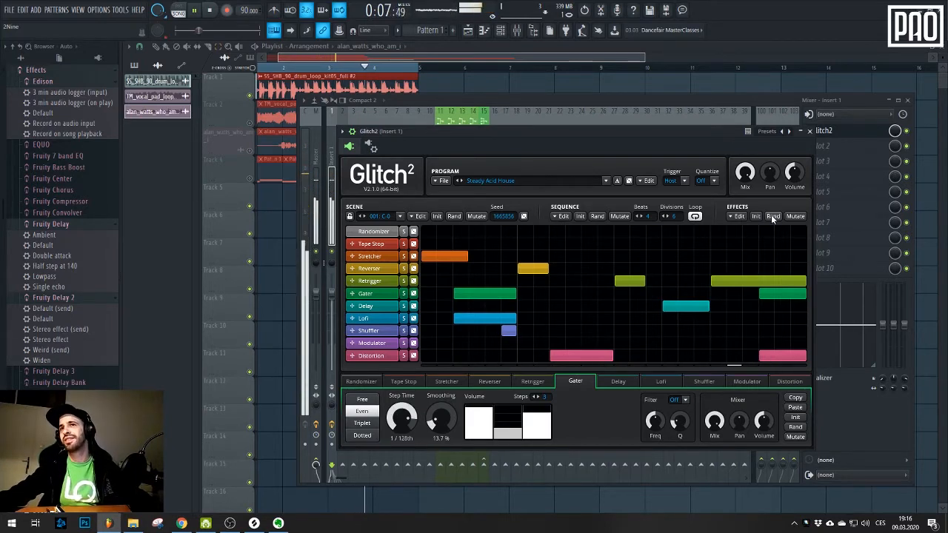
click(773, 217)
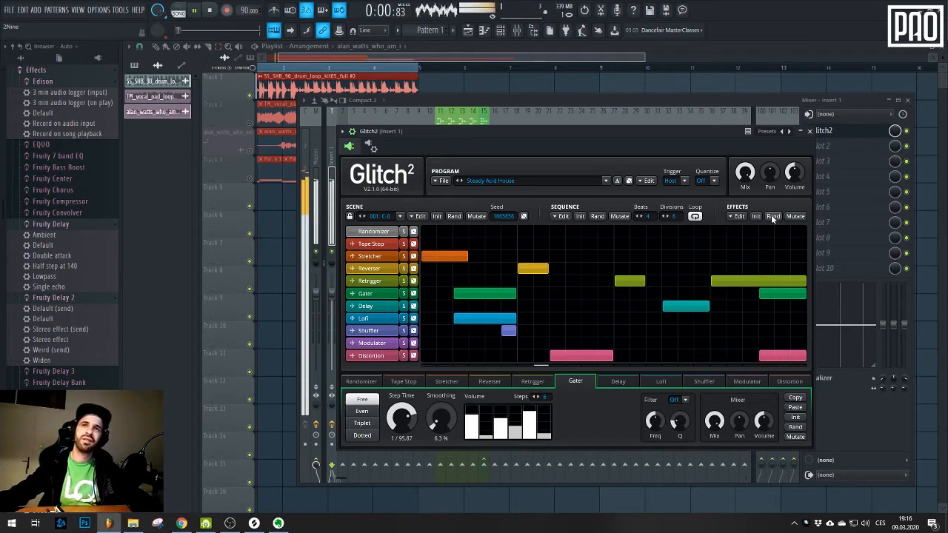
click(772, 216)
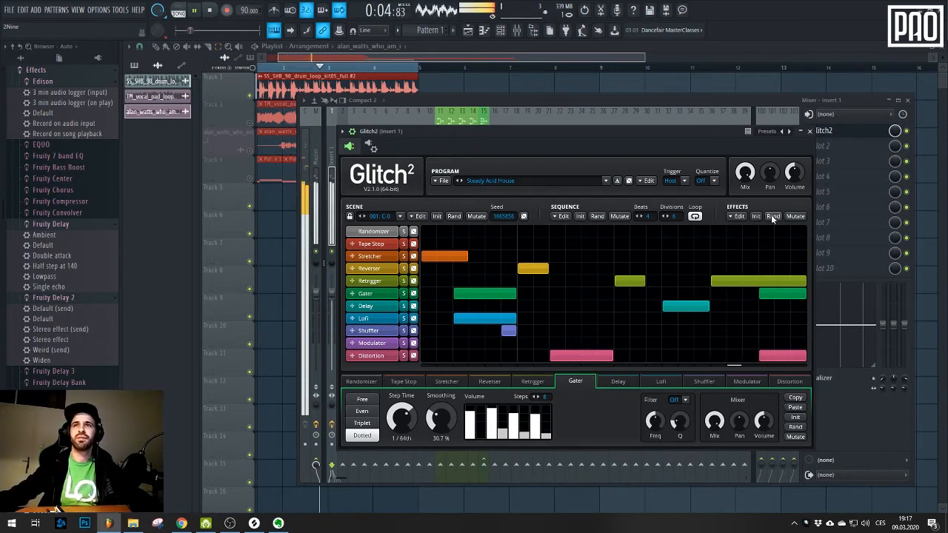
click(773, 217)
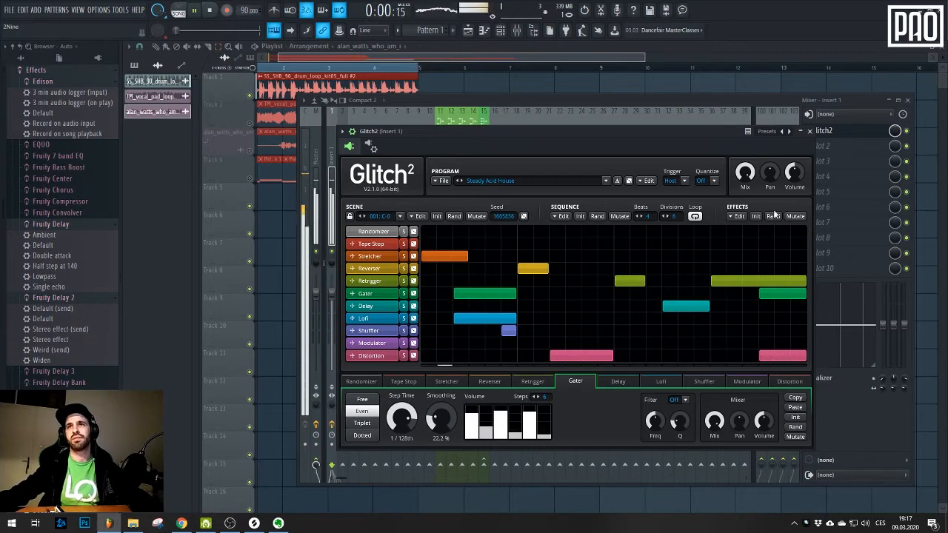
click(774, 216)
click(774, 216)
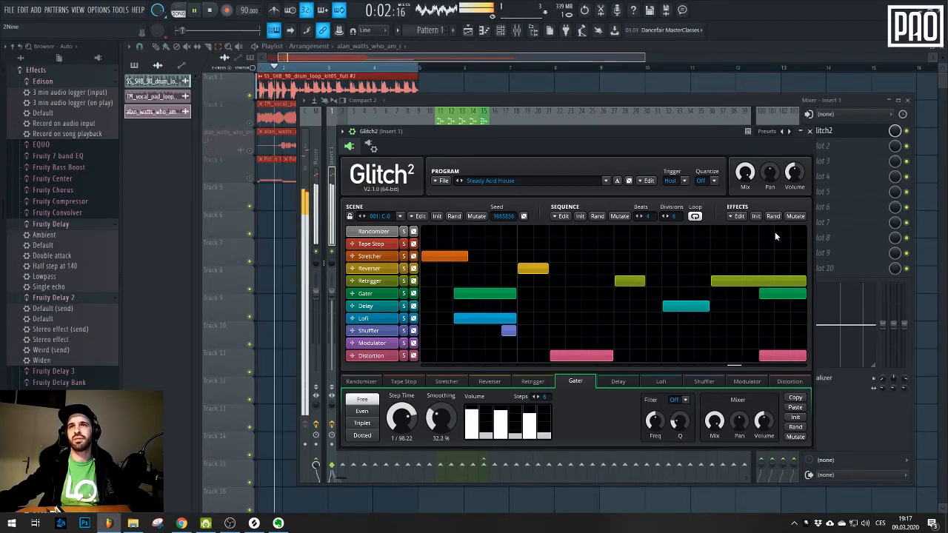
click(775, 216)
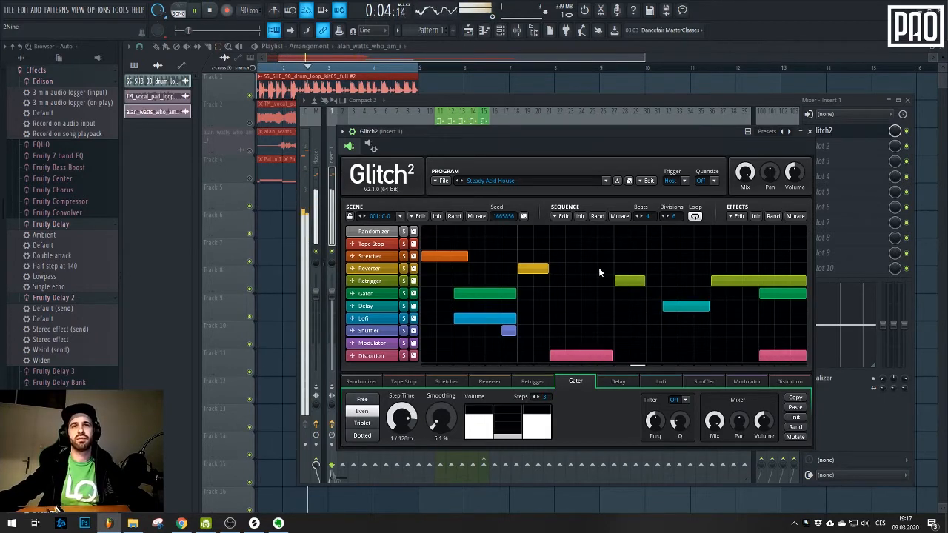
click(773, 216)
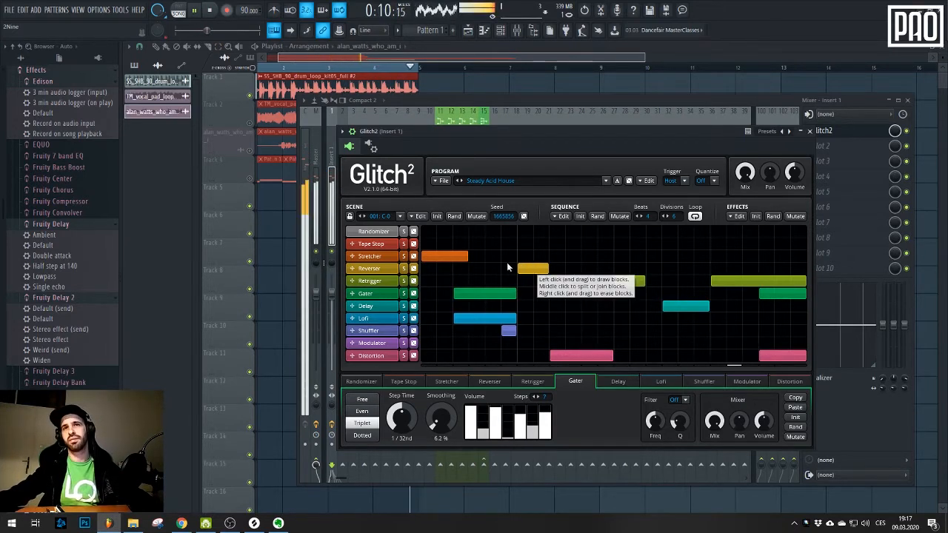
key(space)
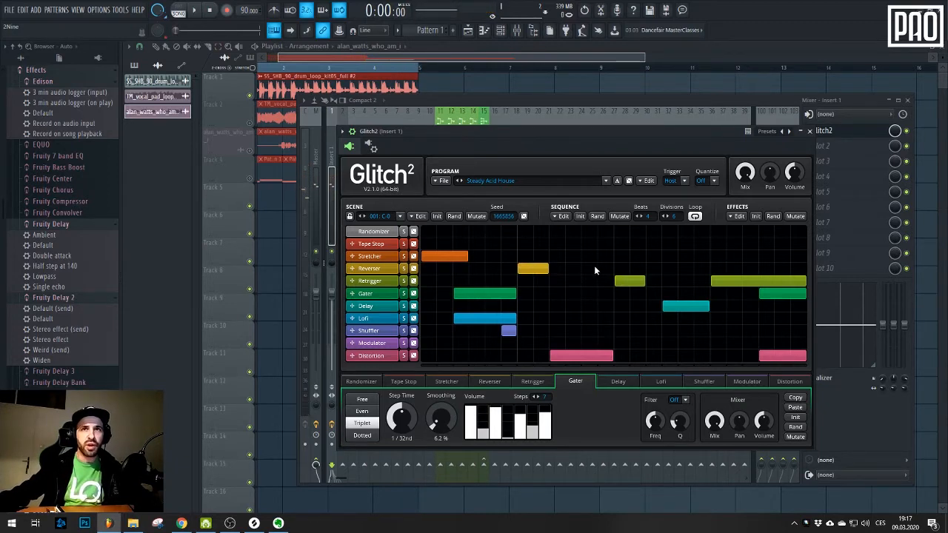
Draw three short Tape Stop blocks in beats 2 and 3, plus a short Randomizer block and a longer Stretcher block in beat 4
click(372, 257)
click(375, 245)
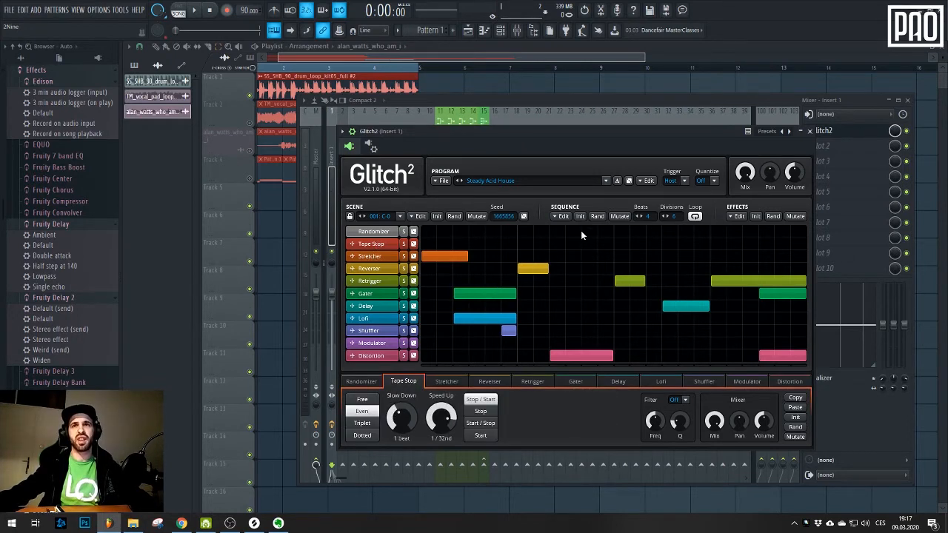
click(636, 243)
click(687, 244)
click(750, 232)
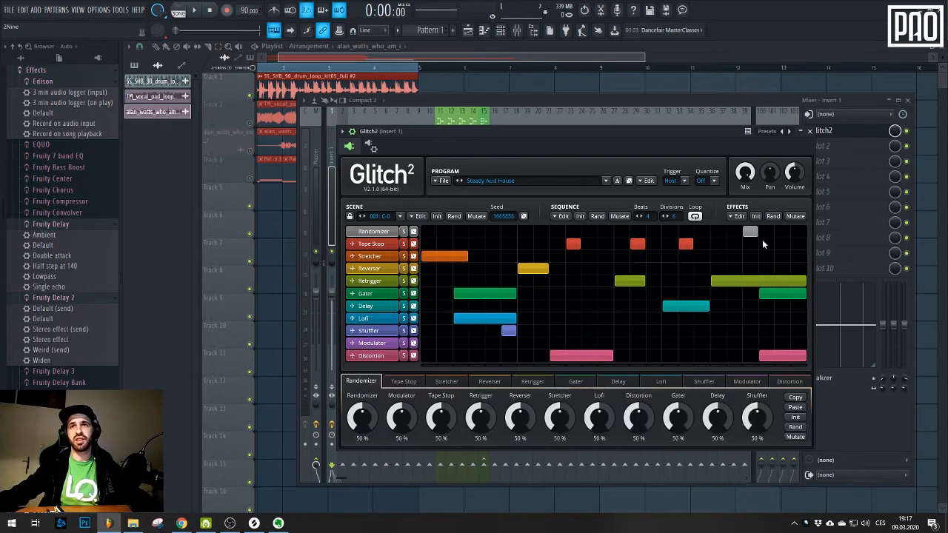
drag(736, 257, 789, 256)
drag(729, 259, 718, 261)
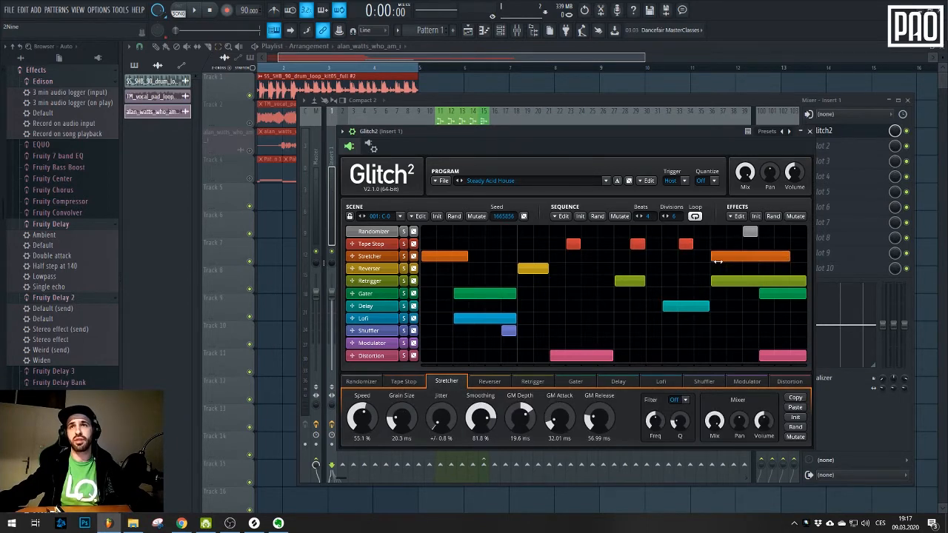
Erase the trial Stretcher, Randomizer and Tape Stop blocks in beats 2 to 4
right_click(754, 252)
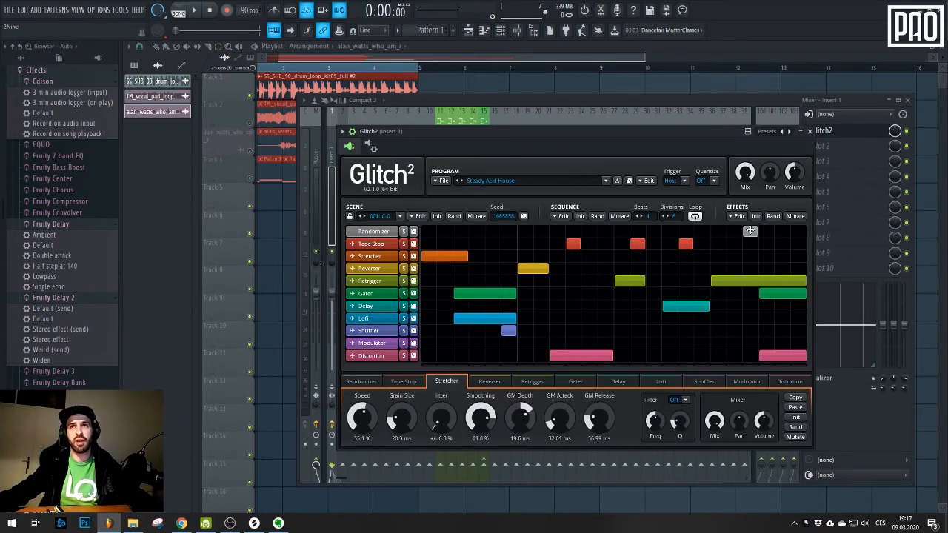
right_click(687, 243)
right_click(637, 244)
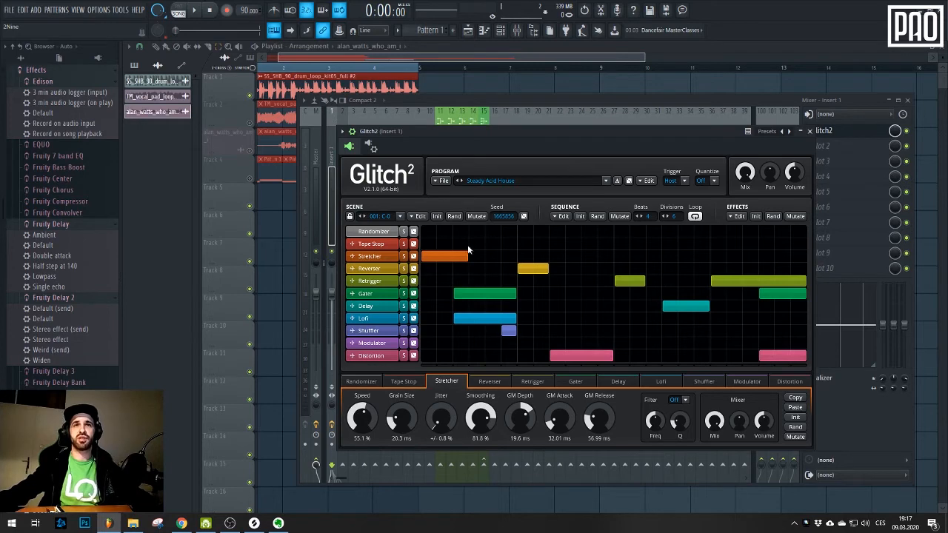
Randomize the block layout of the Tape Stop row several times
click(414, 244)
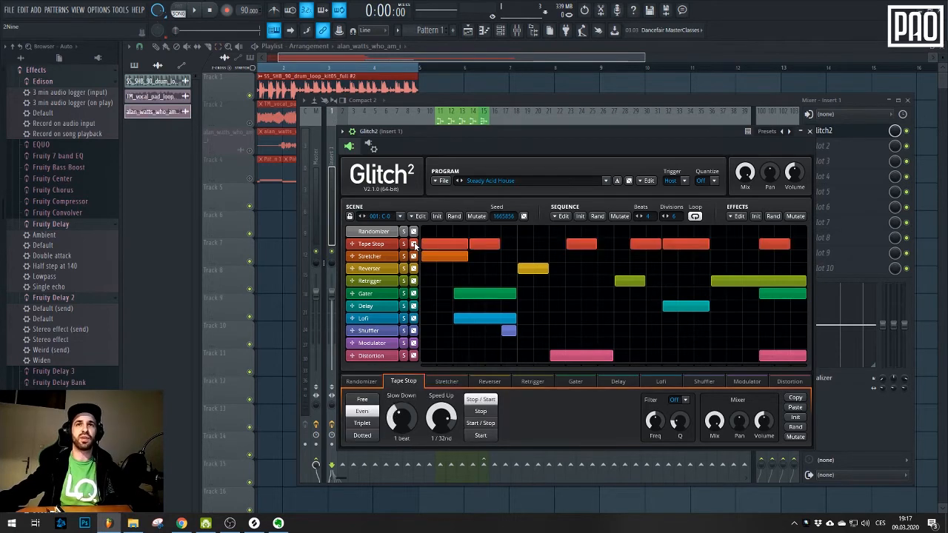
click(414, 243)
click(414, 244)
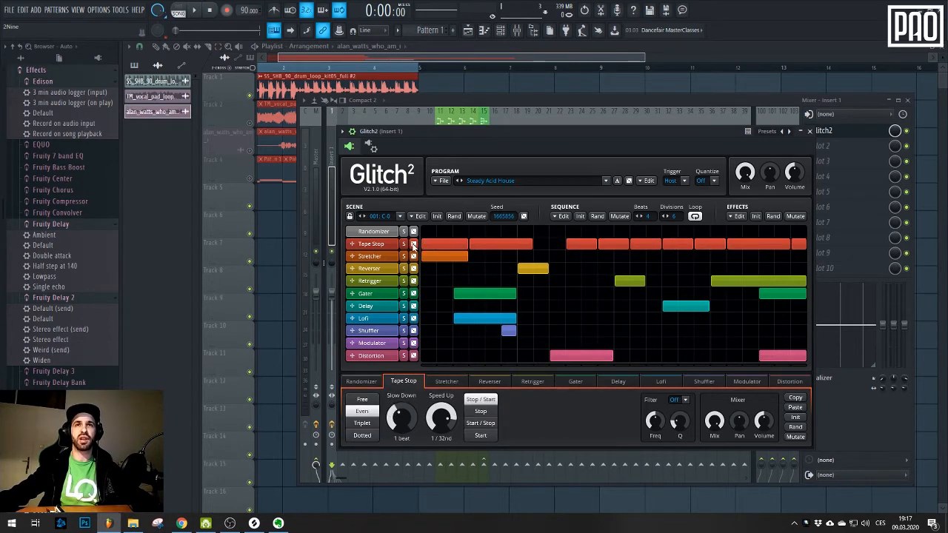
click(414, 244)
click(414, 244)
Erase all the randomly generated blocks from the Tape Stop row
right_click(676, 243)
right_click(704, 243)
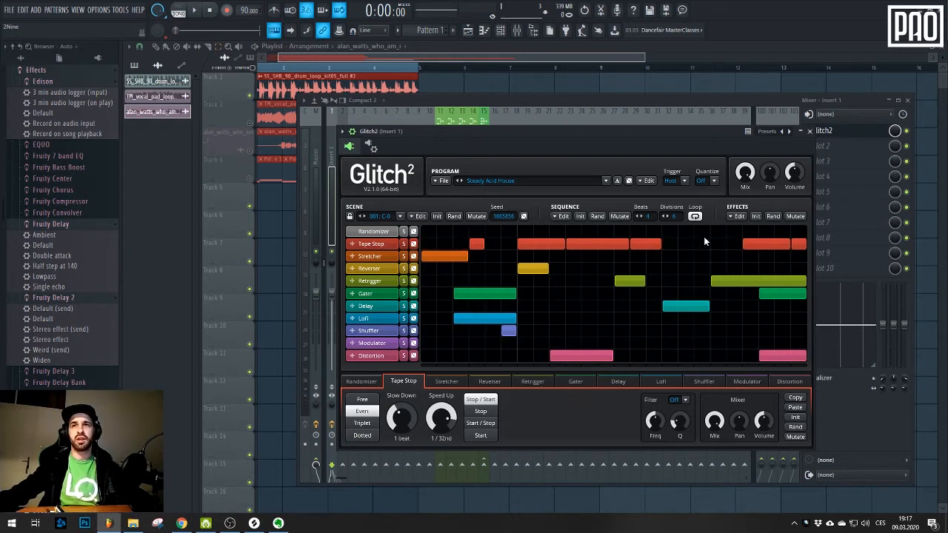
right_click(763, 244)
right_click(644, 243)
right_click(597, 244)
right_click(540, 244)
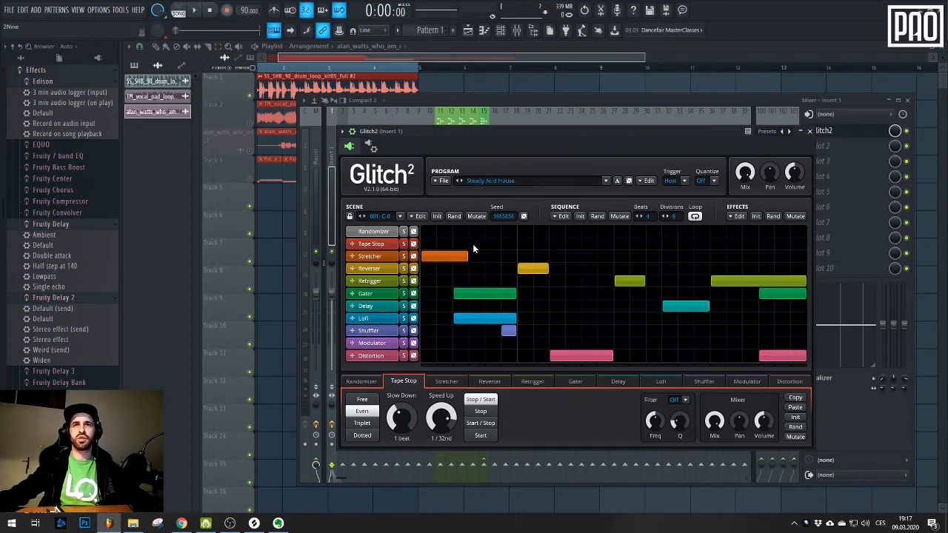
right_click(474, 244)
Start playback and randomize the block layout of the Stretcher row twice
key(space)
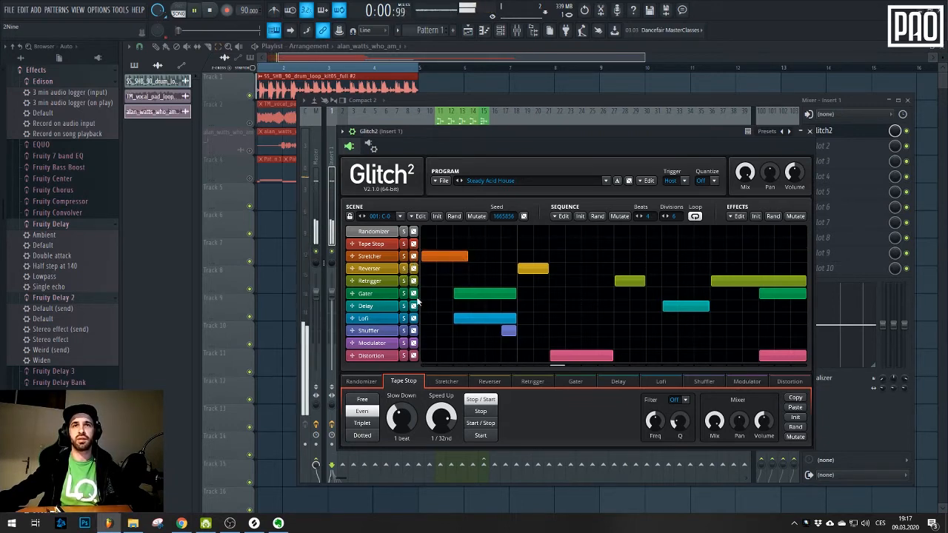
click(414, 256)
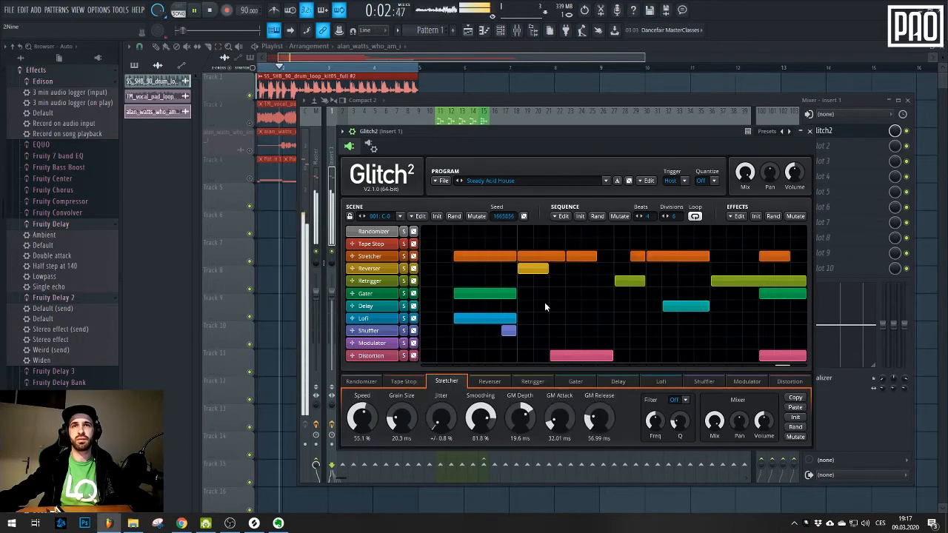
click(415, 256)
Erase the extra Stretcher blocks, leaving only the one over the first half of beat 1
right_click(477, 256)
right_click(582, 256)
right_click(622, 256)
right_click(661, 256)
right_click(717, 257)
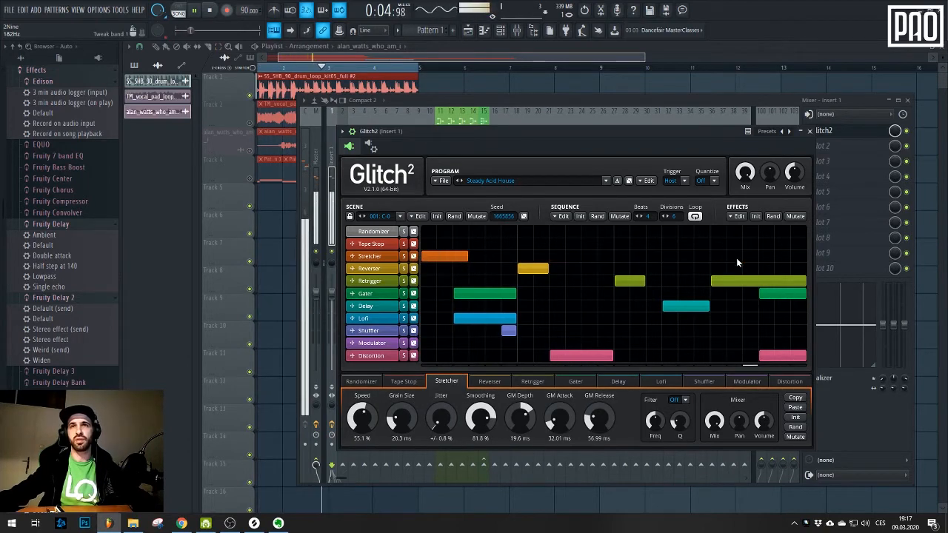
Audition the Stretcher row in solo, stop playback and turn its solo off
click(403, 256)
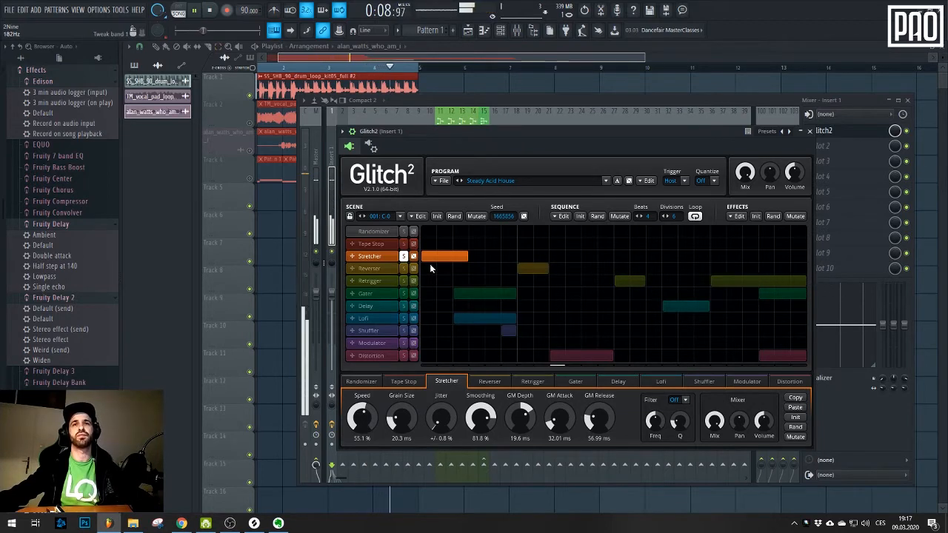
key(space)
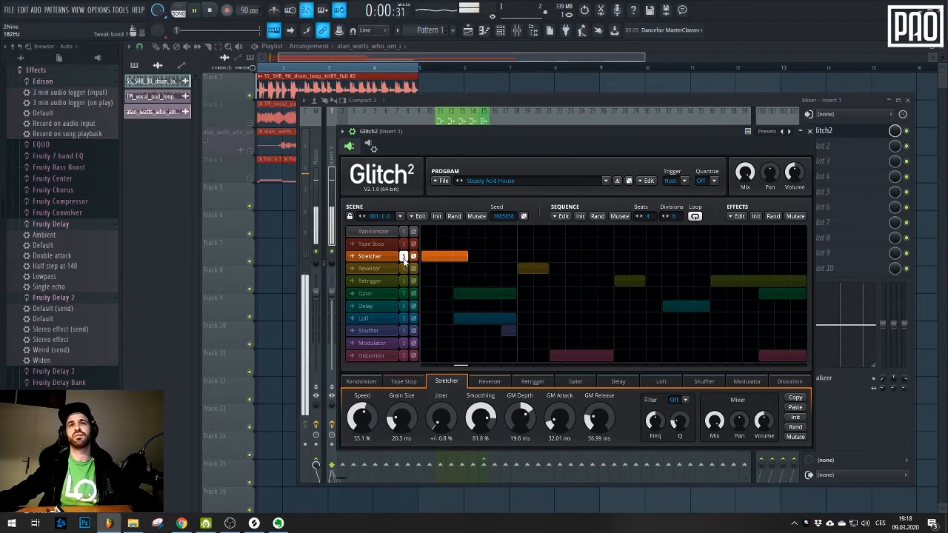
click(403, 257)
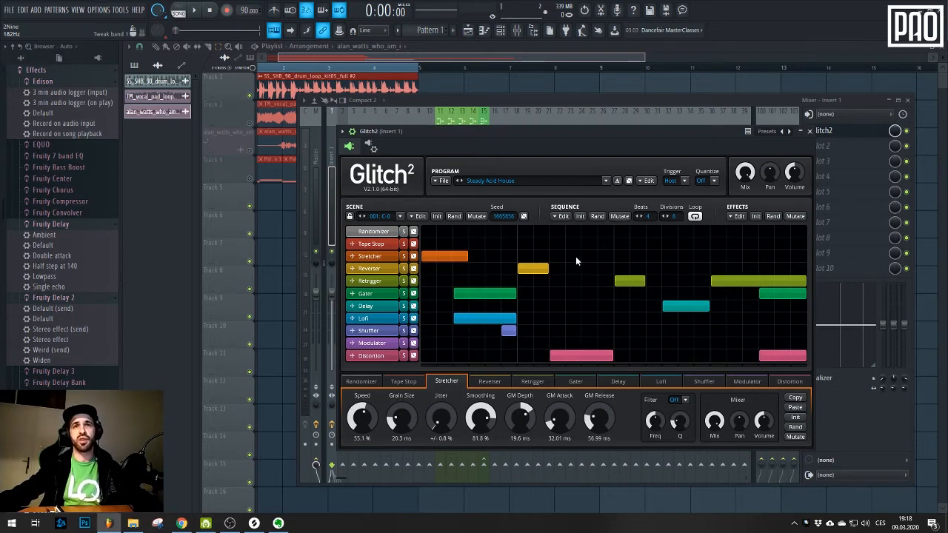
click(403, 257)
click(404, 257)
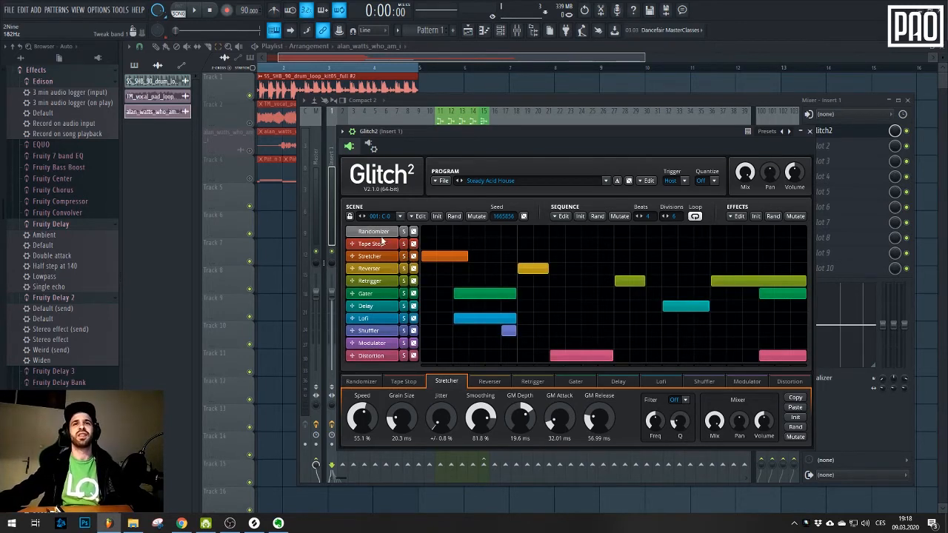
Show the Randomizer settings, randomize the block layout of its row and erase the generated blocks
click(383, 237)
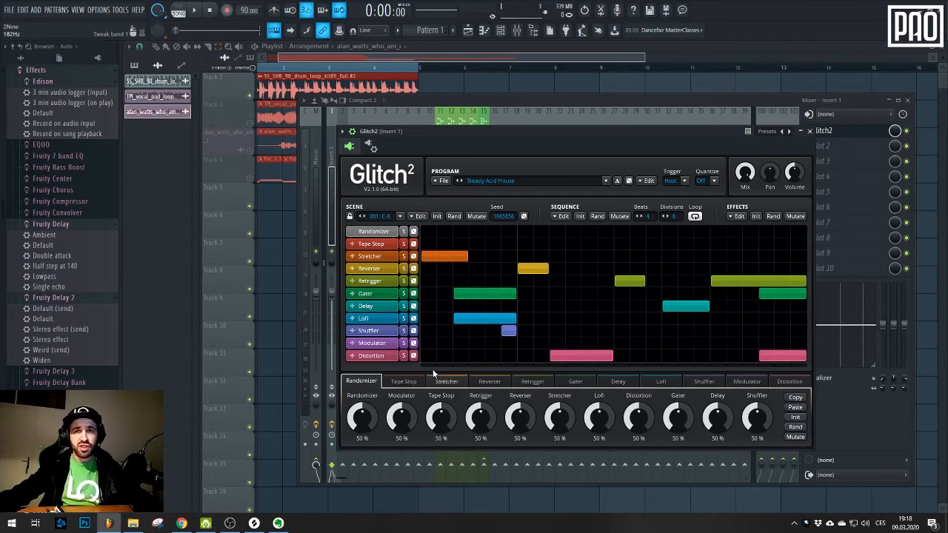
click(413, 231)
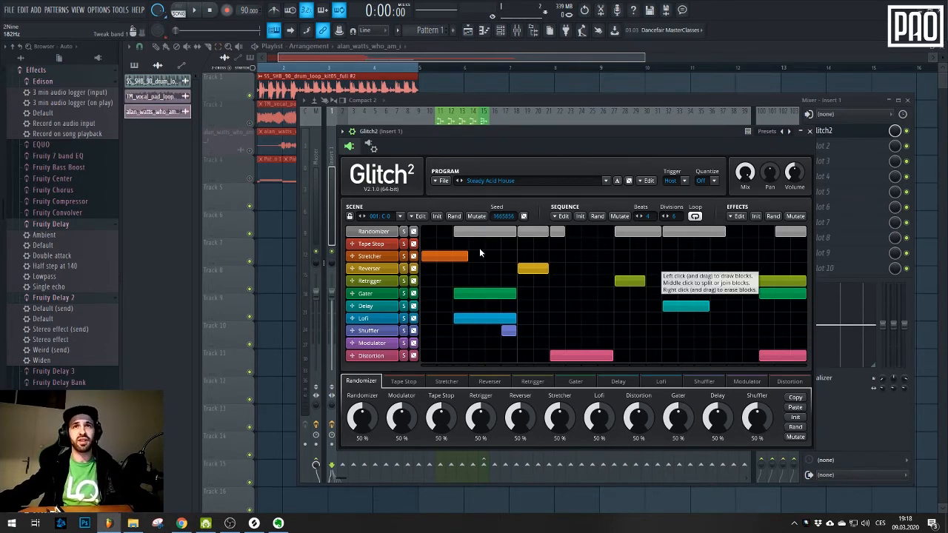
drag(486, 242, 693, 234)
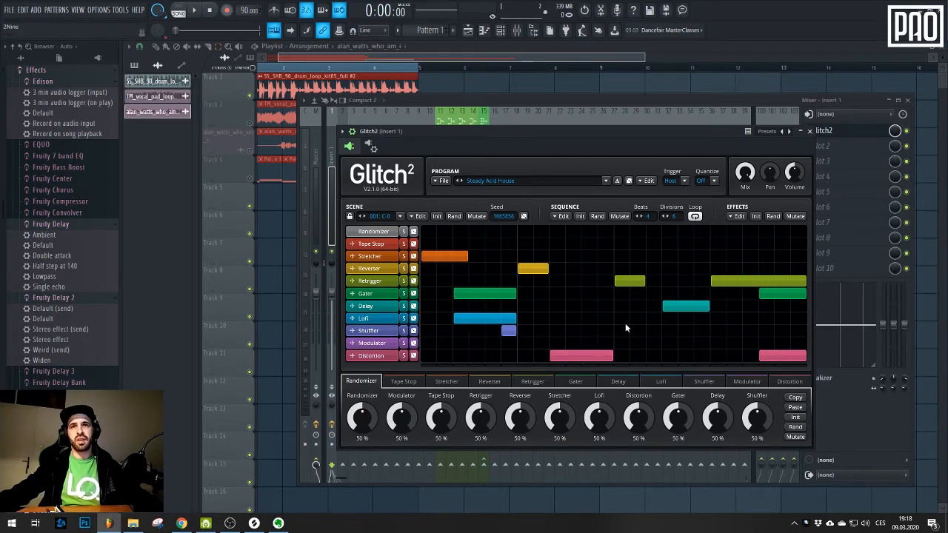
Look through the settings of each effect in order from Tape Stop to Lofi
click(404, 381)
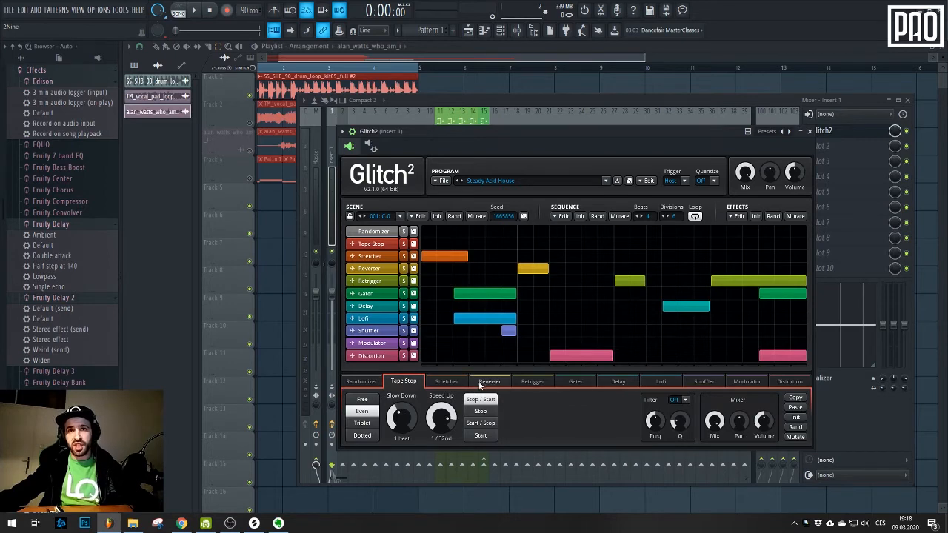
click(447, 381)
click(489, 382)
click(537, 384)
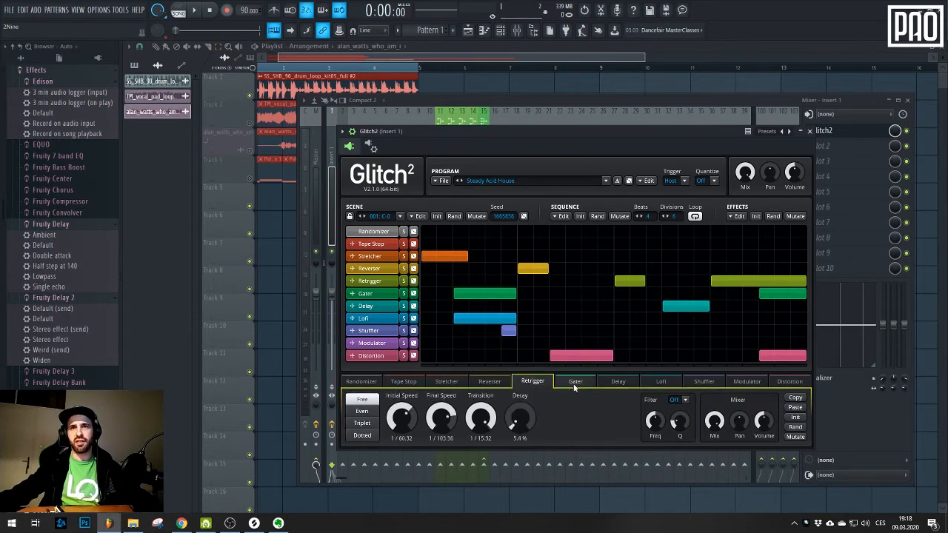
click(576, 384)
click(619, 382)
click(661, 382)
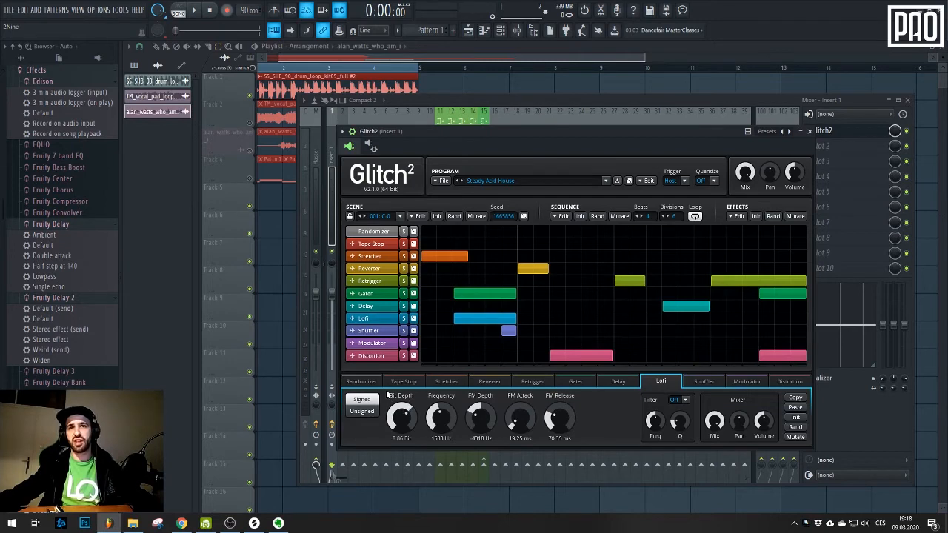
Return to the Retrigger settings and show its filter type choices, leaving the filter set to Off
click(586, 380)
click(532, 381)
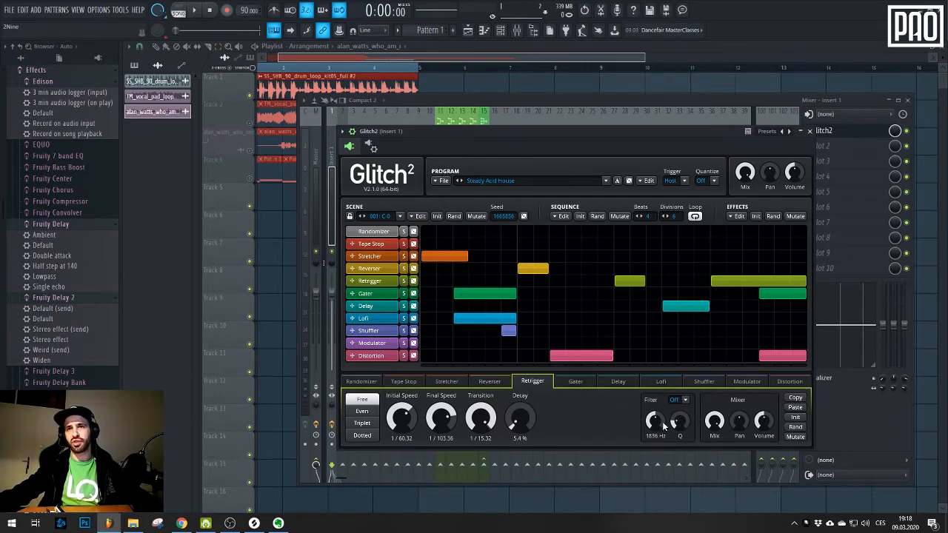
click(684, 400)
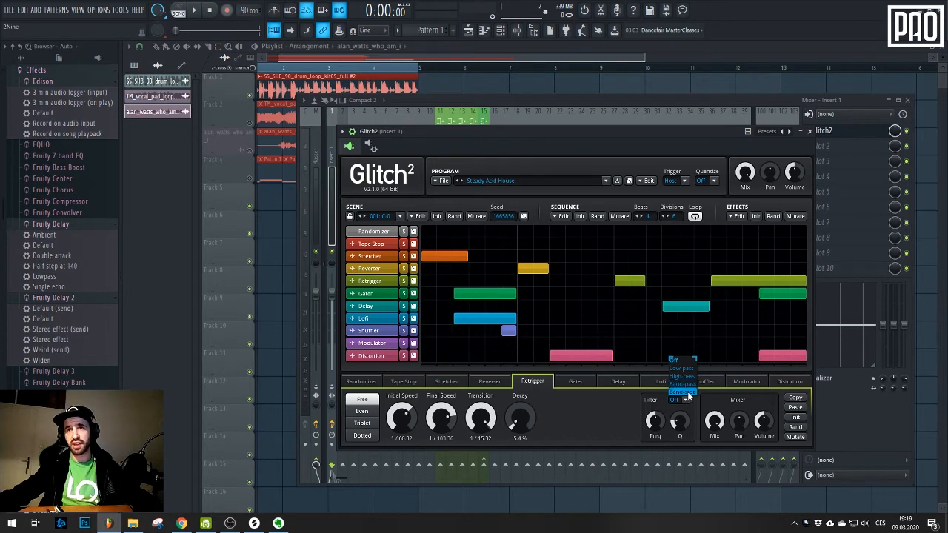
click(622, 417)
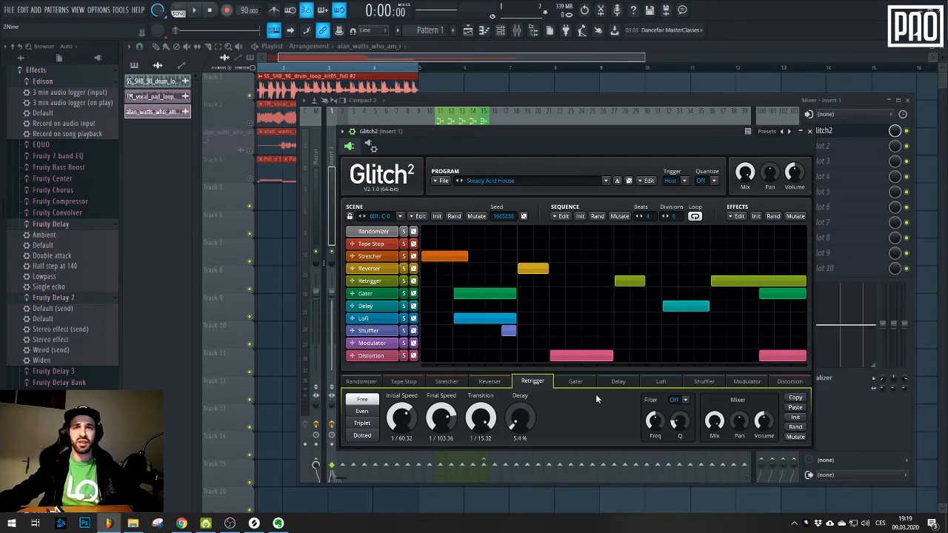
Compare the parameters of the Reverser, Stretcher, Retrigger, Gater, Delay, Lofi and Shuffler effects
click(486, 382)
click(449, 382)
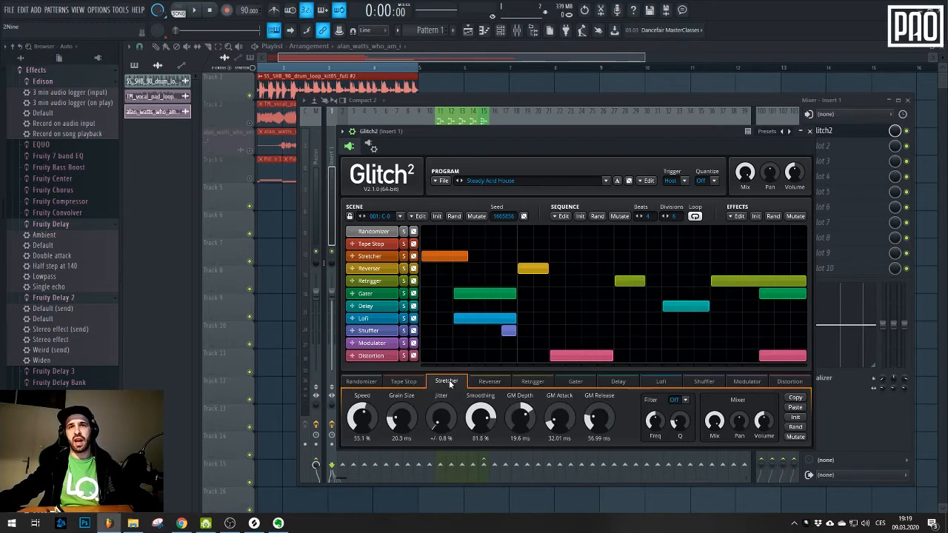
click(532, 381)
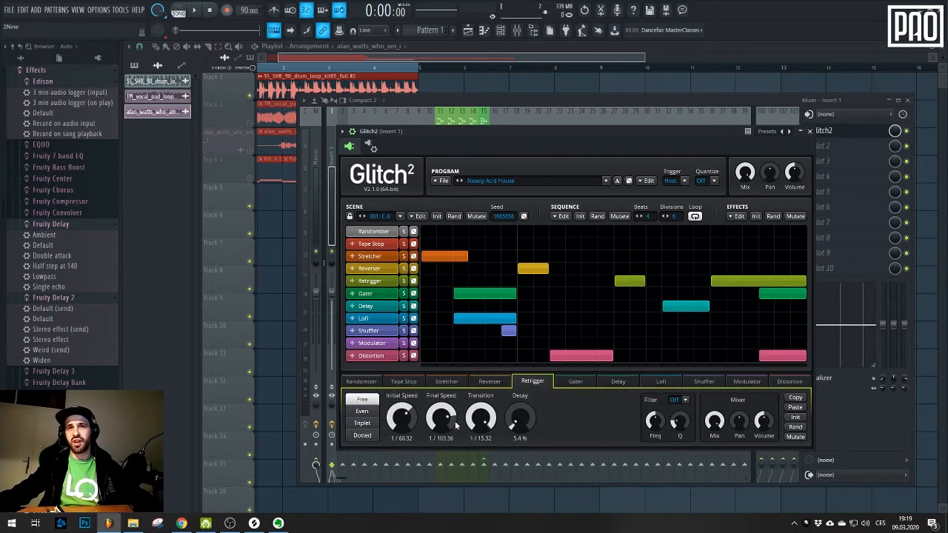
click(567, 382)
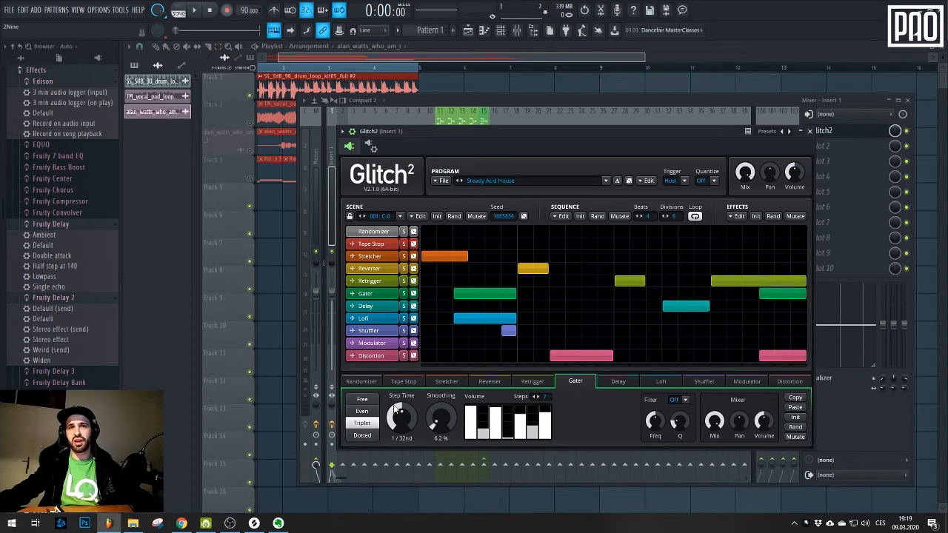
click(619, 382)
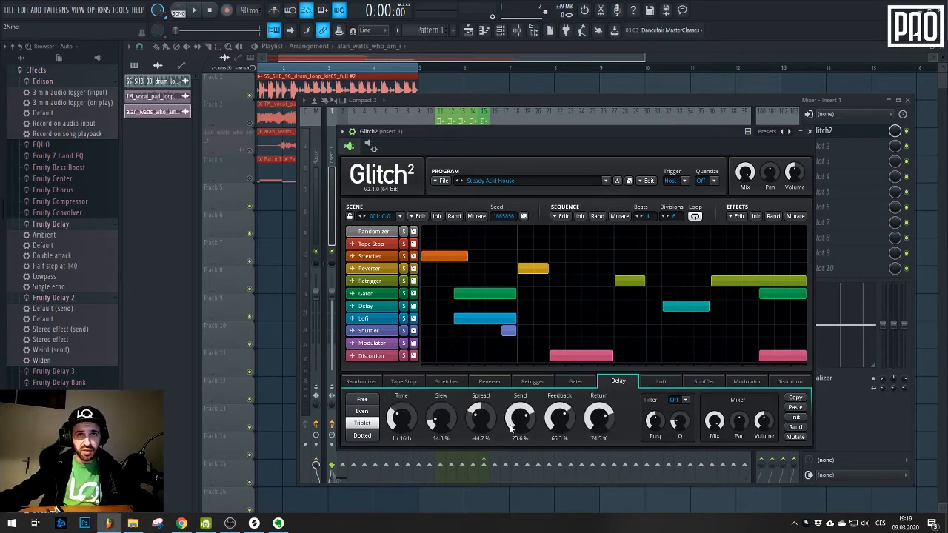
click(671, 383)
click(706, 383)
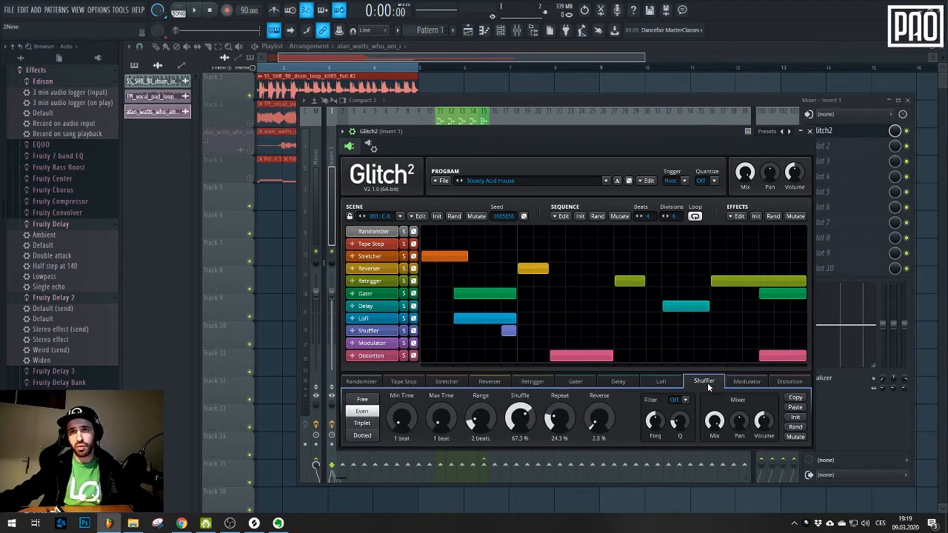
Revisit the effect settings, starting with Stretcher, Reverser and Tape Stop and continuing through to Shuffler
click(448, 382)
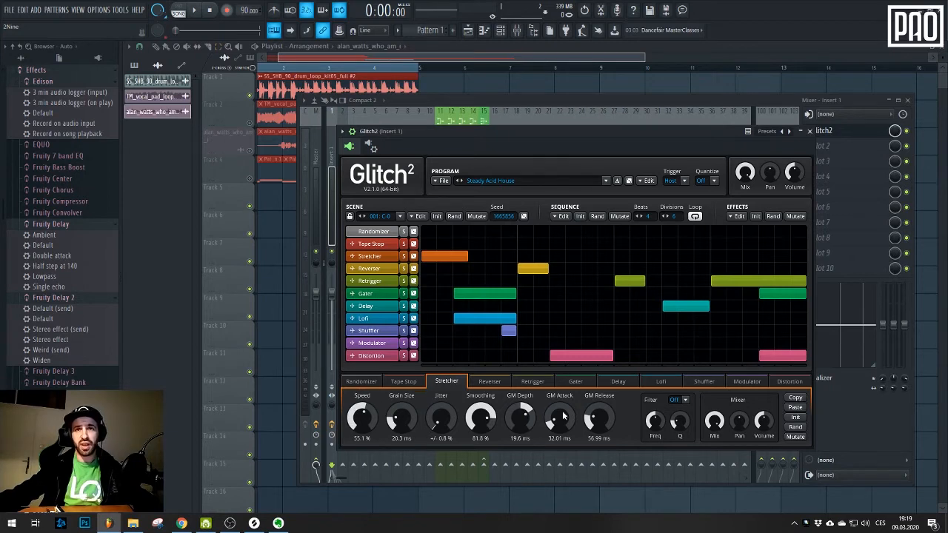
click(490, 382)
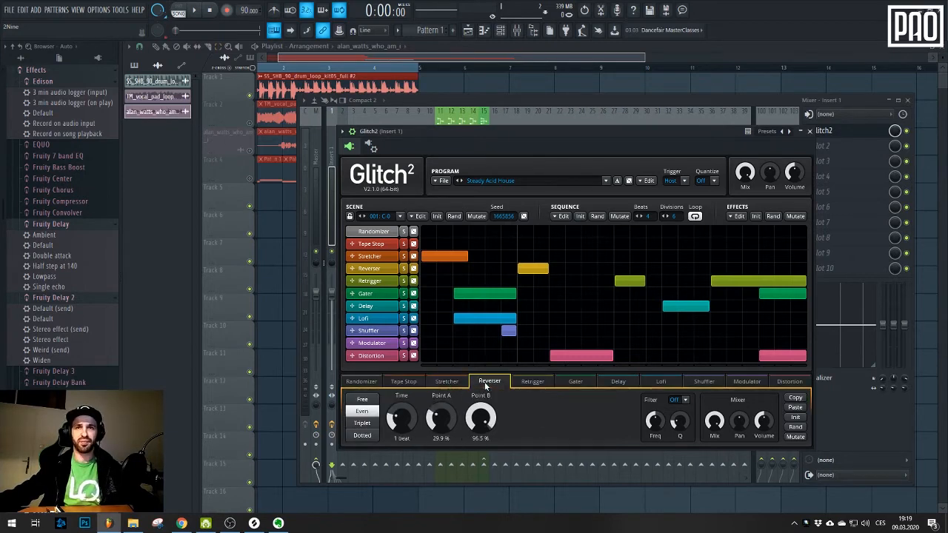
click(446, 381)
click(404, 381)
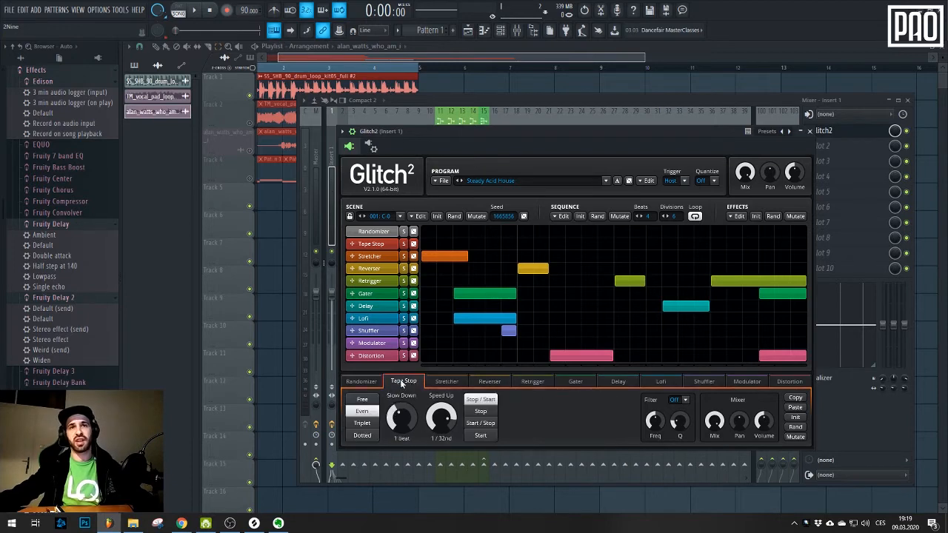
click(489, 382)
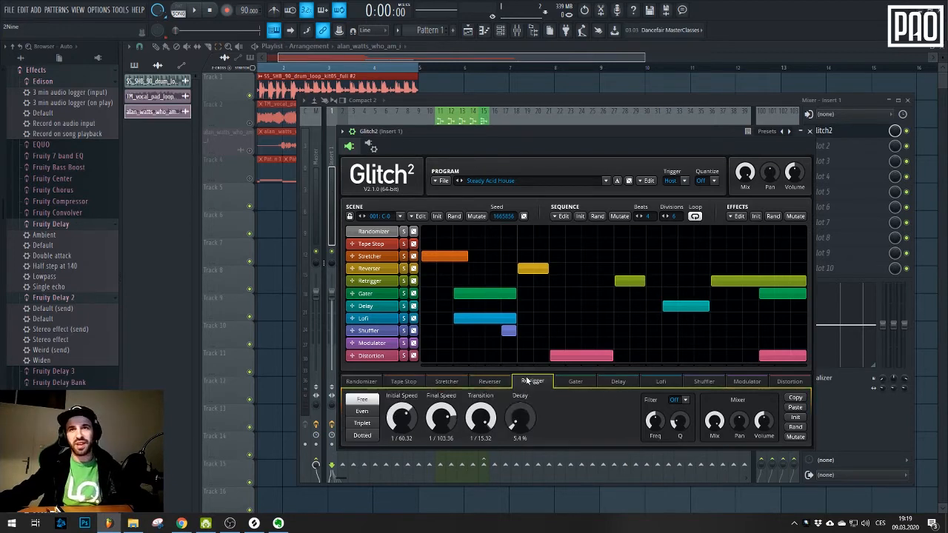
click(576, 382)
click(643, 382)
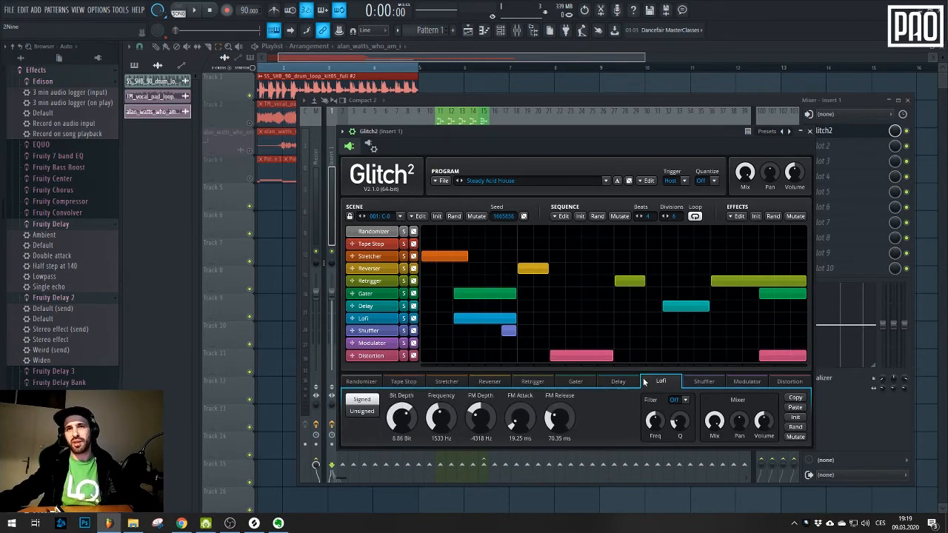
click(704, 382)
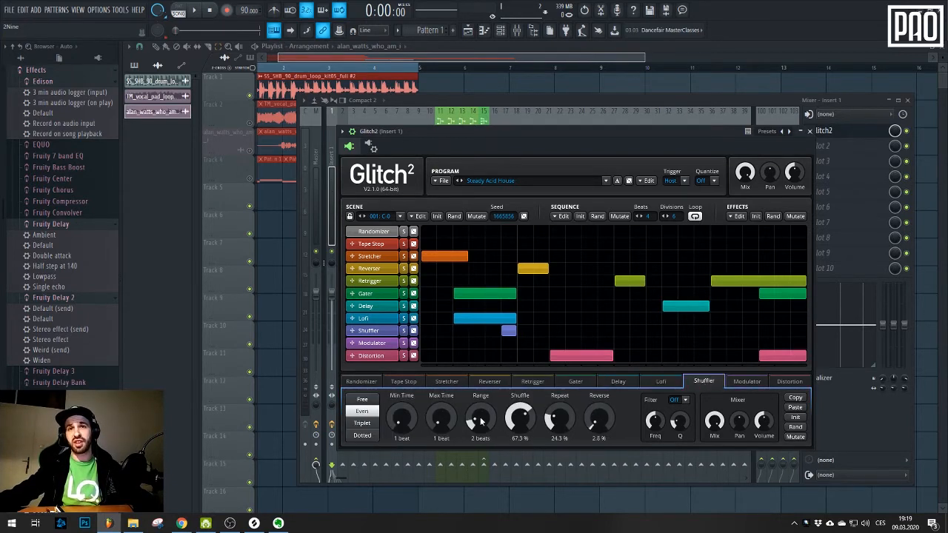
In the Randomizer settings, set the weights of all effects from Modulator through Distortion to 0%
click(361, 381)
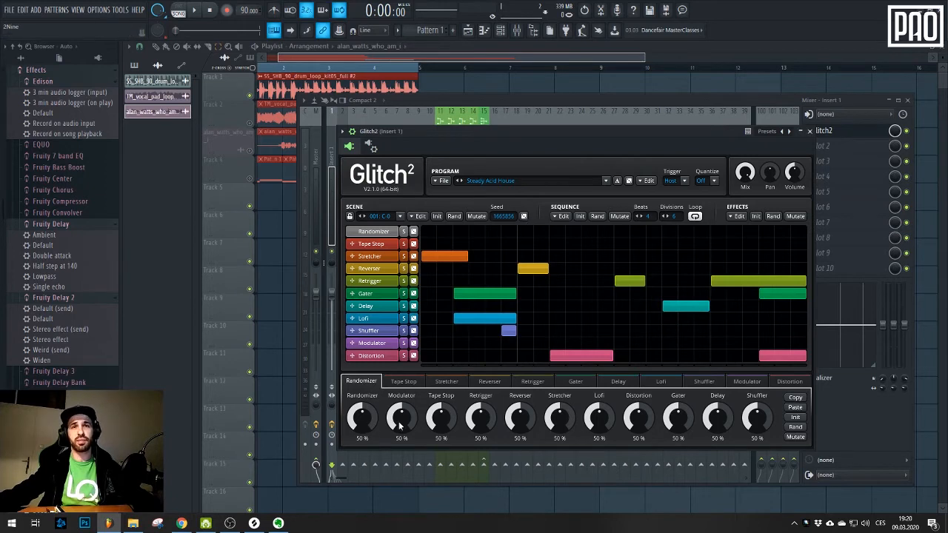
drag(406, 415, 640, 422)
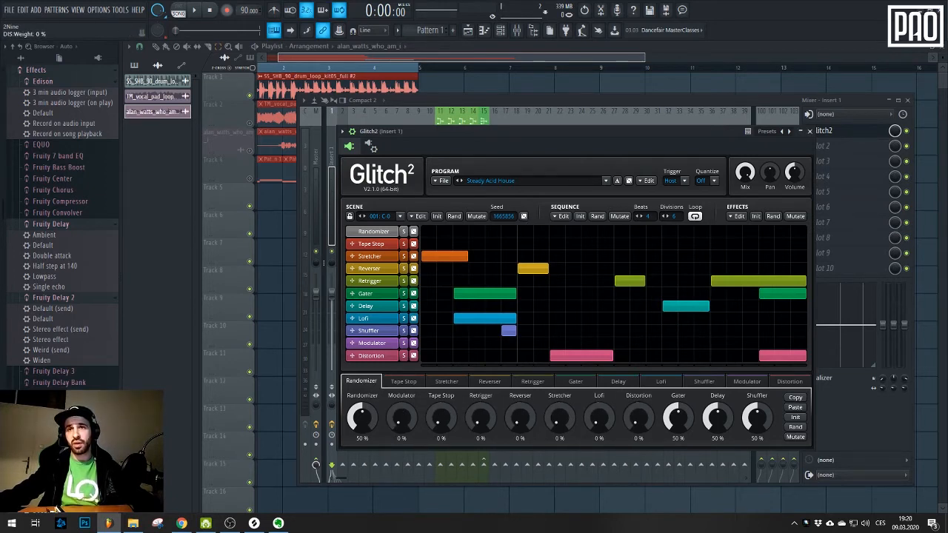
Switch to scene 002 and set the Randomizer weights of Modulator, Tape Stop, Retrigger, Reverser, Lofi and Distortion to 0%
click(365, 216)
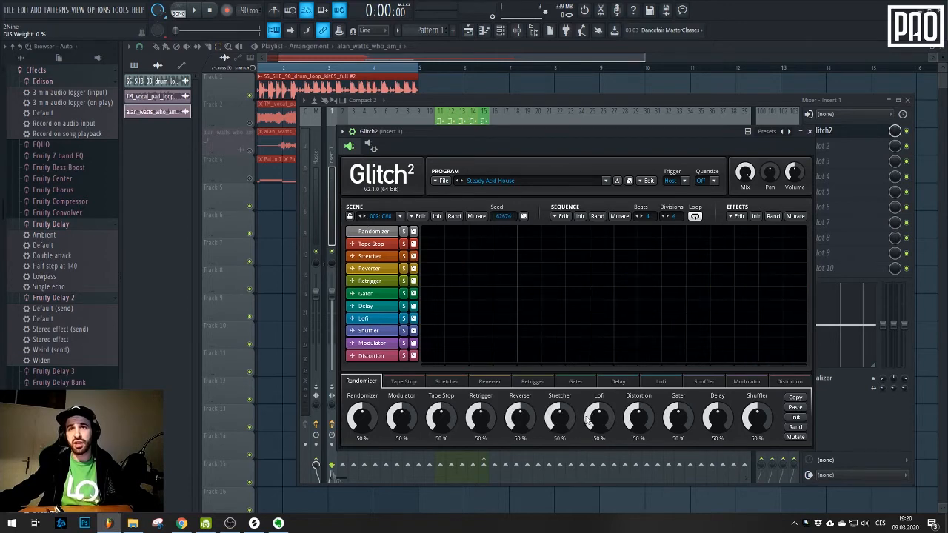
drag(440, 410, 520, 438)
drag(598, 415, 643, 431)
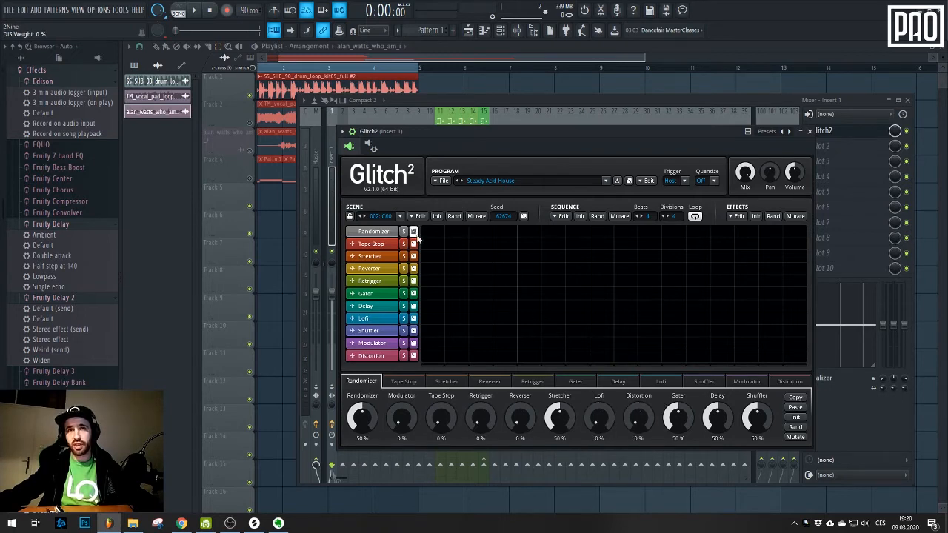
Randomize the block layout of the Randomizer row and set the Delay, Shuffler and Gater weights to 0%
click(414, 232)
click(414, 232)
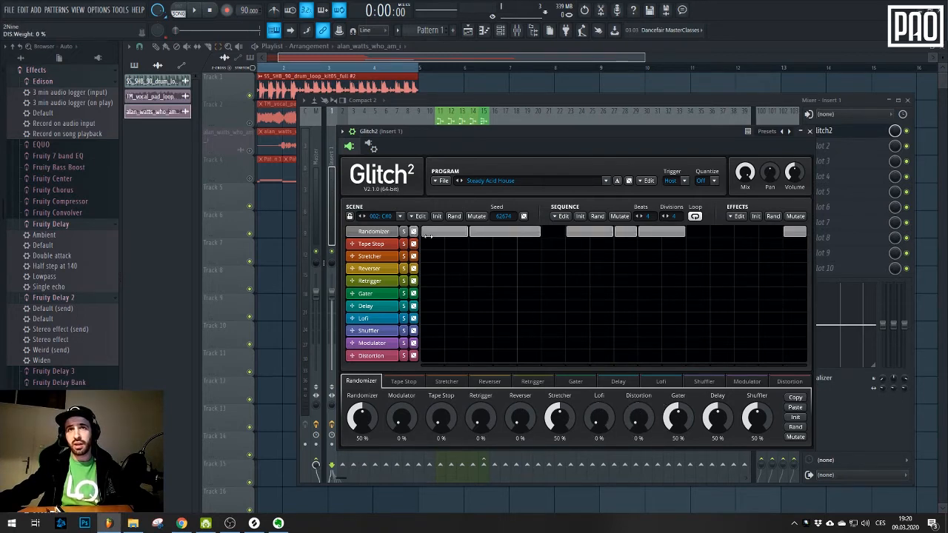
drag(713, 417, 751, 434)
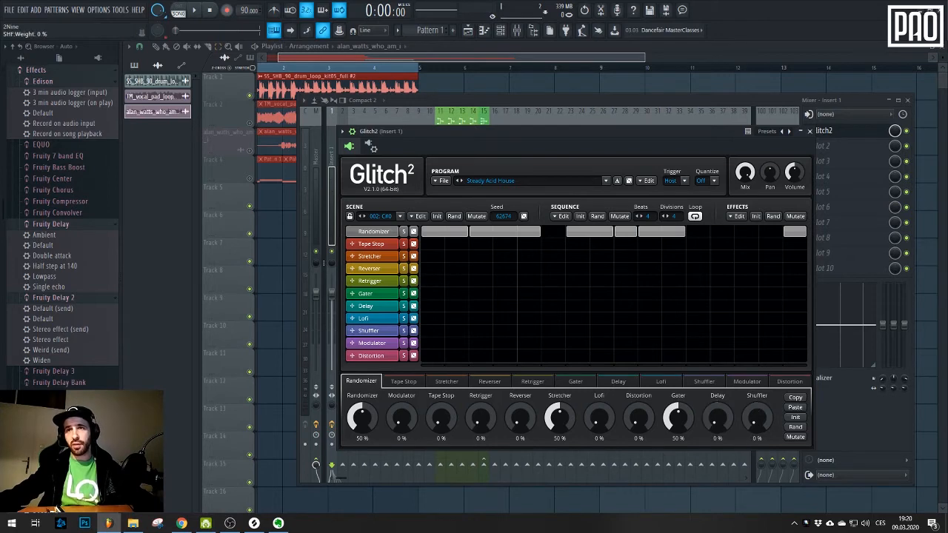
drag(677, 417, 678, 431)
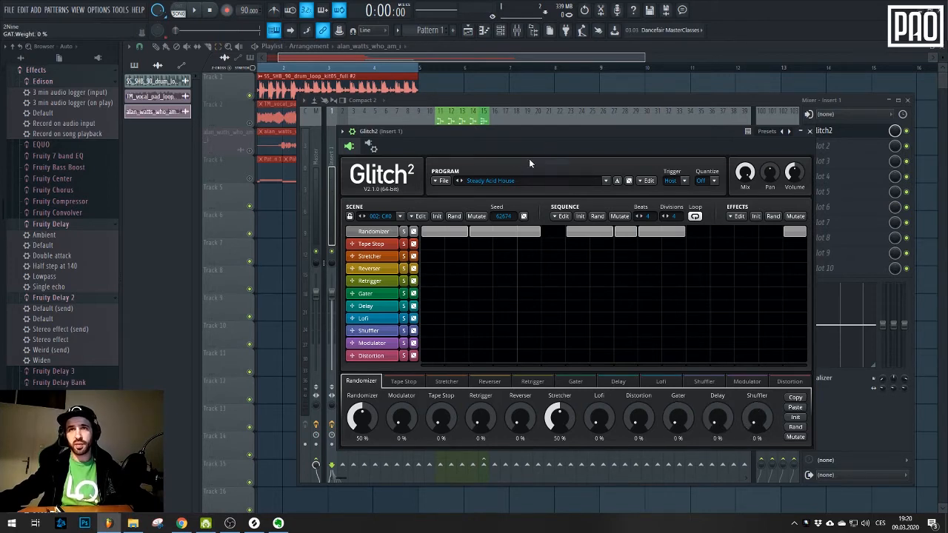
Audition the loop, raise the Randomizer's Delay weight to 100% and audition it again
key(space)
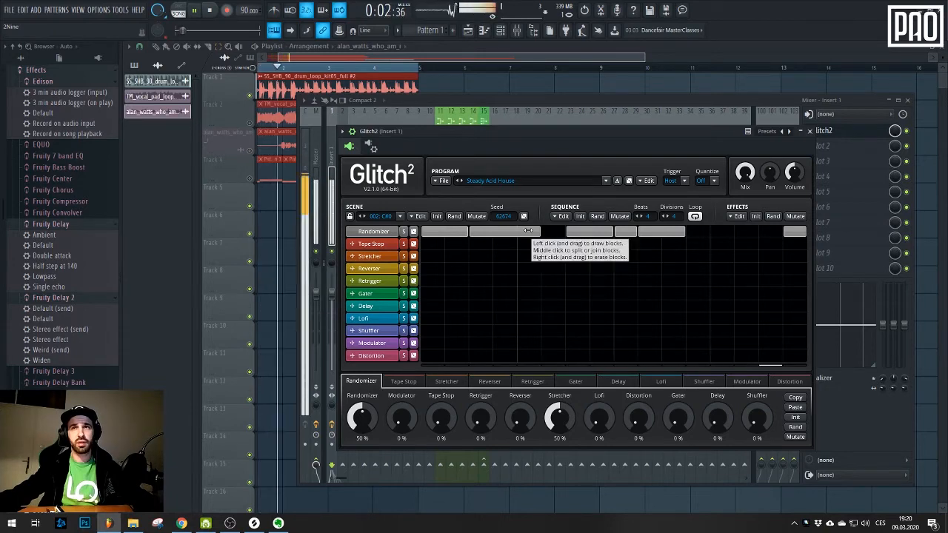
key(space)
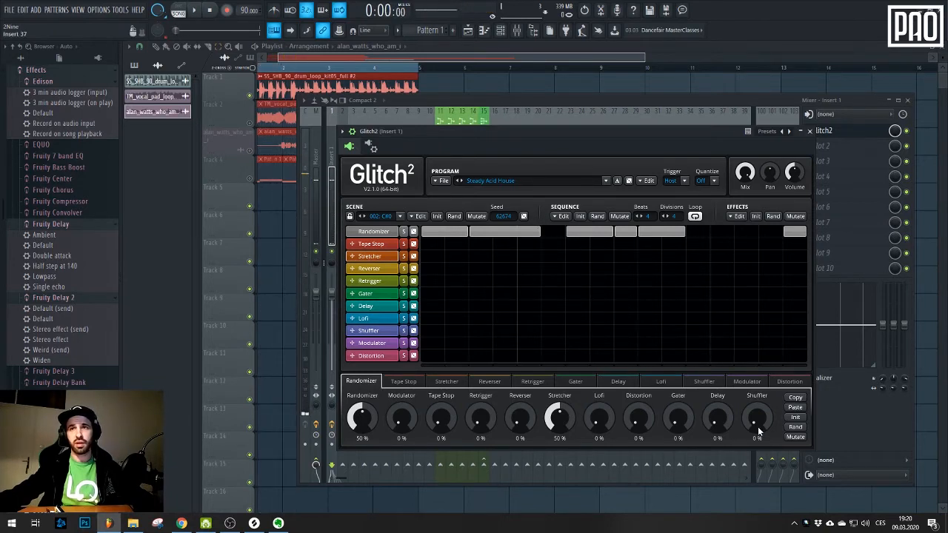
drag(716, 427, 716, 385)
key(space)
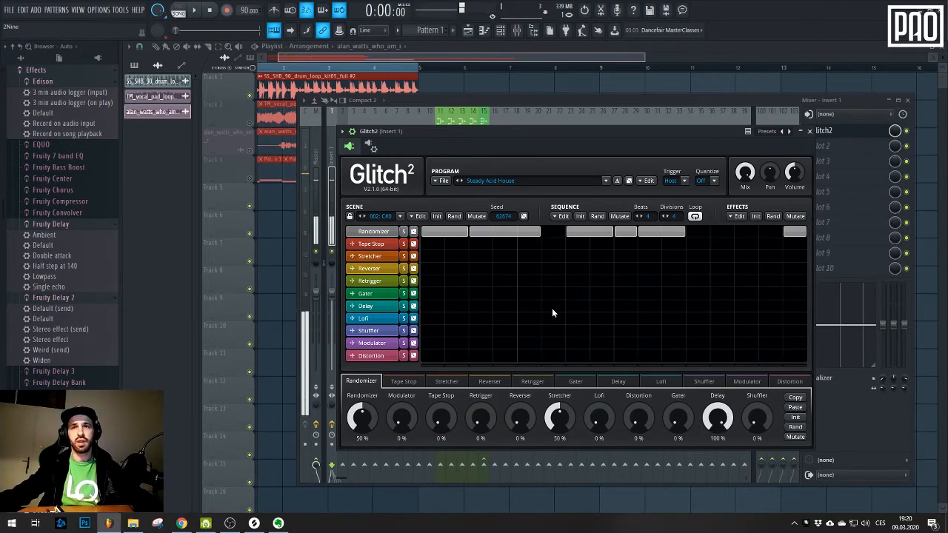
key(space)
Raise the Randomizer's Stretcher and Modulator weights to 100% and audition the loop
drag(566, 427, 567, 393)
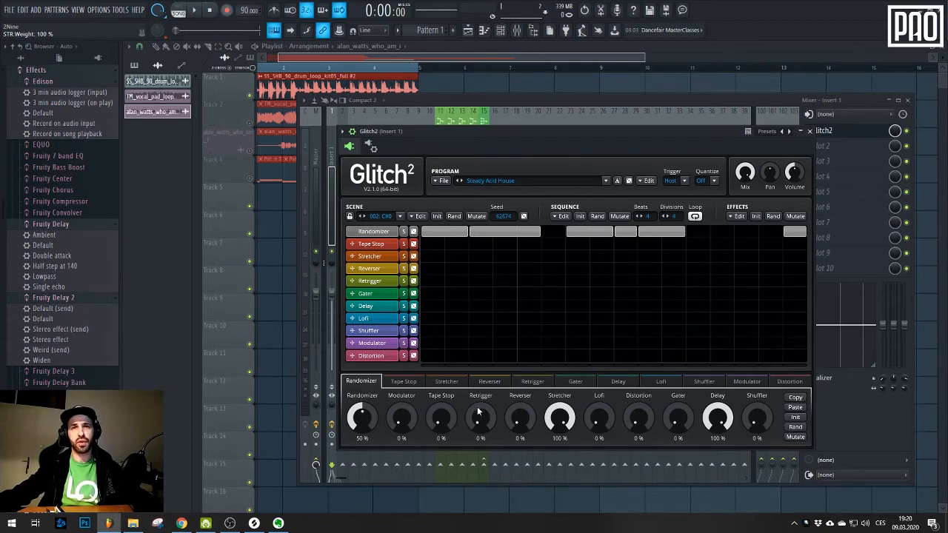
drag(395, 413, 416, 392)
key(space)
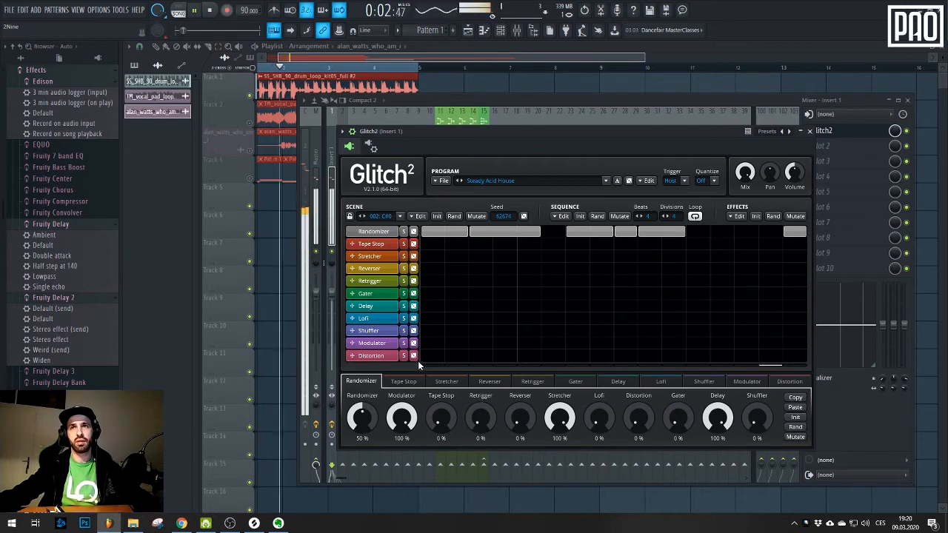
key(space)
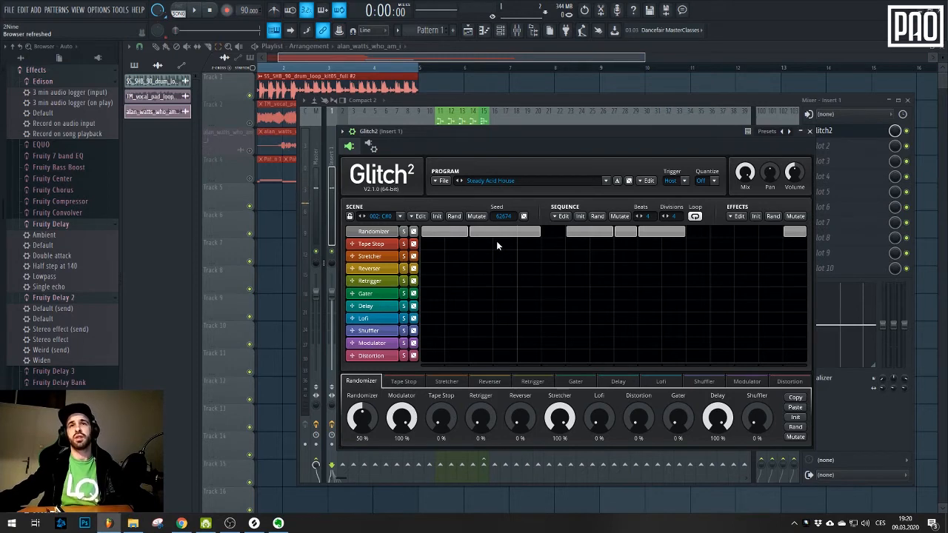
Erase all blocks from the Randomizer row and randomize the whole scene with the Retrigger settings shown
drag(457, 233, 784, 226)
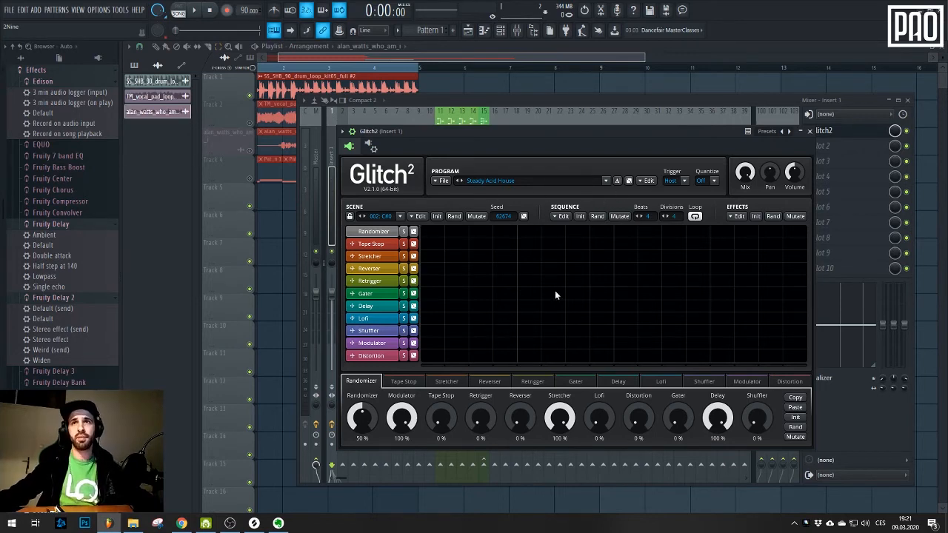
click(367, 282)
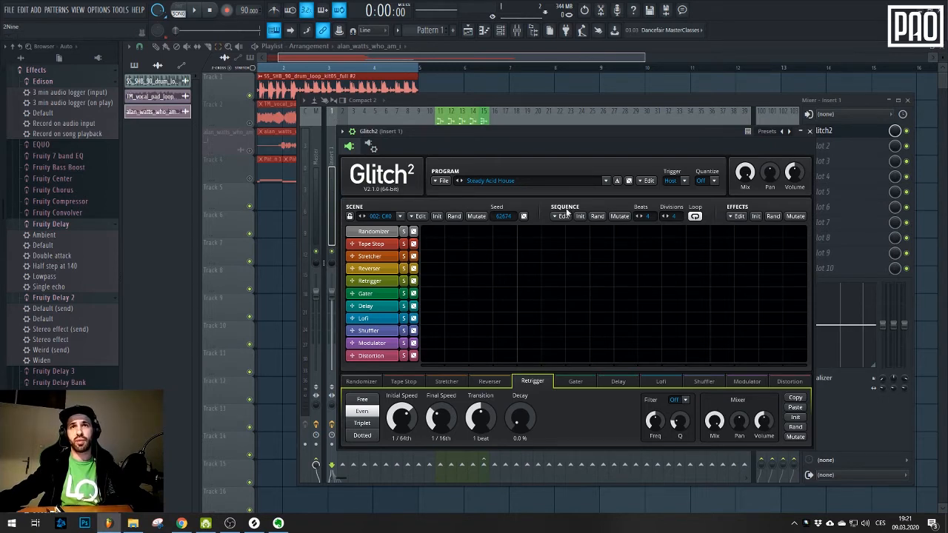
click(454, 216)
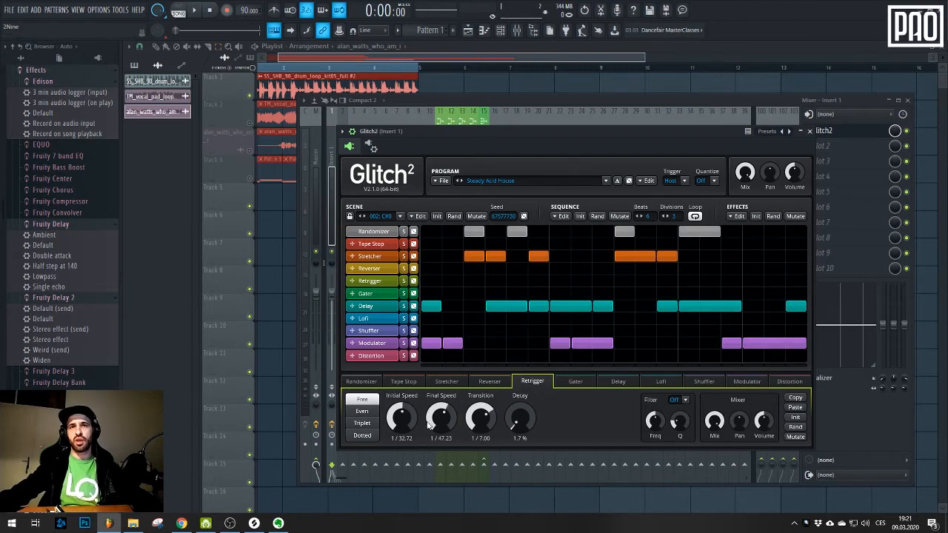
Show the Stretcher settings and randomize the settings of all effects twice
click(448, 381)
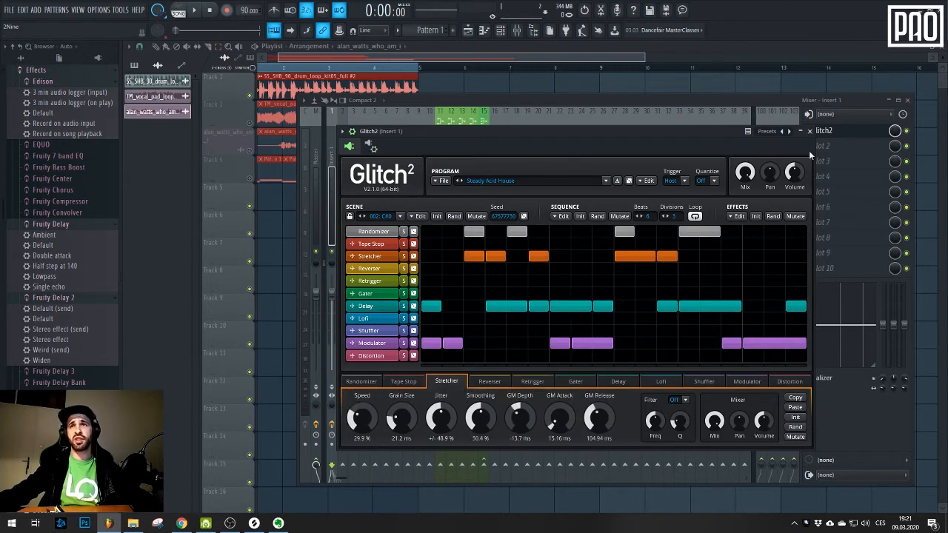
click(773, 216)
click(773, 216)
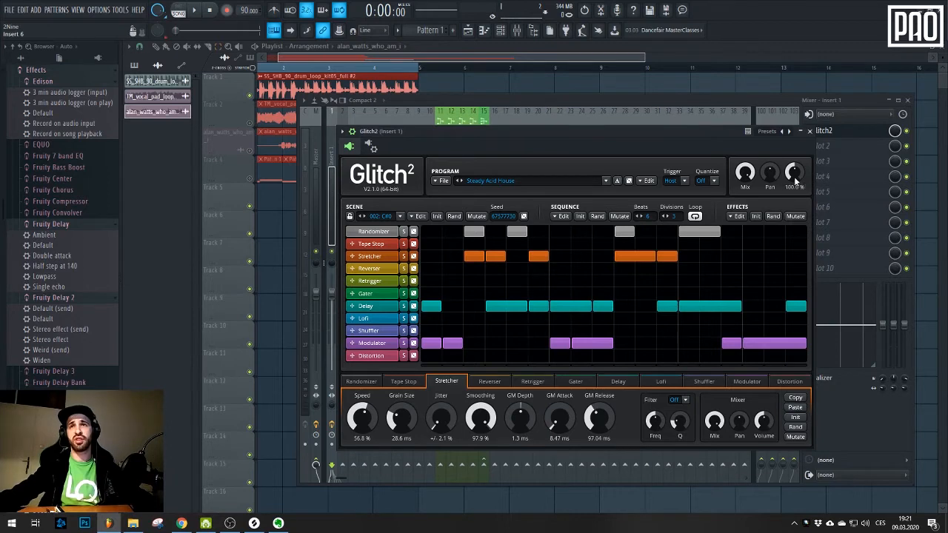
Randomize the settings of all effects four times with the Stretcher settings shown
click(773, 216)
click(773, 216)
click(773, 216)
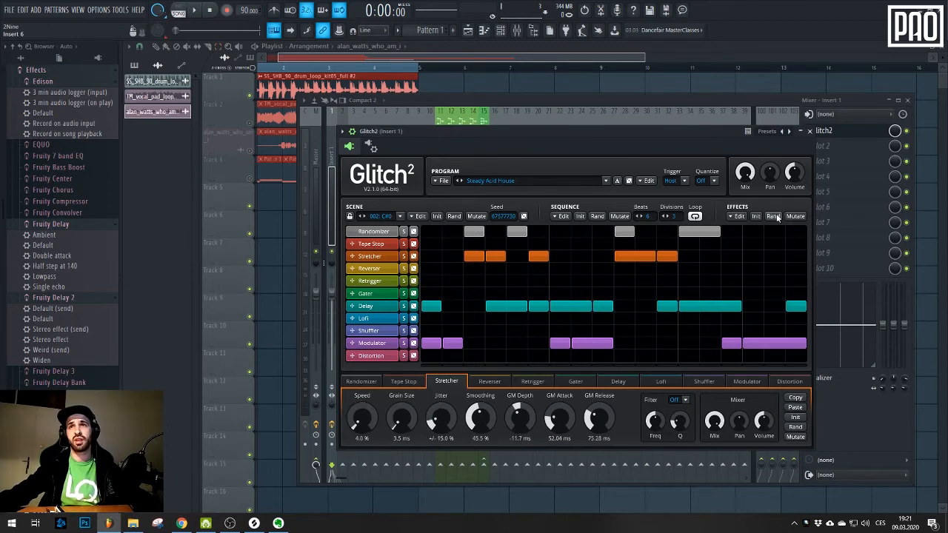
click(773, 216)
Mutate the settings of all effects six times with the Stretcher settings shown
click(795, 216)
click(795, 216)
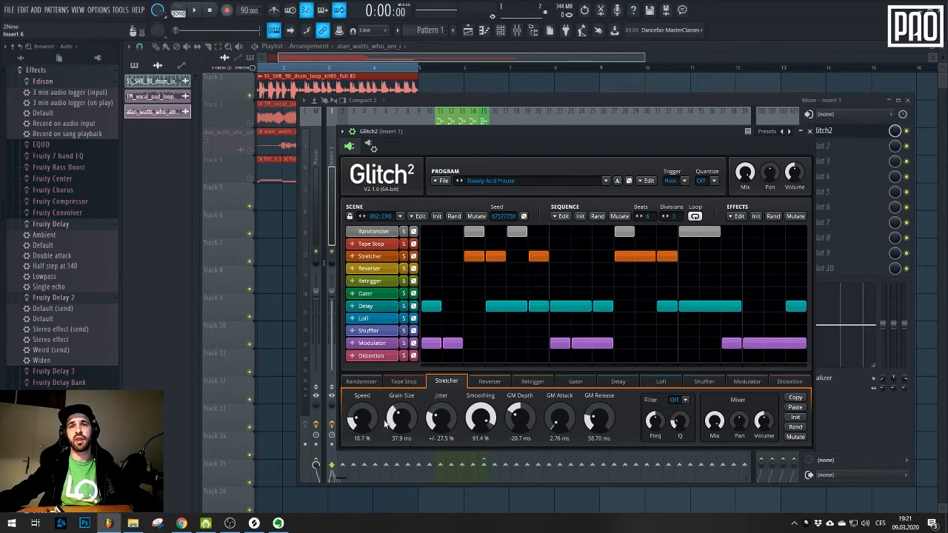
click(795, 216)
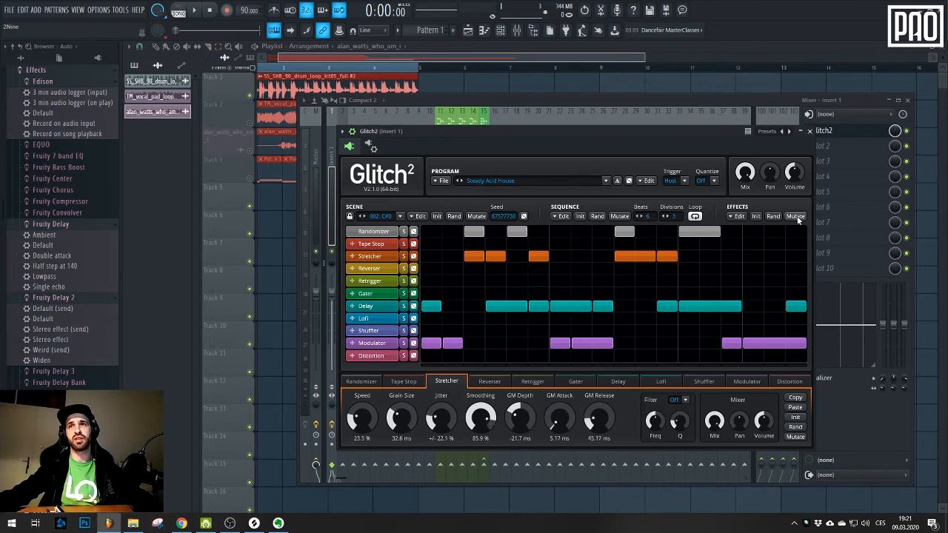
click(795, 216)
click(796, 217)
click(795, 216)
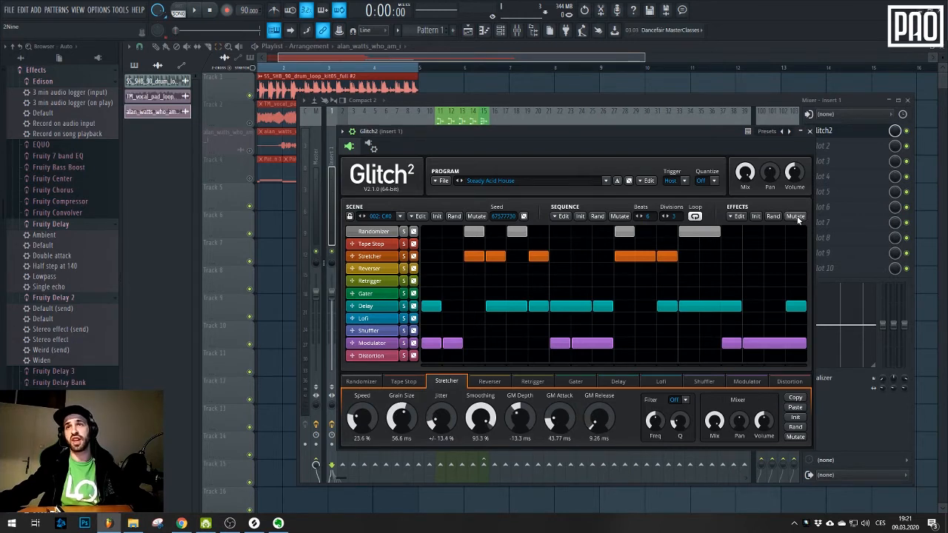
Randomize all effects once, reset them to their initial settings and open the edit options for all effects
click(778, 216)
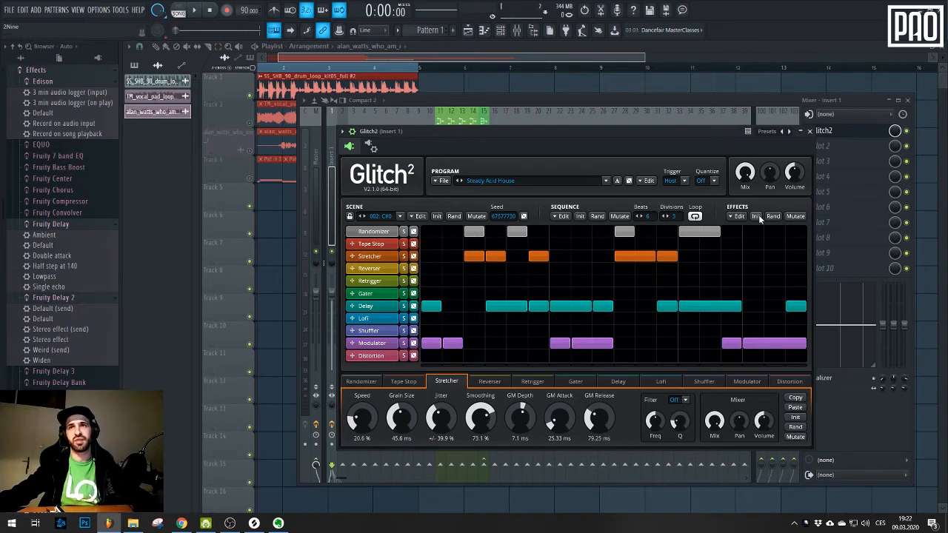
click(757, 216)
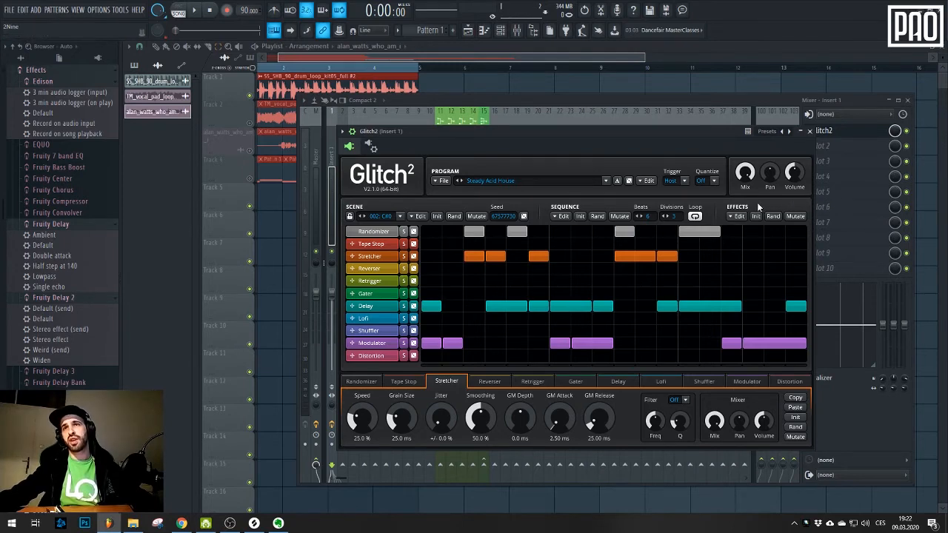
click(744, 216)
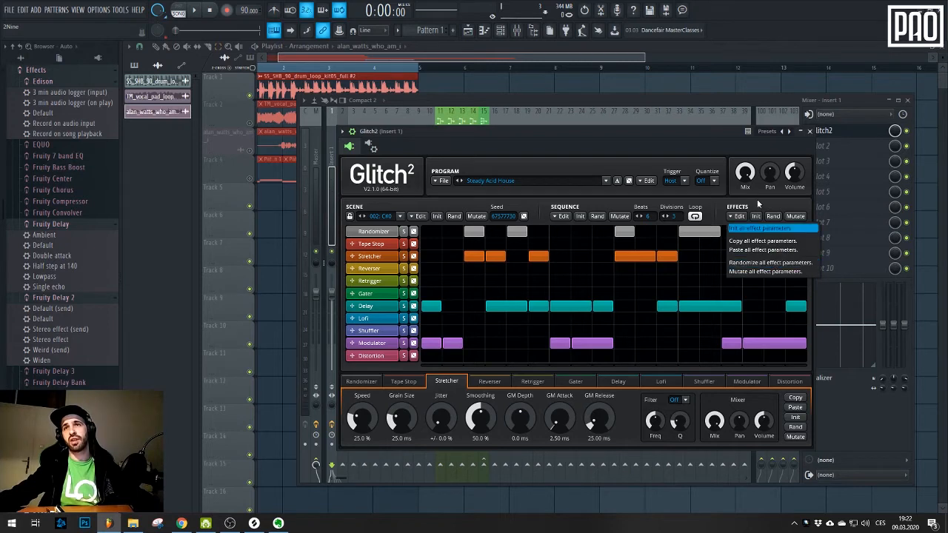
Randomize the settings of all effects repeatedly, comparing the Reverser and Stretcher settings between randomizations
click(489, 381)
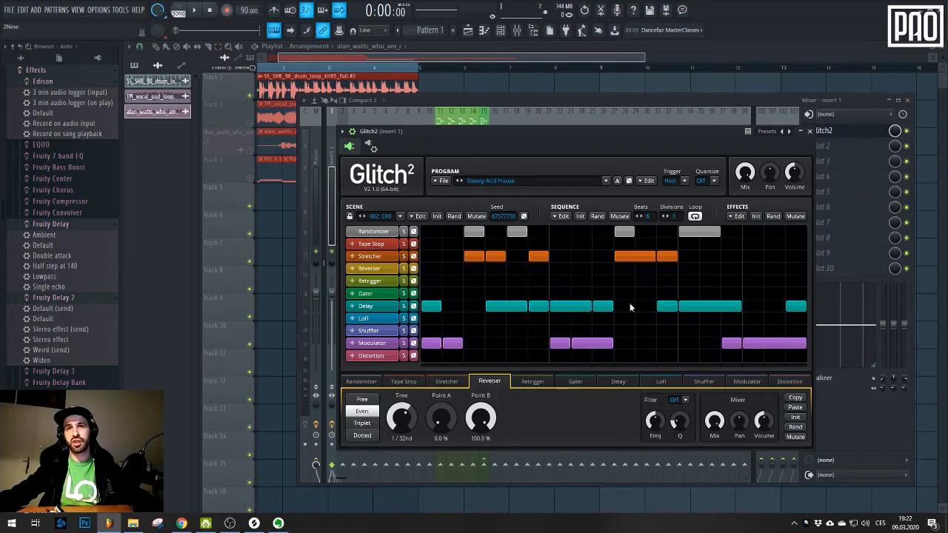
click(773, 216)
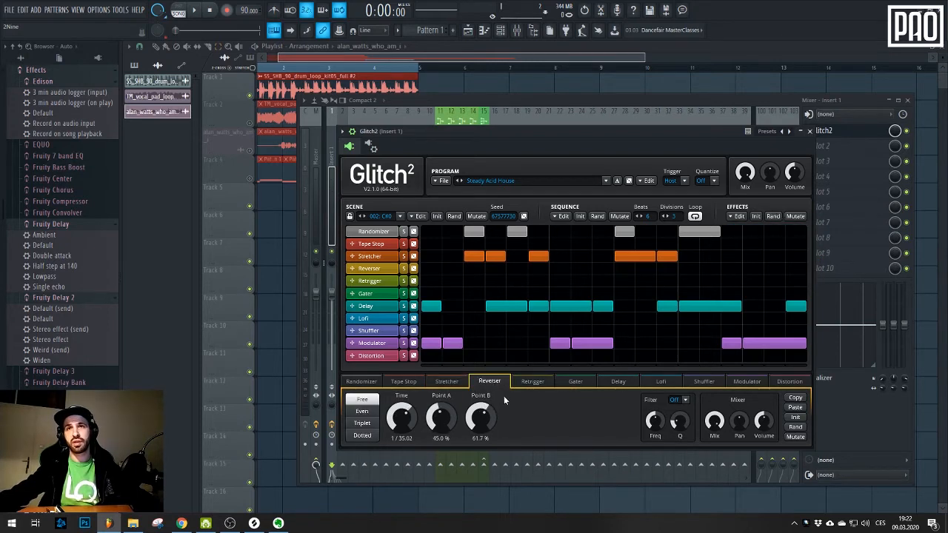
click(447, 380)
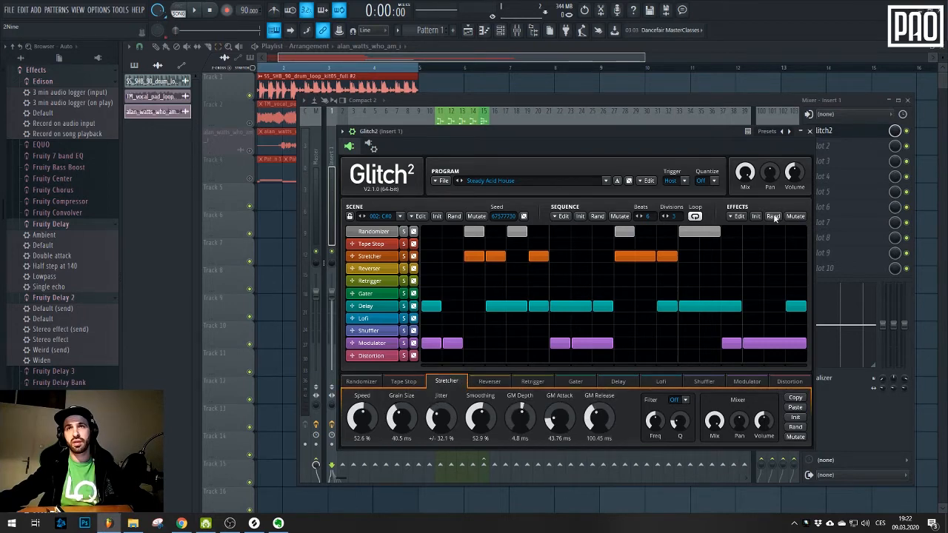
click(774, 215)
click(485, 380)
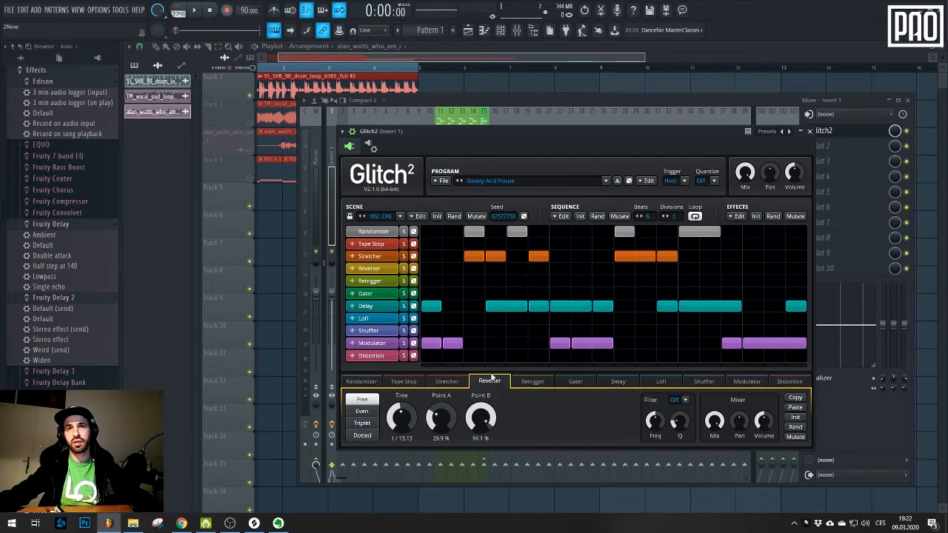
click(446, 380)
click(770, 217)
click(485, 381)
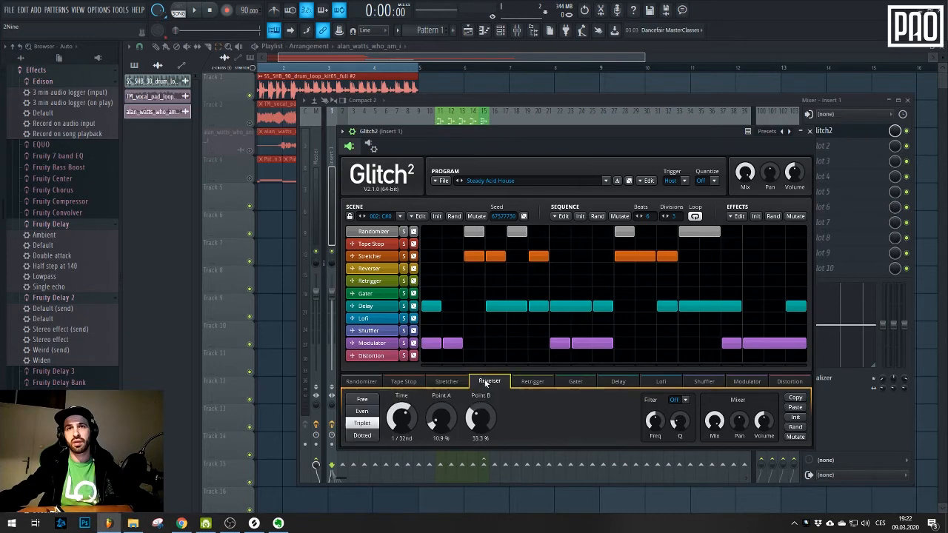
click(447, 381)
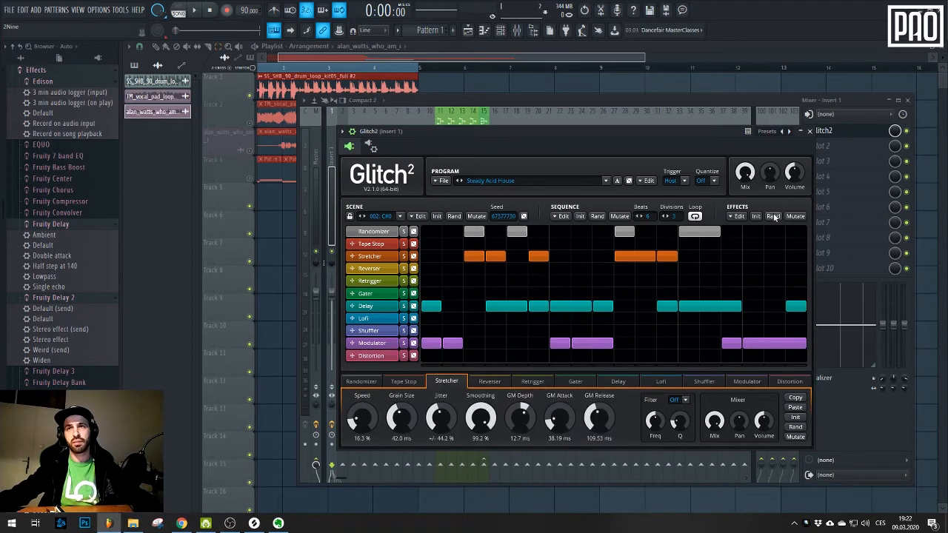
click(490, 381)
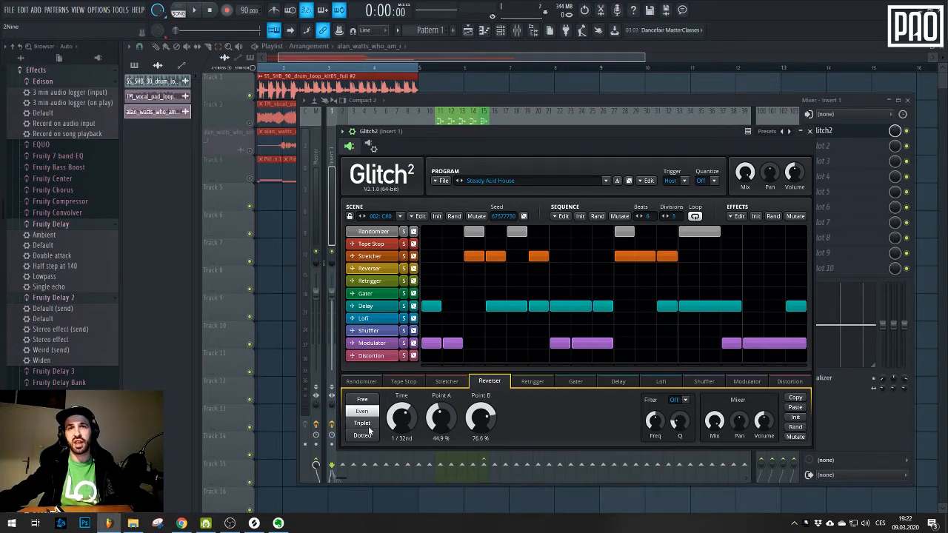
click(773, 216)
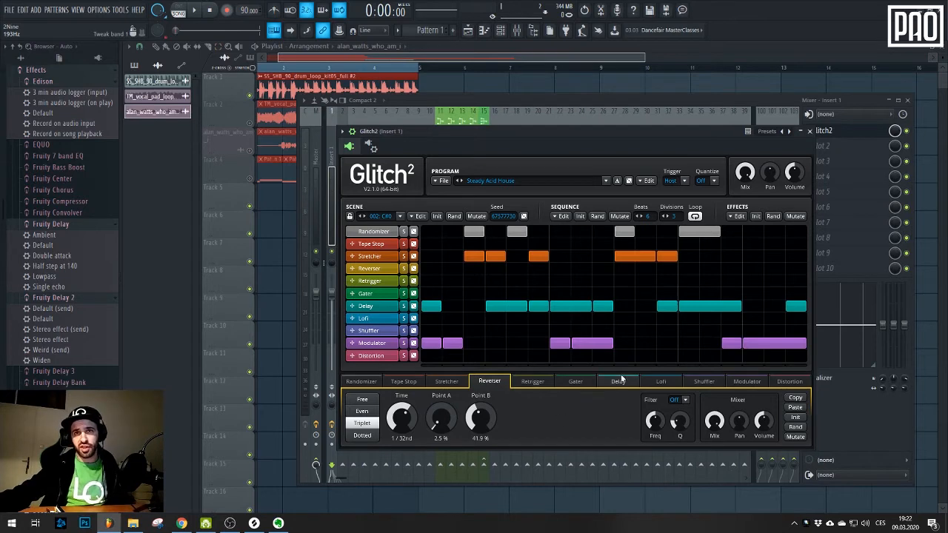
View the edit options for all effects, randomize all effects and check the Stretcher and Reverser settings again
click(745, 217)
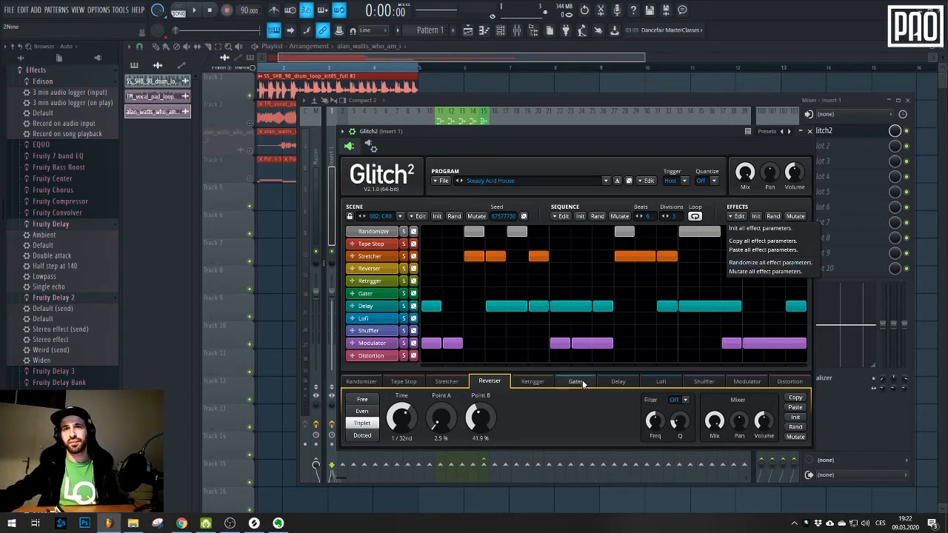
click(536, 386)
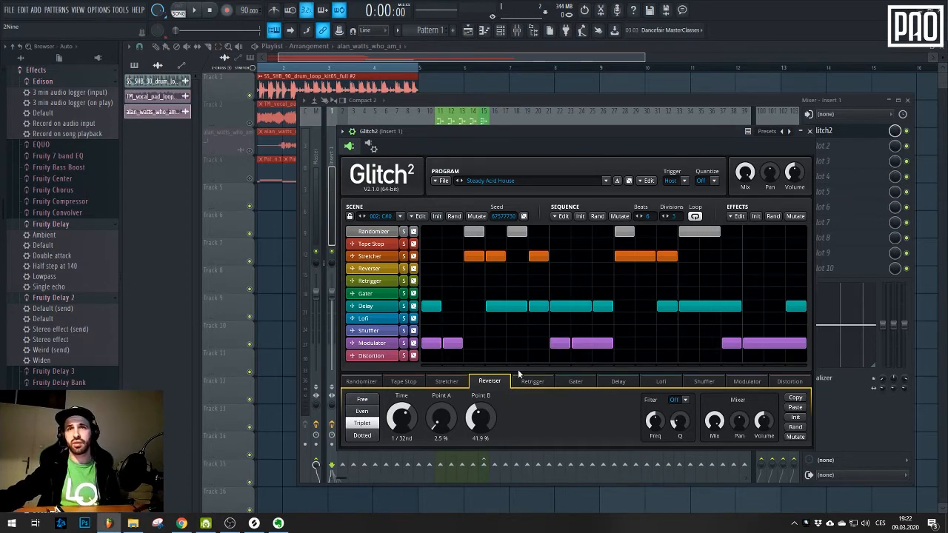
click(459, 382)
click(498, 380)
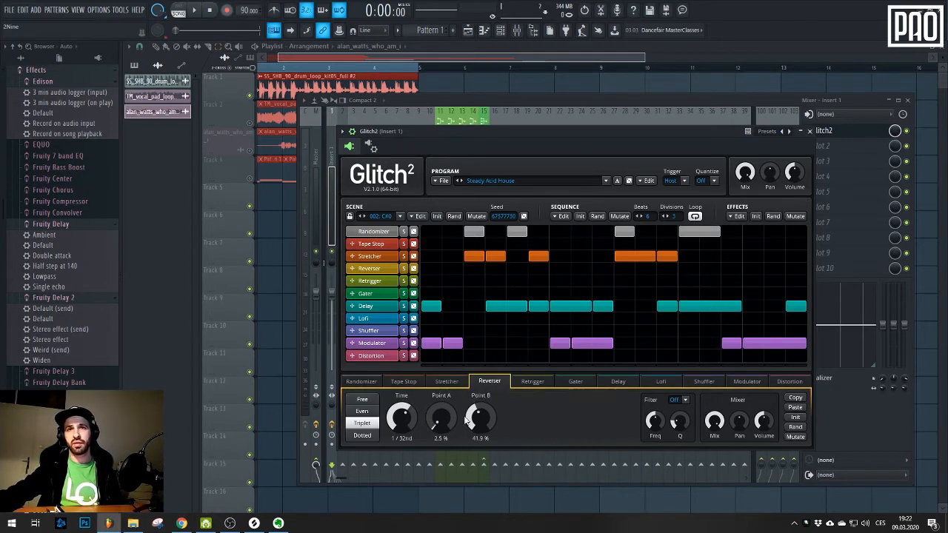
click(448, 382)
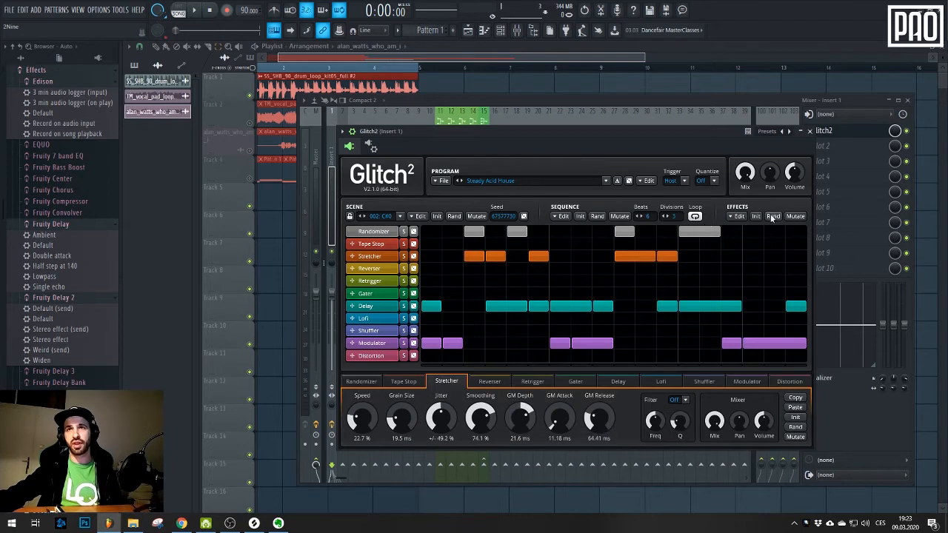
click(488, 381)
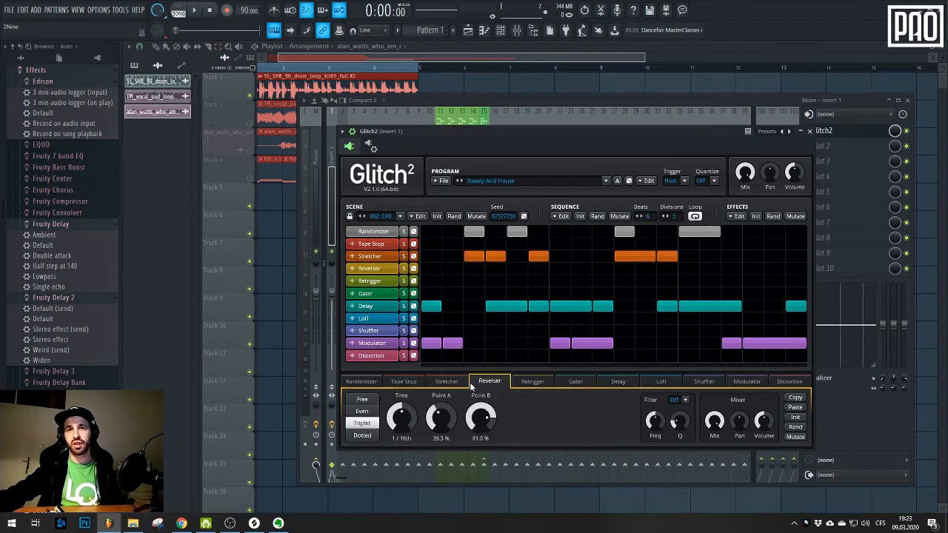
click(455, 382)
Compare the edit options for all effects with the edit options for the scene
click(740, 216)
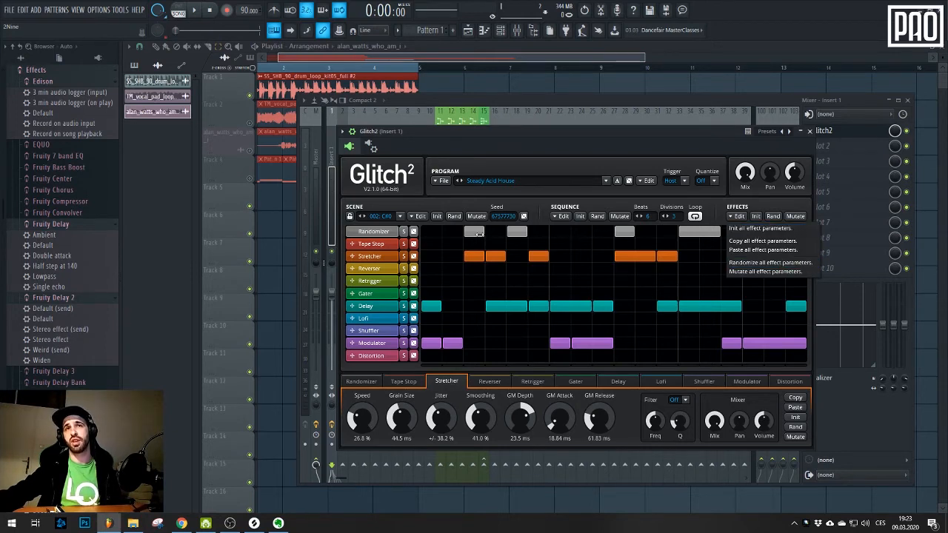
click(419, 216)
click(418, 216)
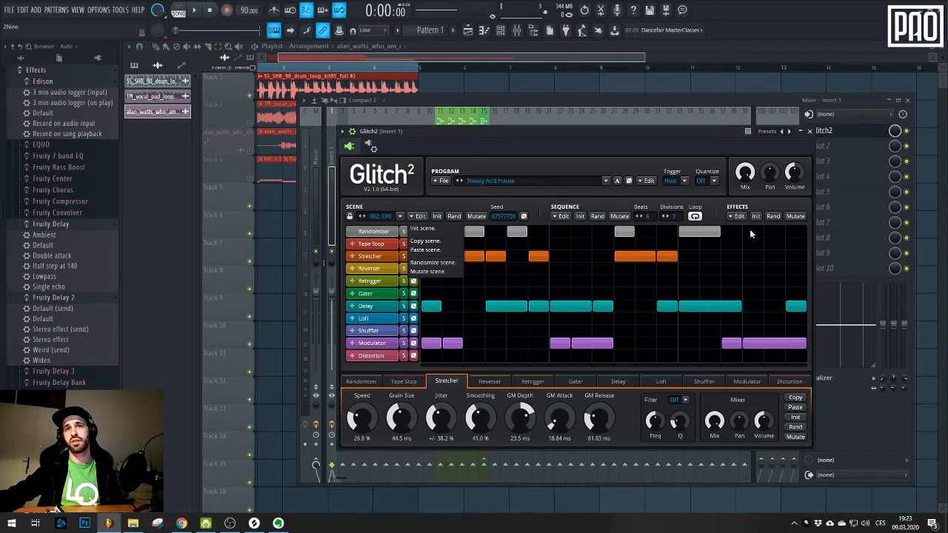
Mutate the settings of all effects and review the copy and paste options for effect parameters
click(796, 216)
click(797, 216)
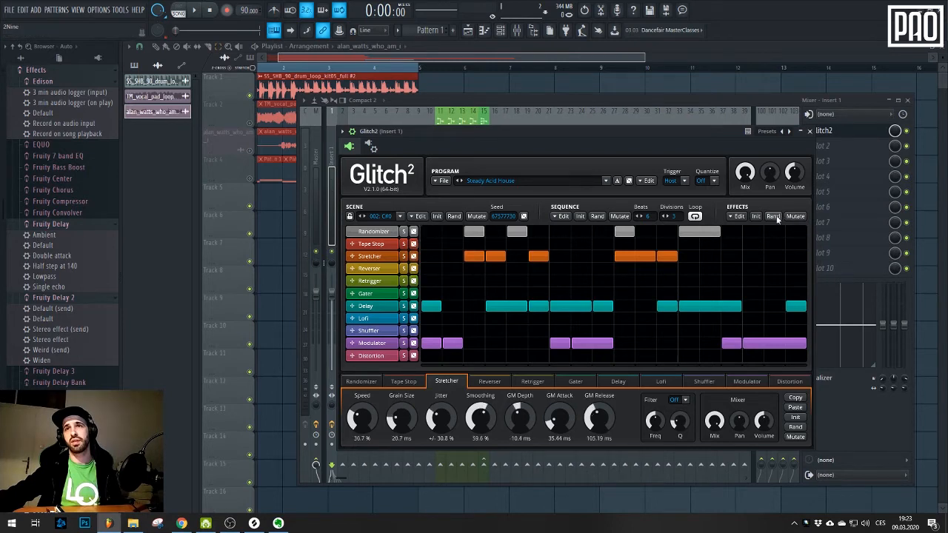
click(738, 216)
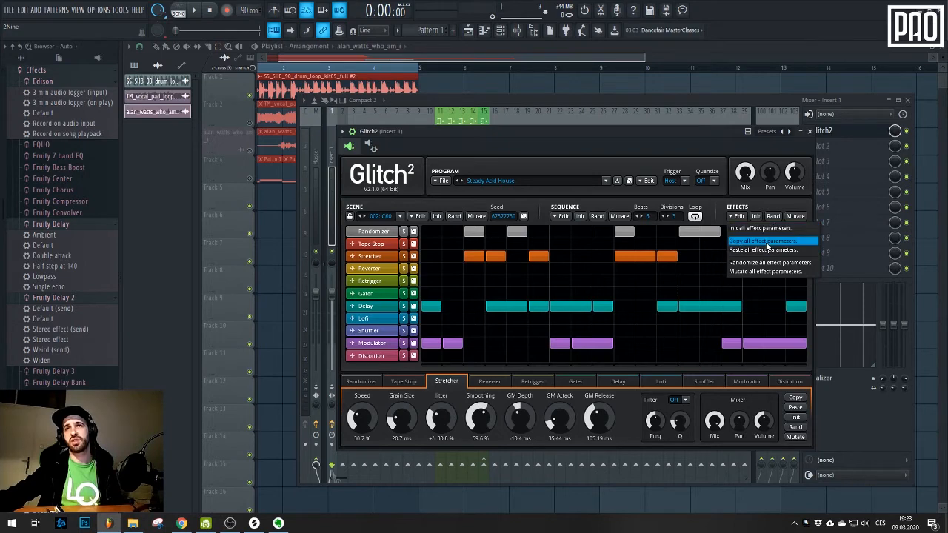
click(773, 205)
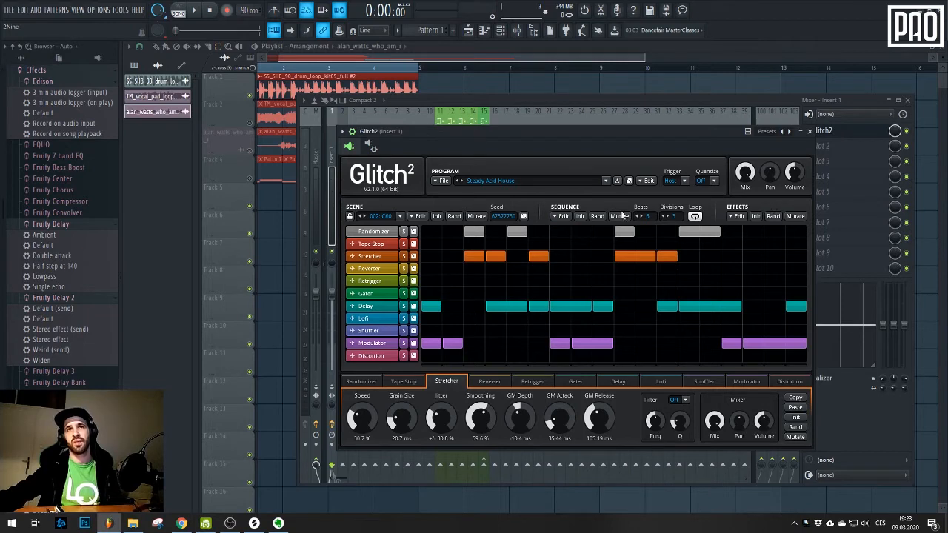
Switch to the empty scene 003: D-0 and randomize the settings of all its effects repeatedly
click(362, 217)
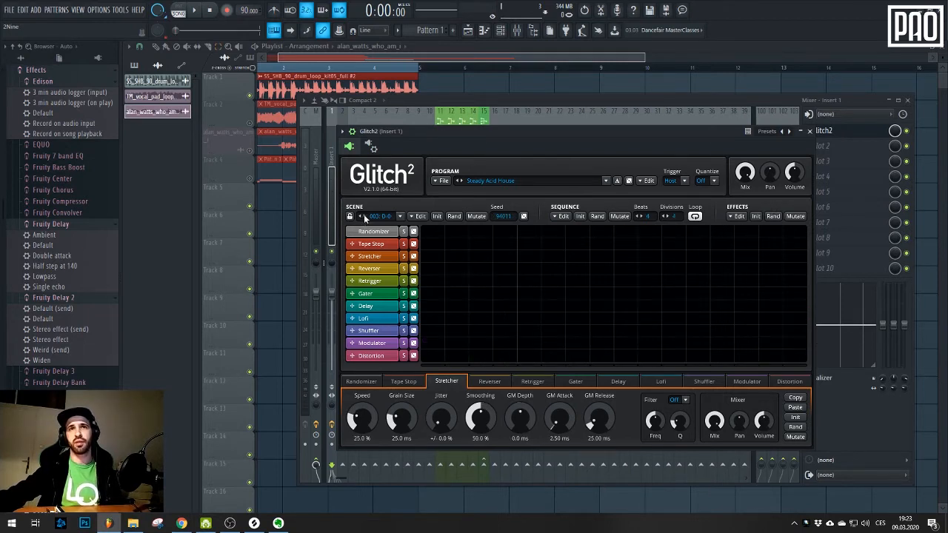
click(772, 216)
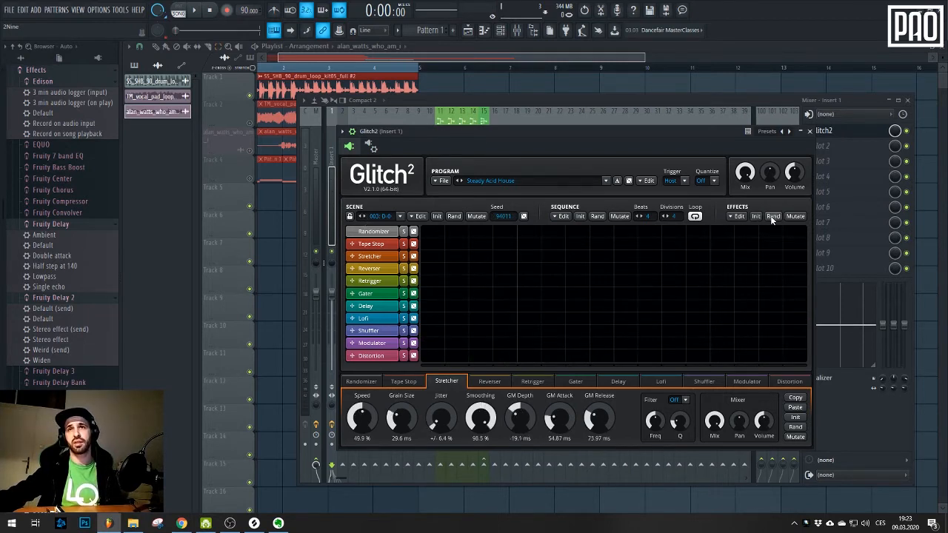
click(772, 216)
click(772, 217)
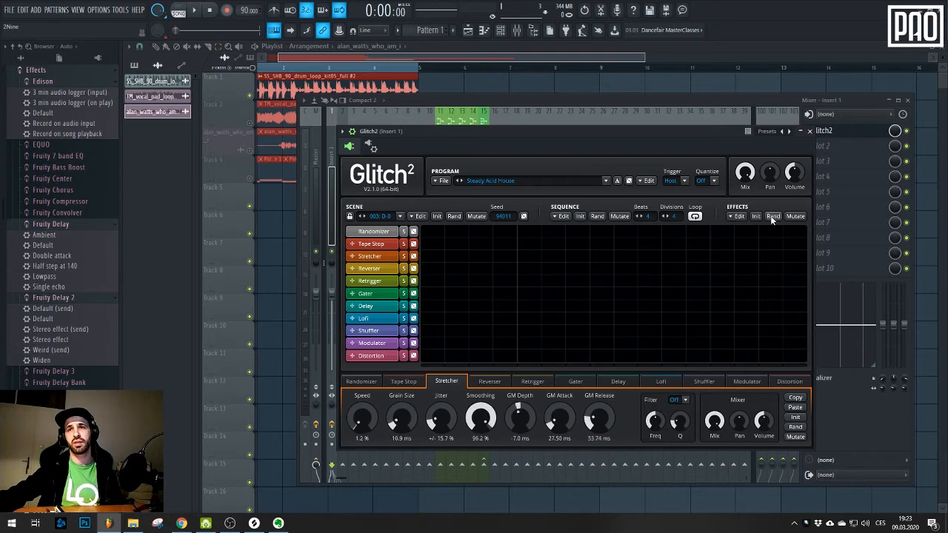
click(772, 217)
click(772, 216)
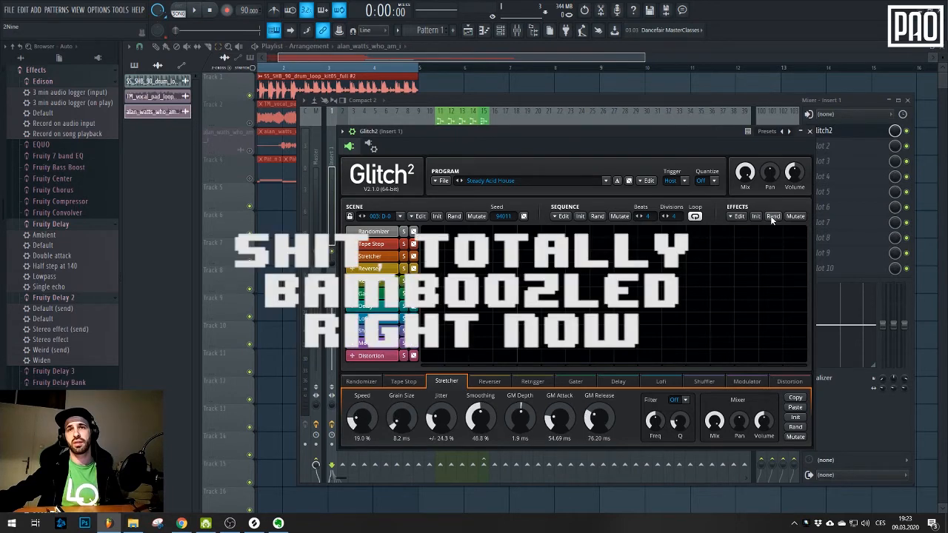
click(772, 216)
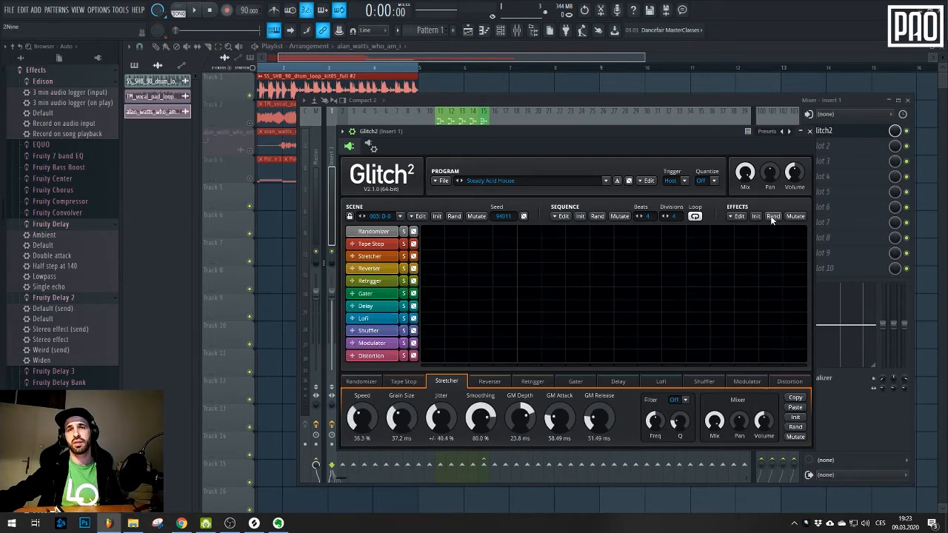
click(773, 217)
Show the Tape Stop settings, randomize all effects, and randomize and reinitialize the sequence of scene 003 twice
click(404, 382)
click(597, 216)
click(580, 217)
click(772, 216)
click(597, 217)
click(580, 217)
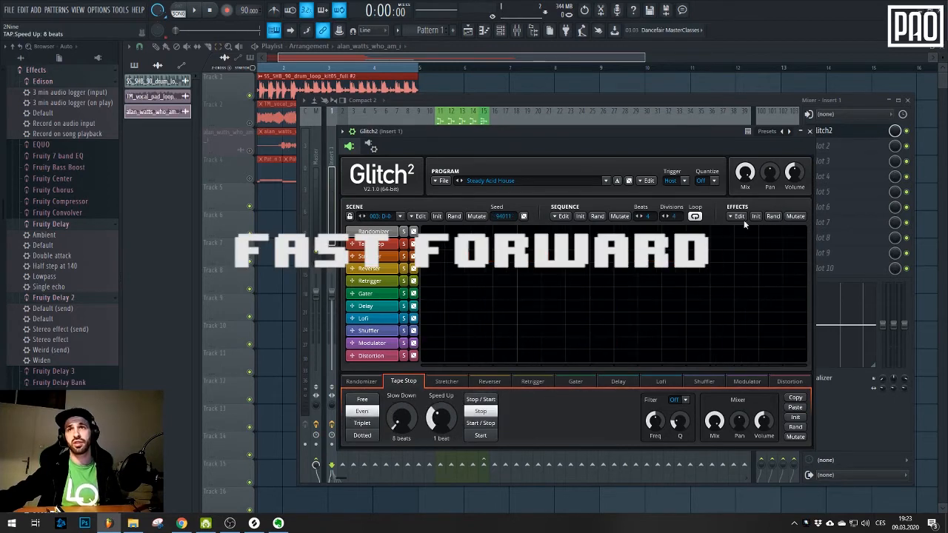
Randomize the effects of scene 003 twice, compare its settings with scene 002 and return to scene 002
click(772, 216)
click(360, 216)
click(364, 217)
click(446, 381)
click(403, 382)
click(772, 217)
click(360, 216)
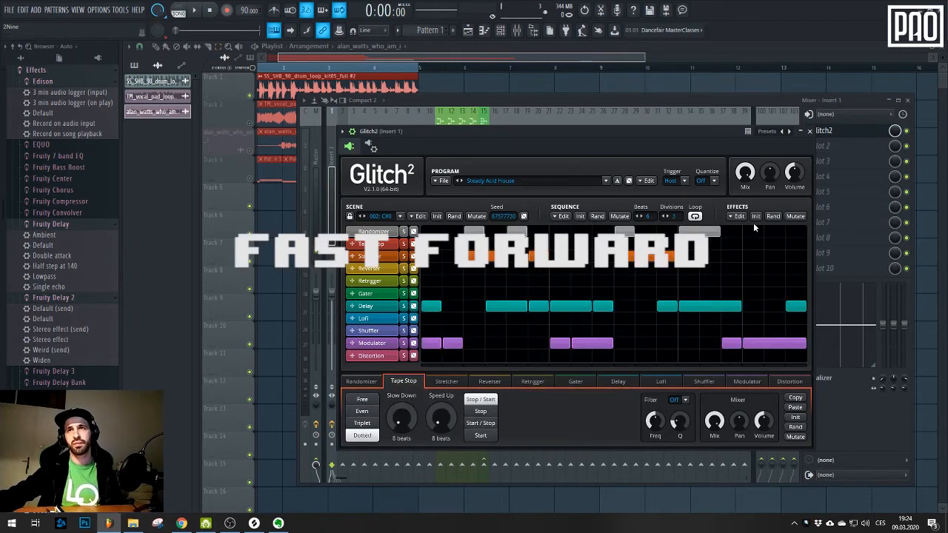
Reset and randomize the settings of all effects in scene 002, and review the edit options for effect parameters
click(772, 217)
click(738, 216)
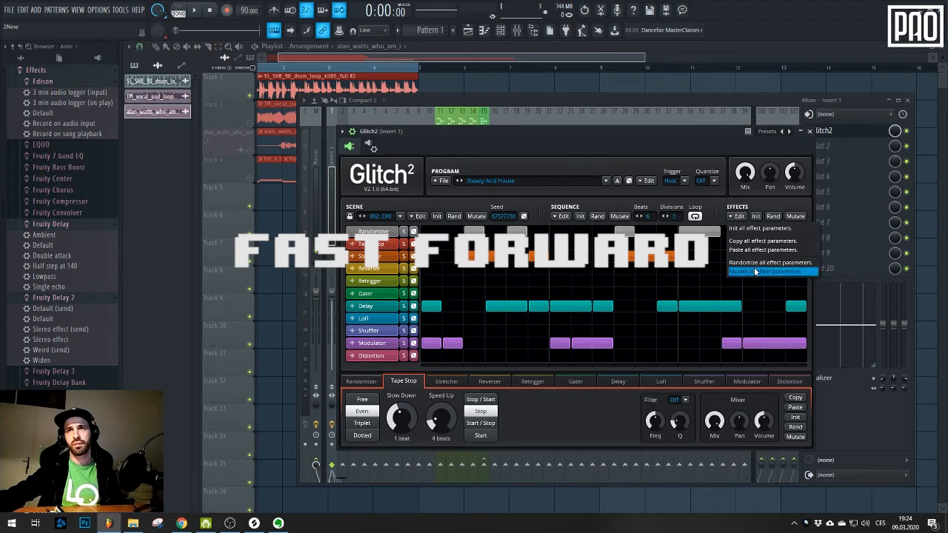
click(755, 272)
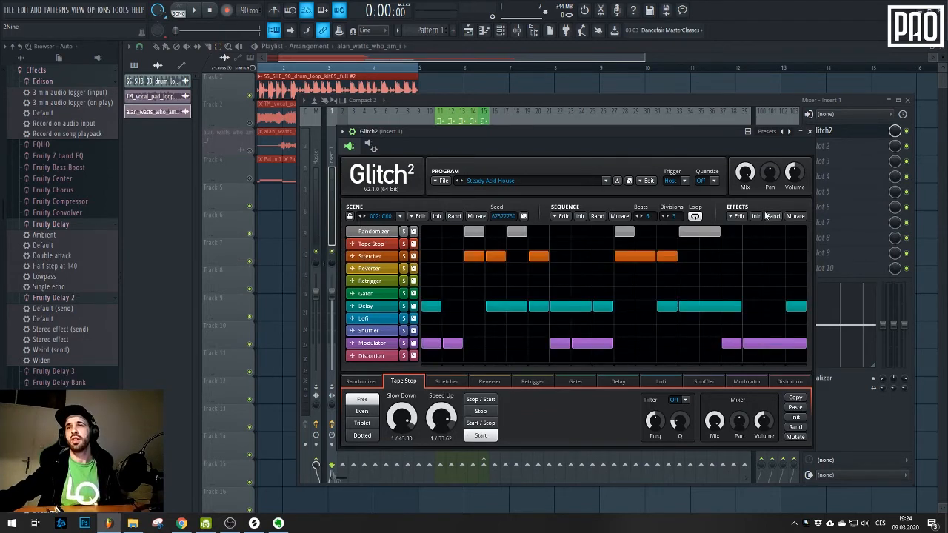
click(739, 216)
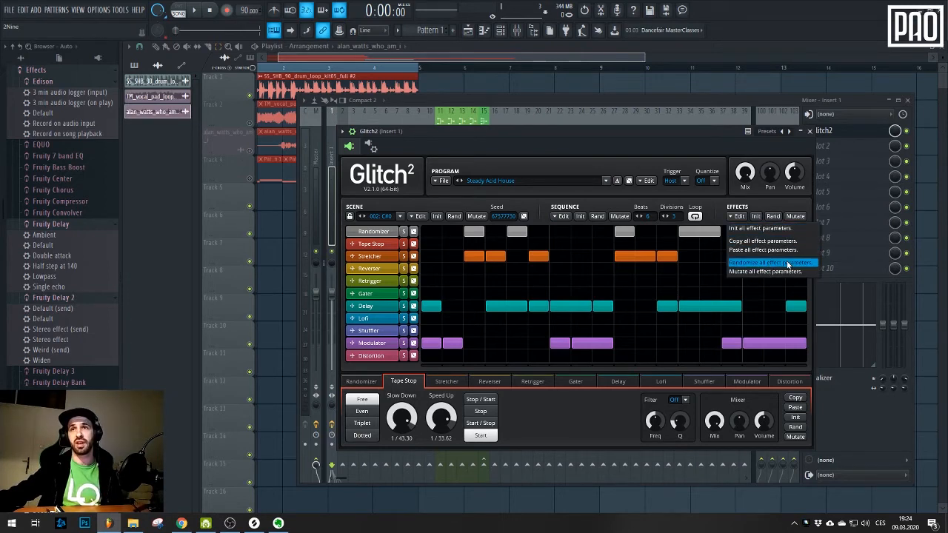
click(721, 209)
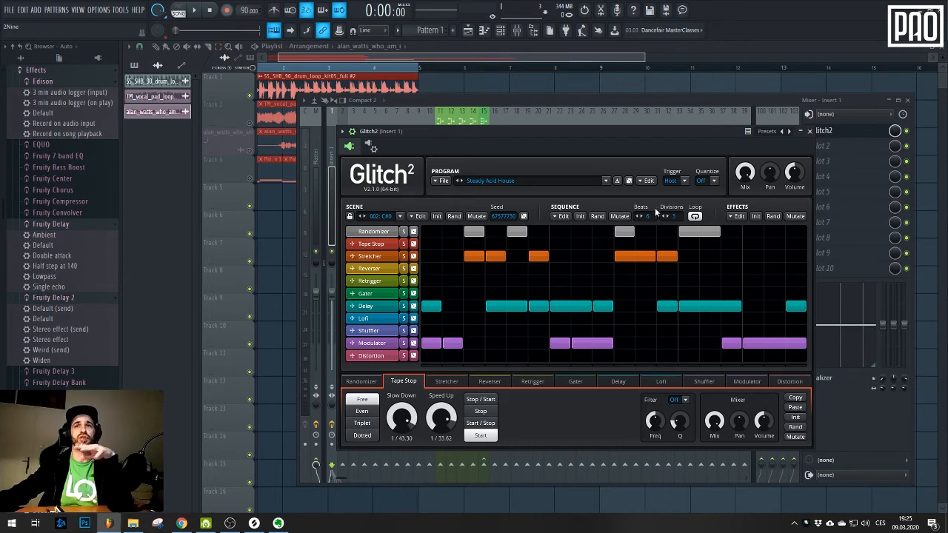
Reinitialize the sequence of scene 002, randomize it, mutate it repeatedly and randomize it again
click(584, 216)
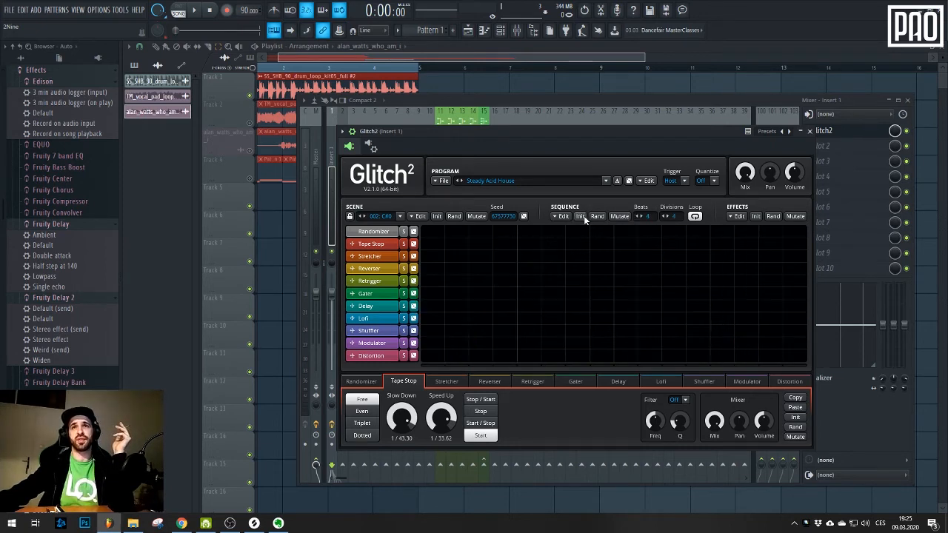
click(596, 216)
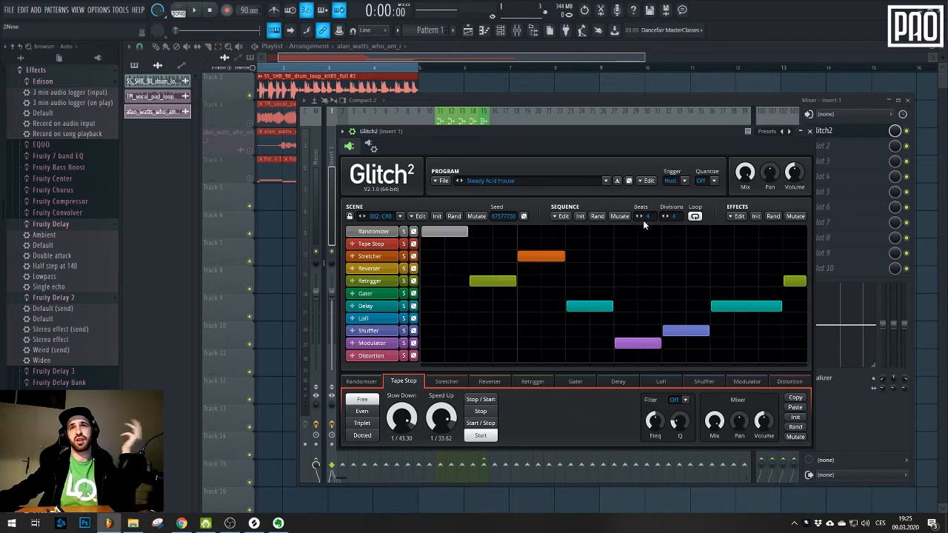
click(628, 216)
click(629, 217)
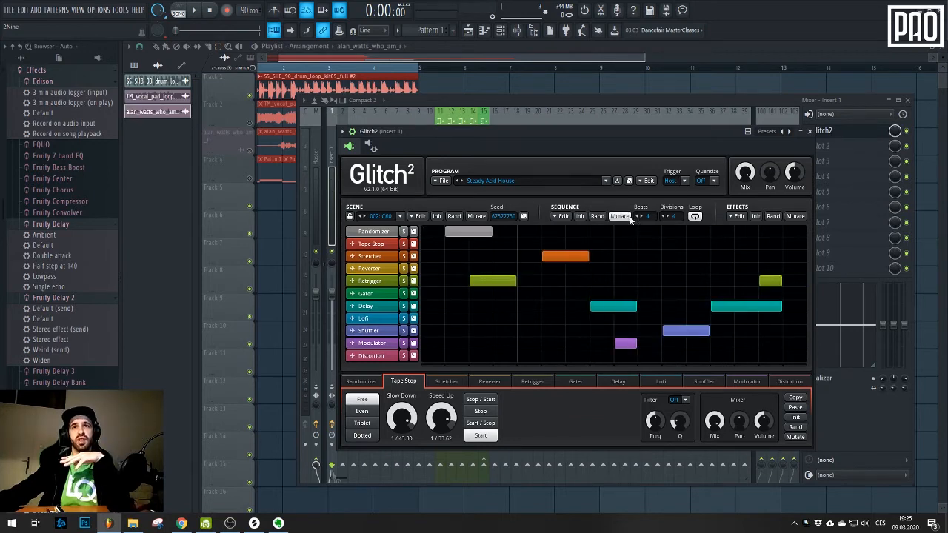
click(629, 215)
click(629, 216)
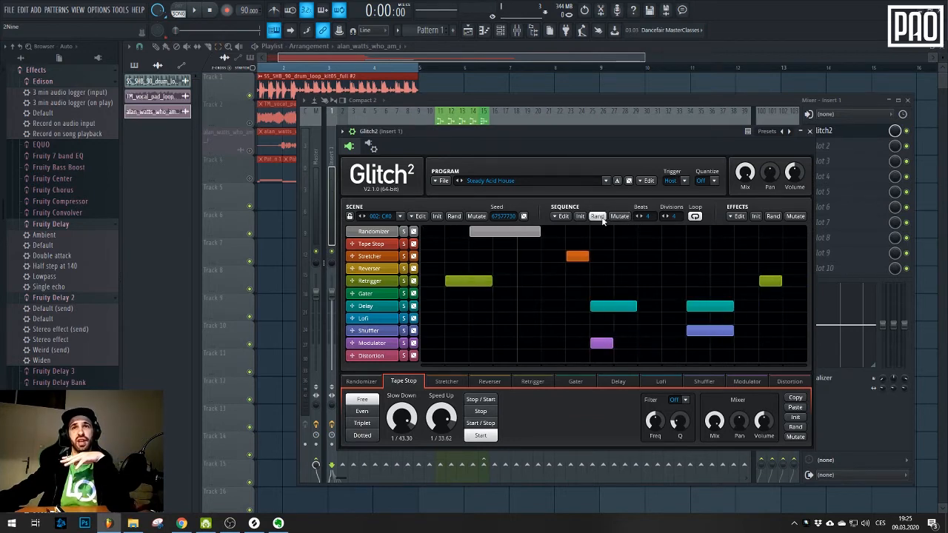
click(600, 215)
Set the sequence length to 8 beats with 8 divisions and try its loop option
drag(647, 218, 647, 189)
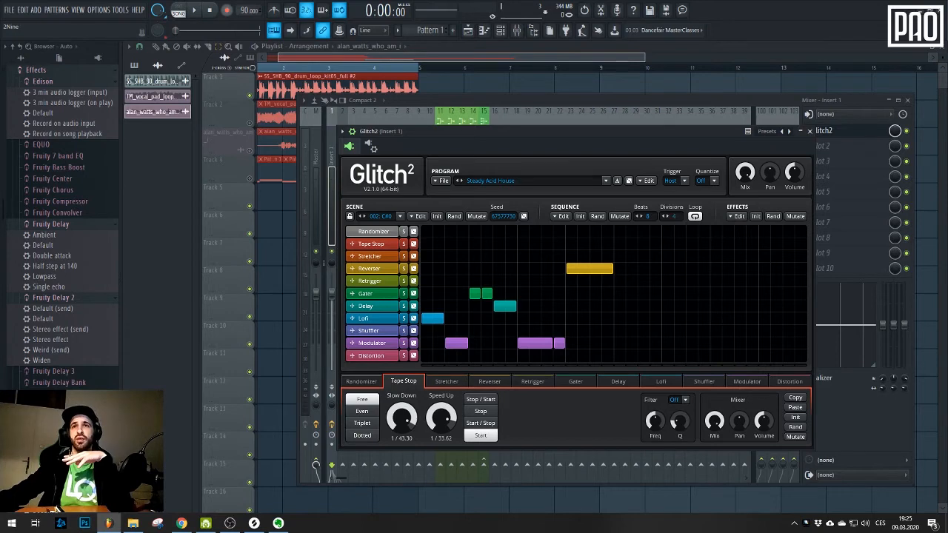
drag(651, 221, 672, 220)
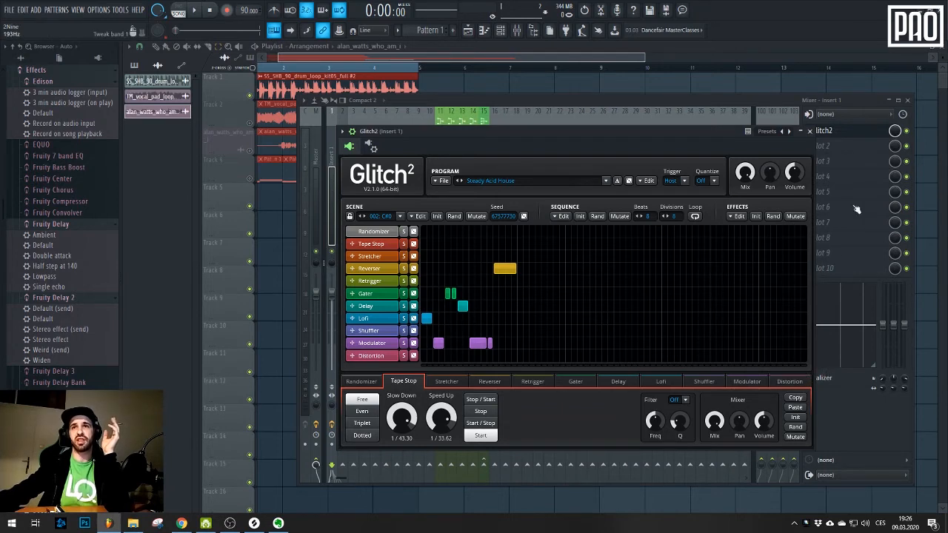
click(694, 215)
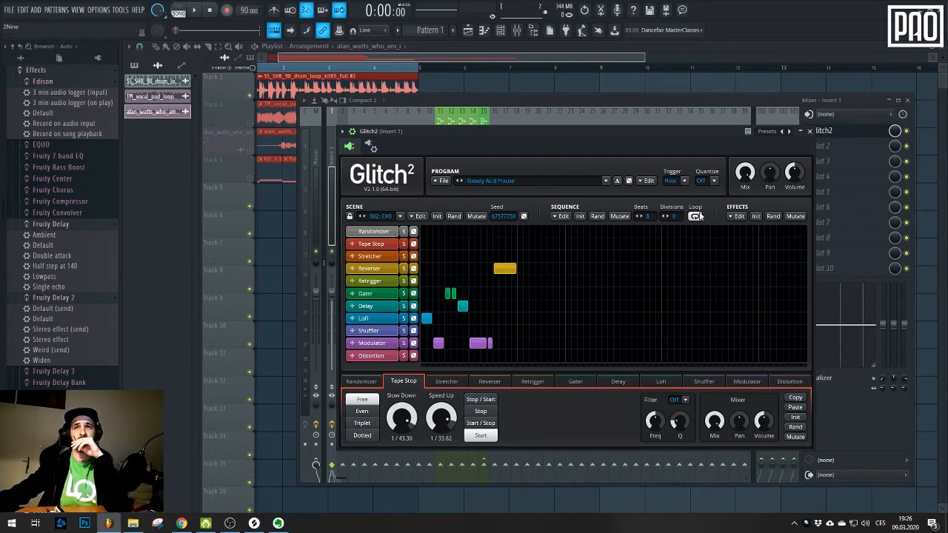
Review the sequence edit options, including copy, paste, mix-paste, randomize, mirror and flip
click(565, 217)
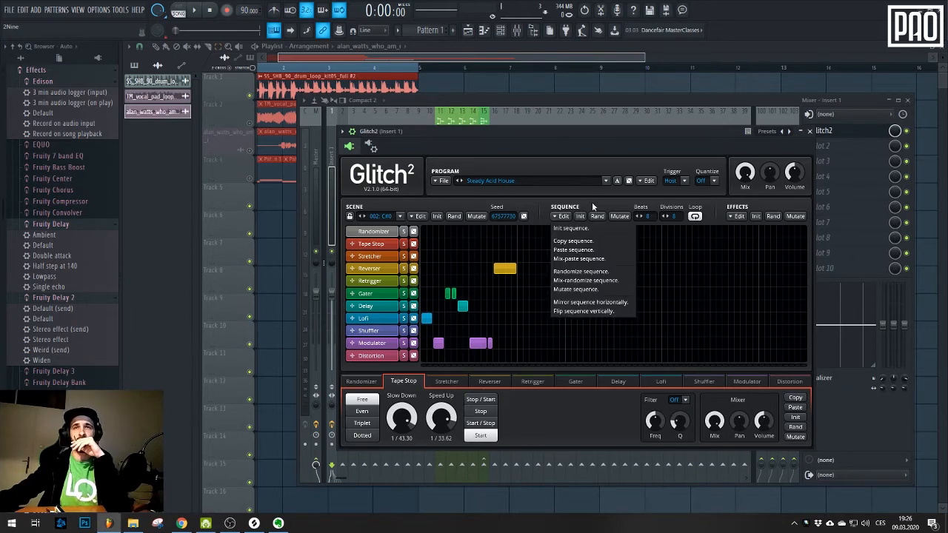
click(570, 214)
click(564, 216)
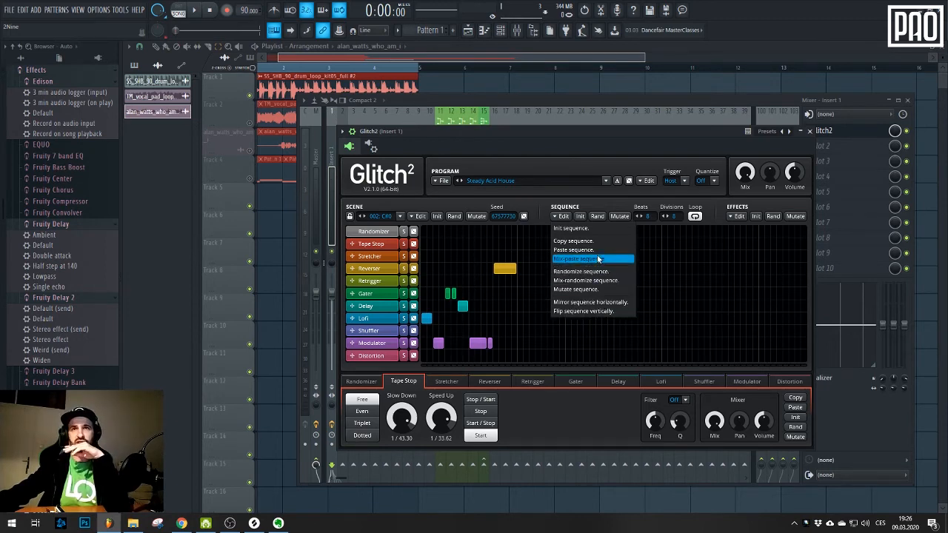
click(594, 201)
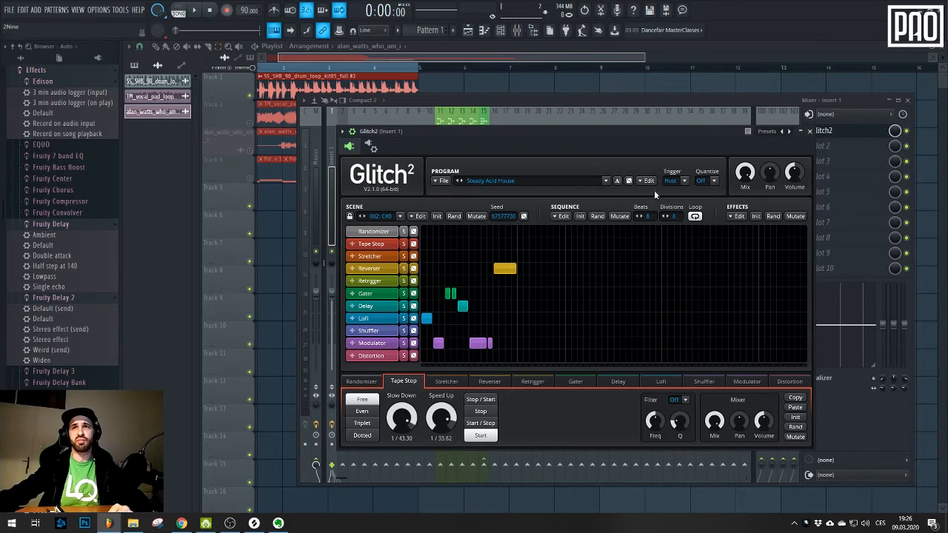
Reinitialize scene 002 and review the copy, paste, randomize and mutate options for scenes
click(457, 216)
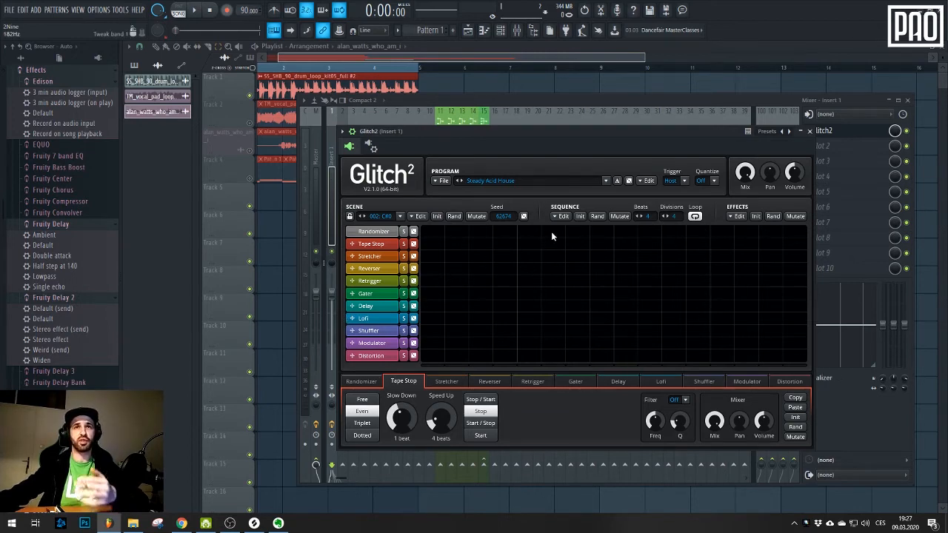
click(416, 217)
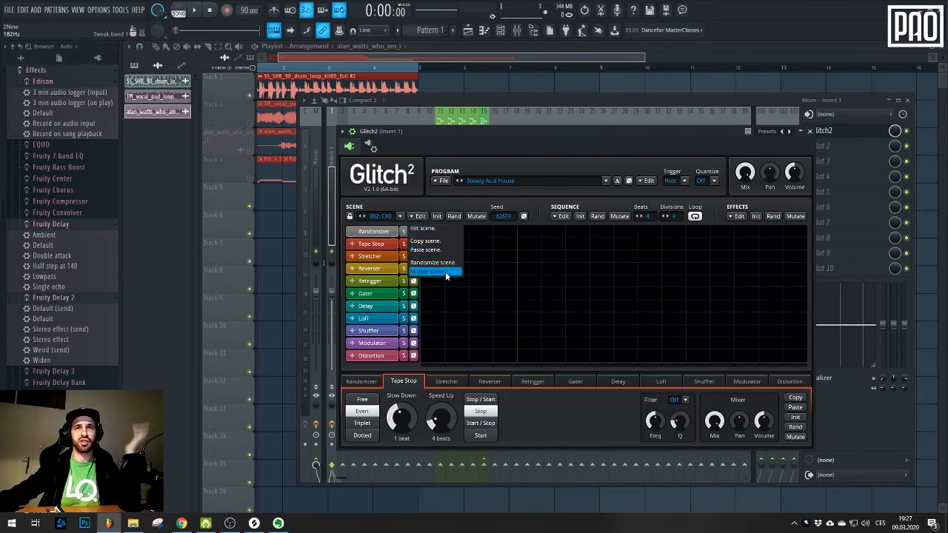
click(595, 172)
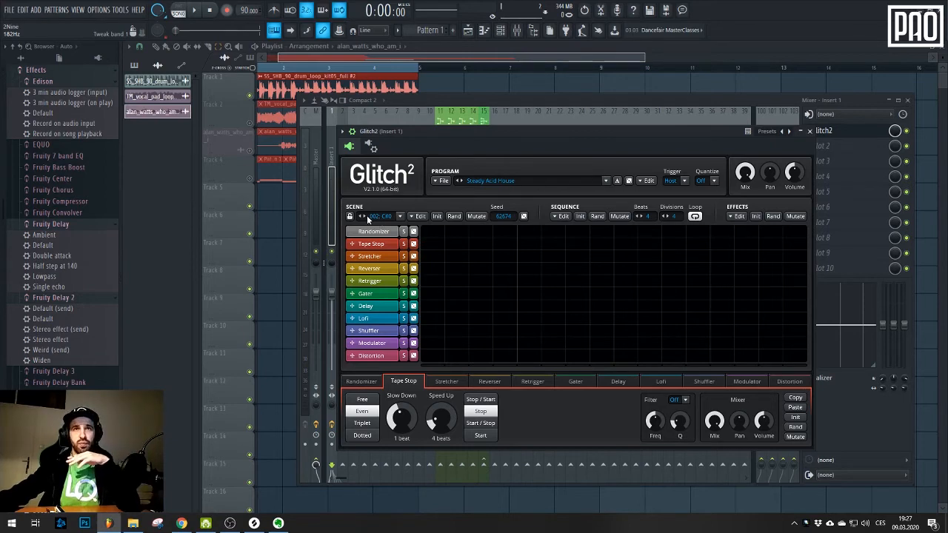
Browse back and forth through the scenes from 001 to 005 and return to scene 001: C-0
click(363, 217)
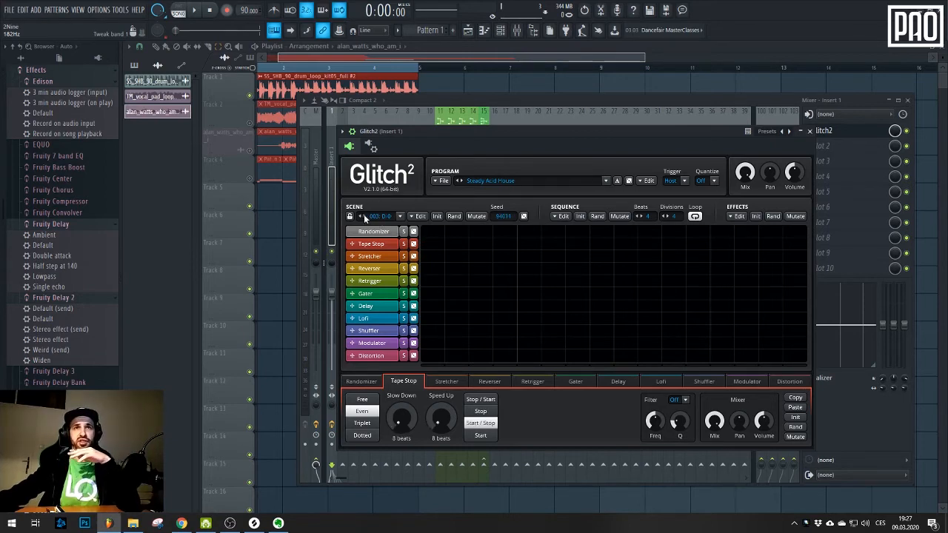
click(360, 217)
click(360, 217)
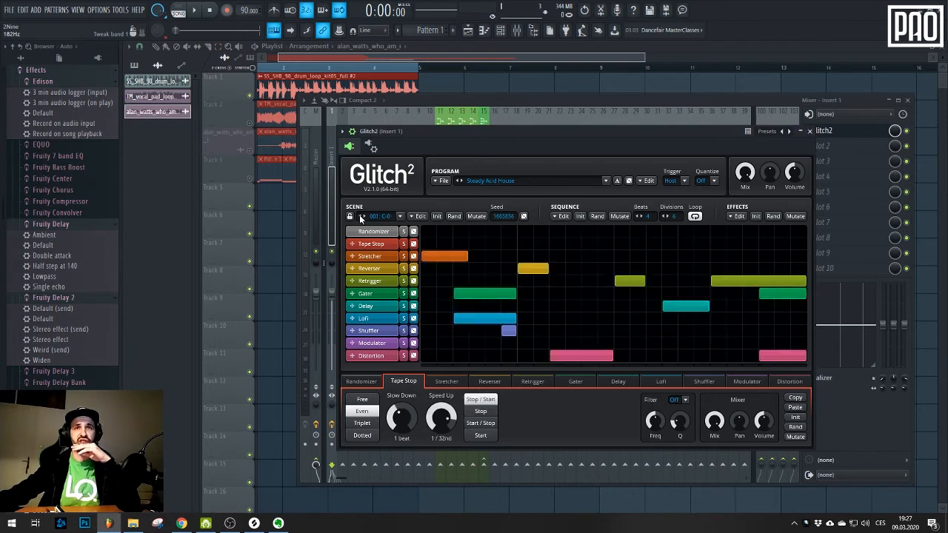
click(366, 217)
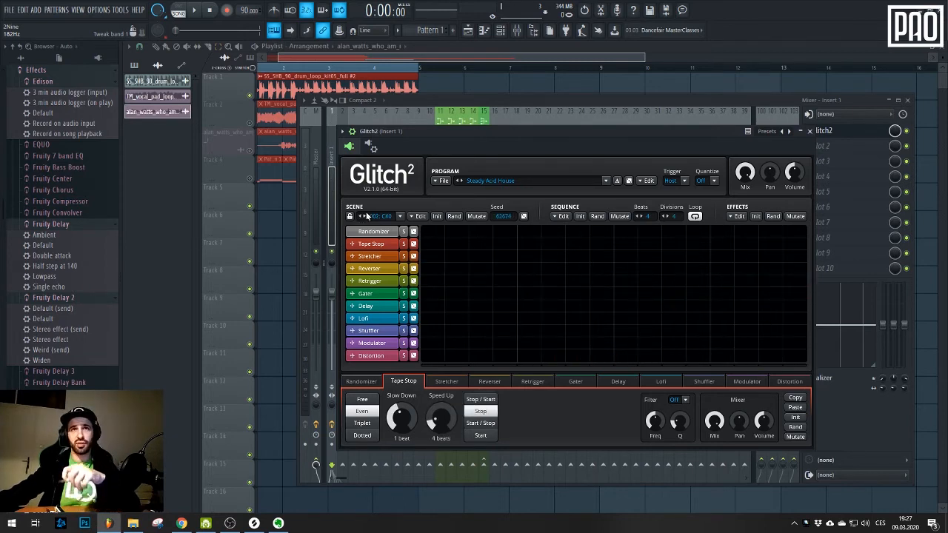
click(363, 217)
click(363, 217)
click(362, 217)
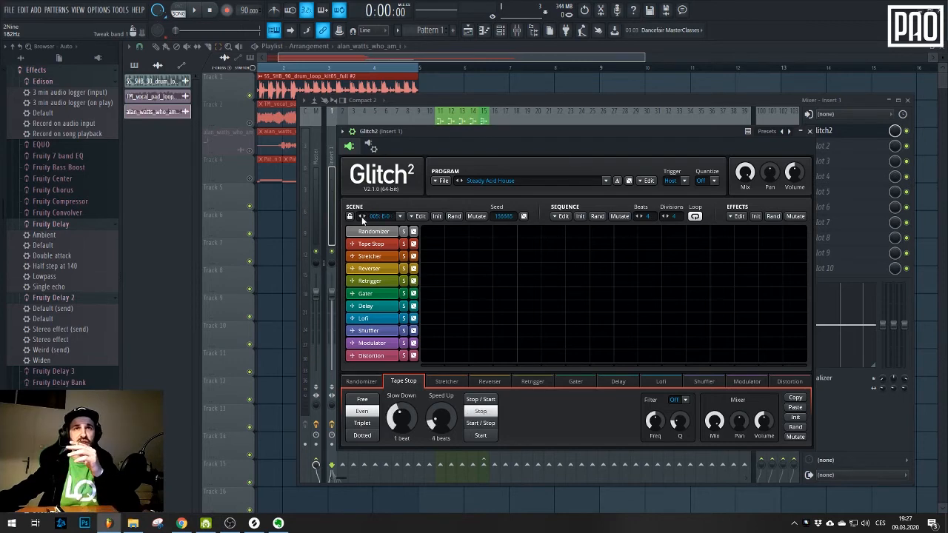
click(361, 217)
click(361, 217)
click(361, 217)
click(361, 217)
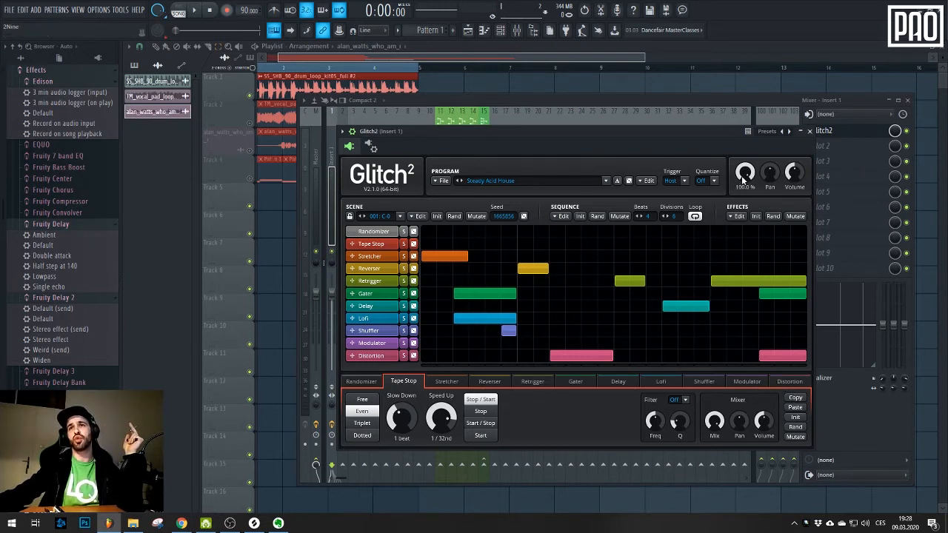
Review the list of available programs and the options for loading and saving programs and banks
click(488, 180)
click(520, 176)
click(495, 182)
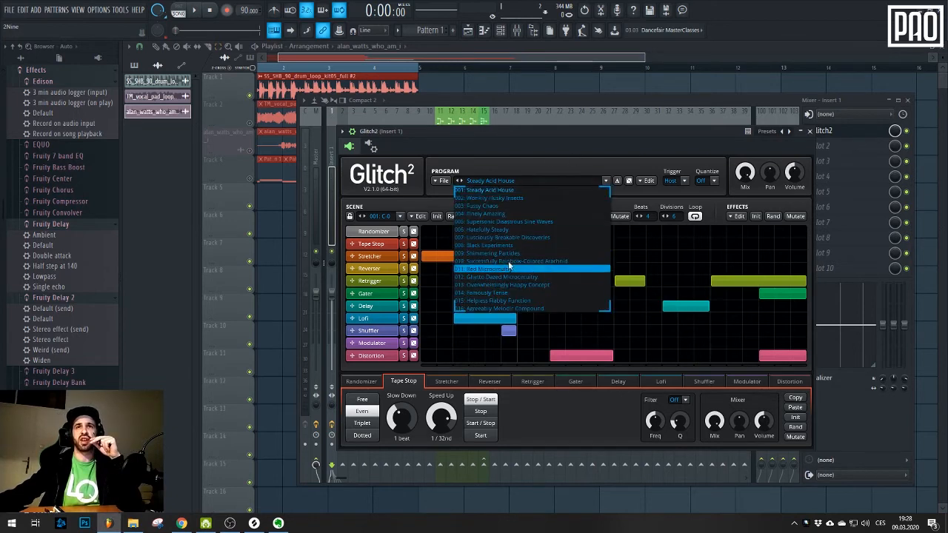
click(540, 160)
click(435, 182)
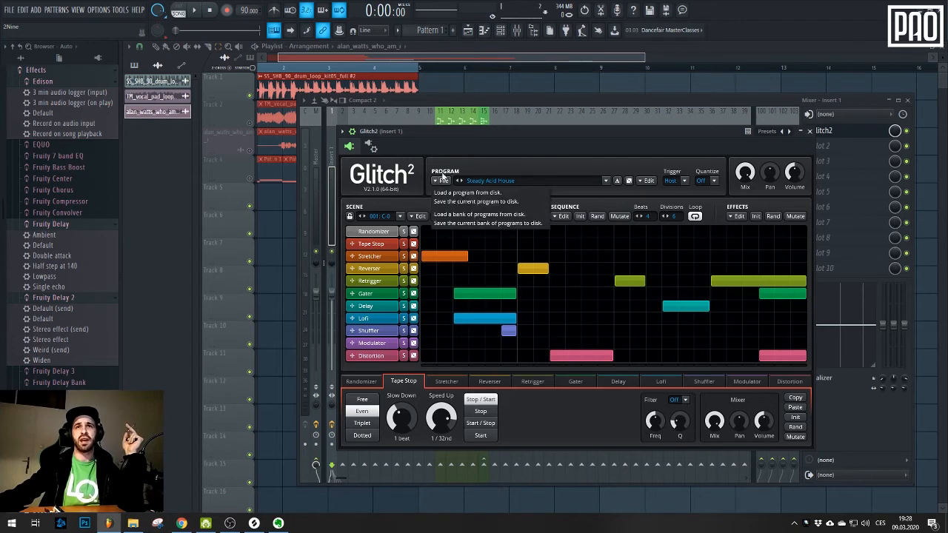
click(511, 164)
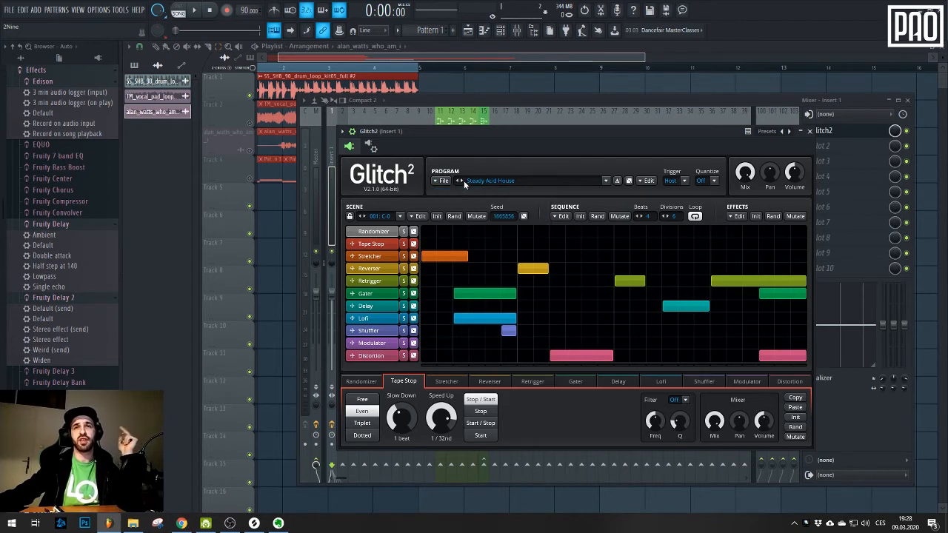
click(605, 180)
click(634, 180)
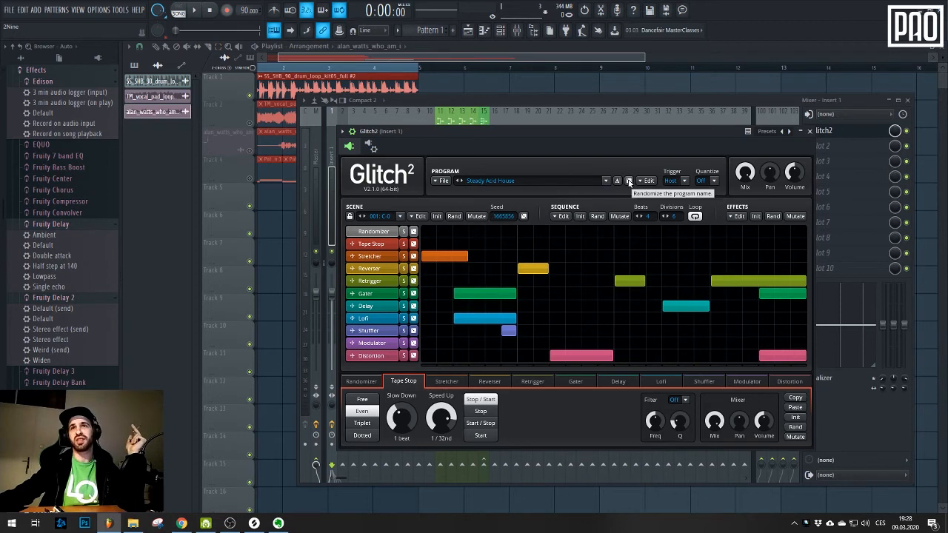
Randomize the program name four times and review the program edit options
click(628, 181)
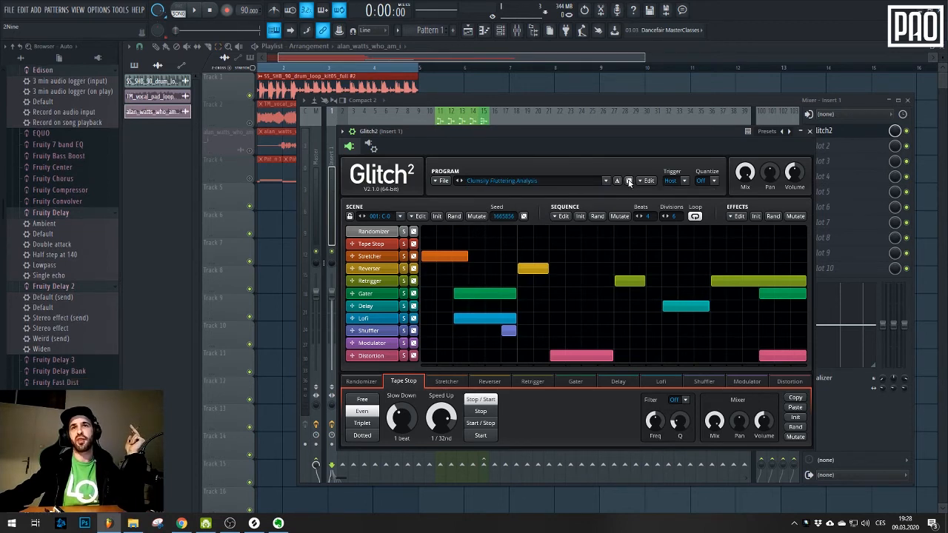
click(628, 181)
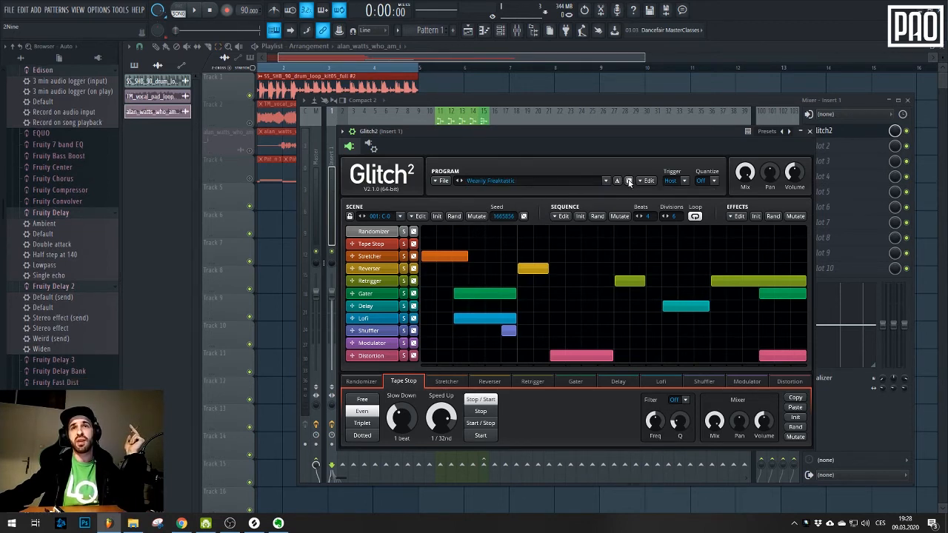
click(629, 181)
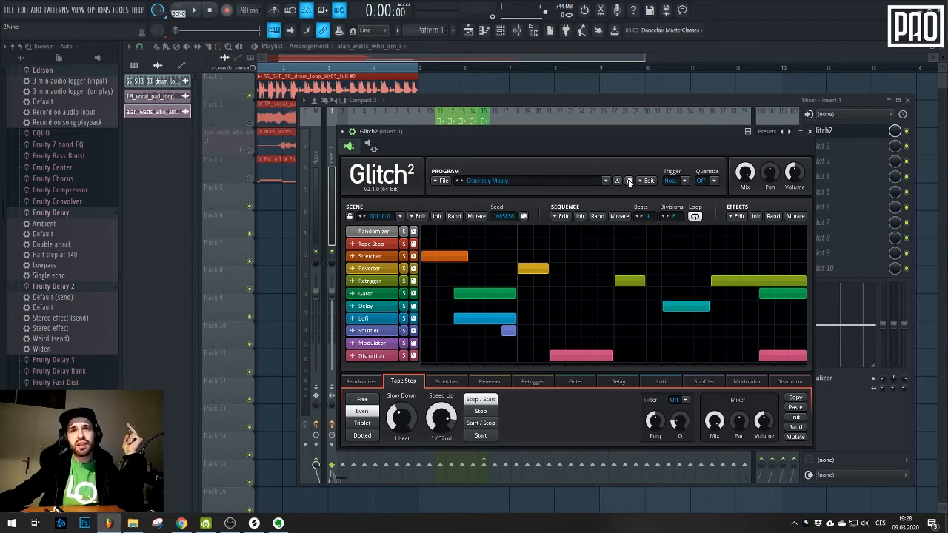
click(628, 182)
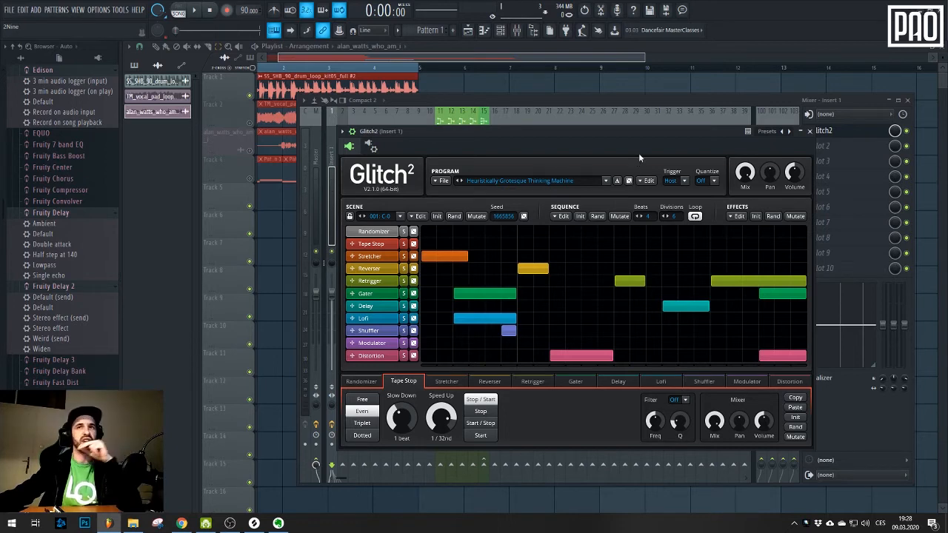
click(647, 181)
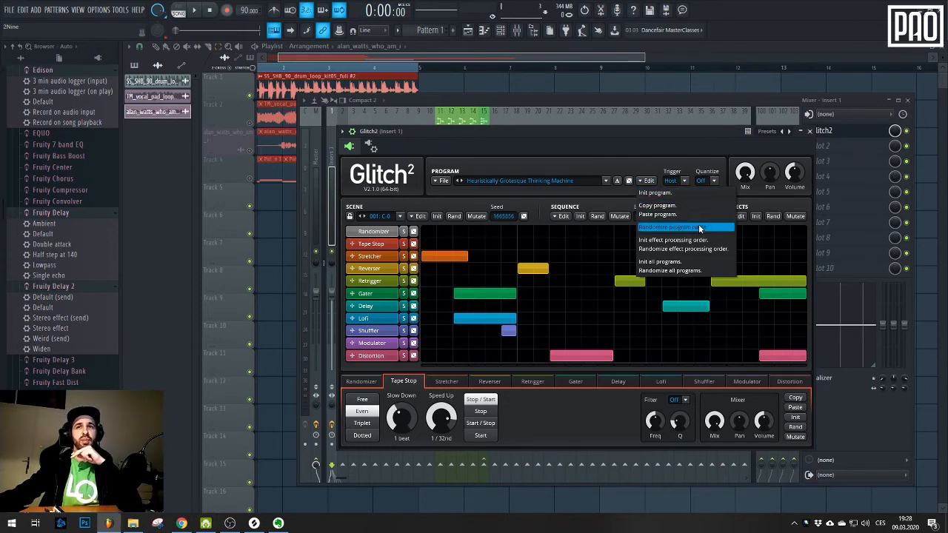
click(631, 157)
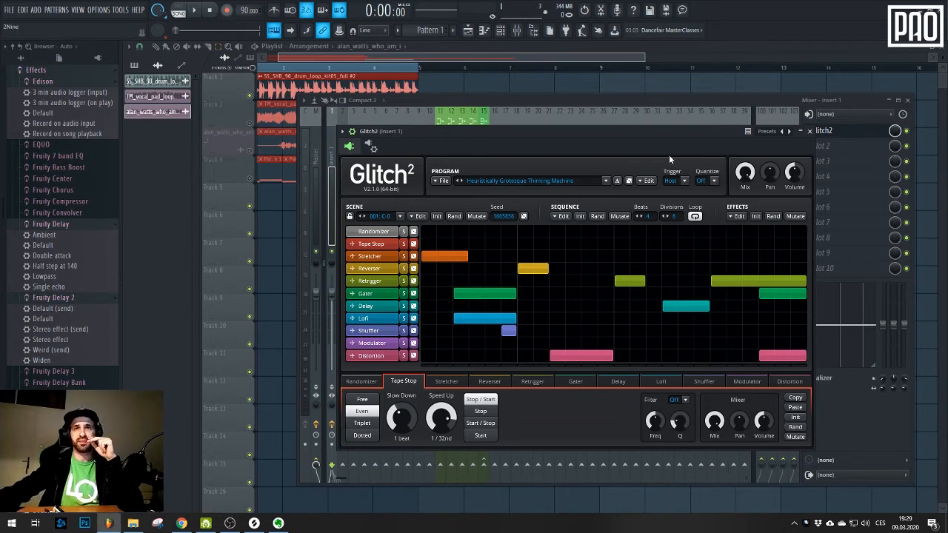
Check the program's trigger setting and briefly play the drum loop with scene 001, stopping playback again
click(670, 177)
click(669, 178)
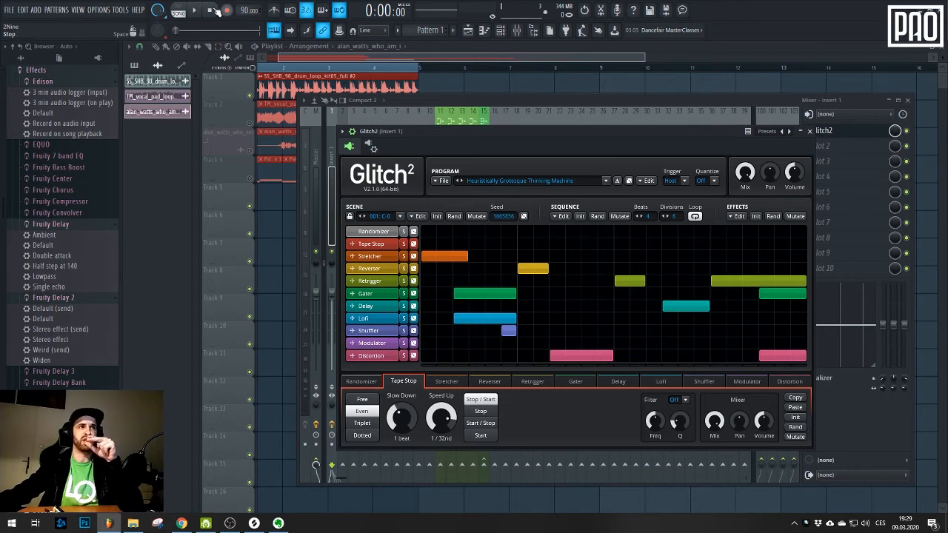
key(space)
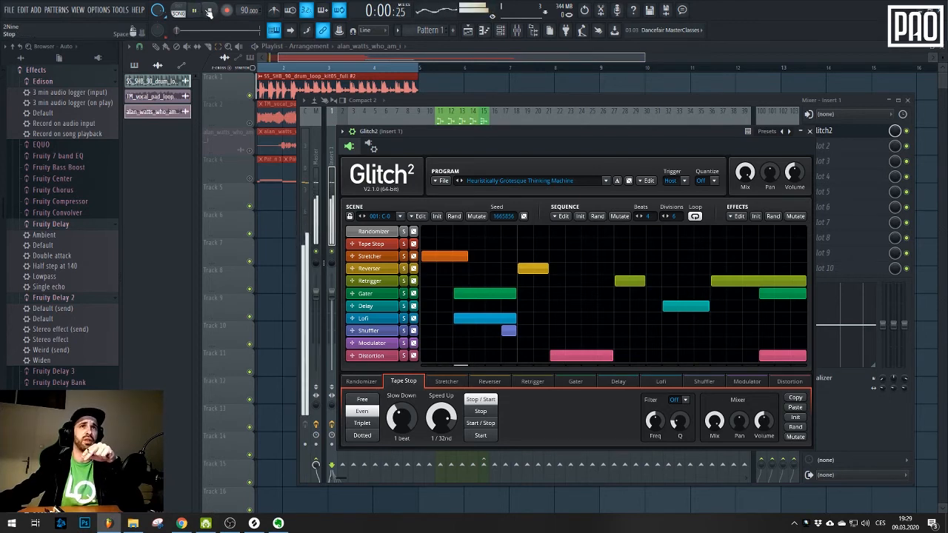
click(210, 12)
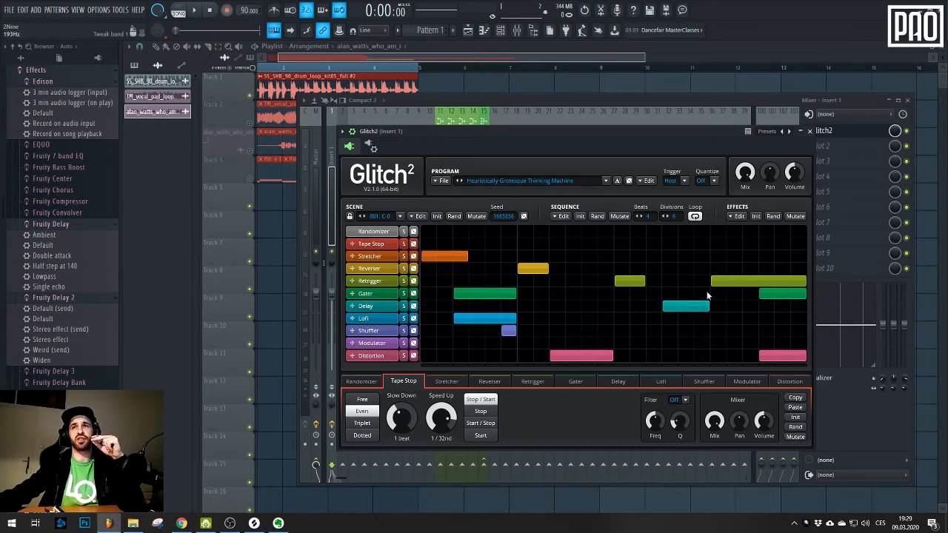
Set the Glitch2 program's trigger to Gate and look at the plugin's wrapper settings
click(671, 180)
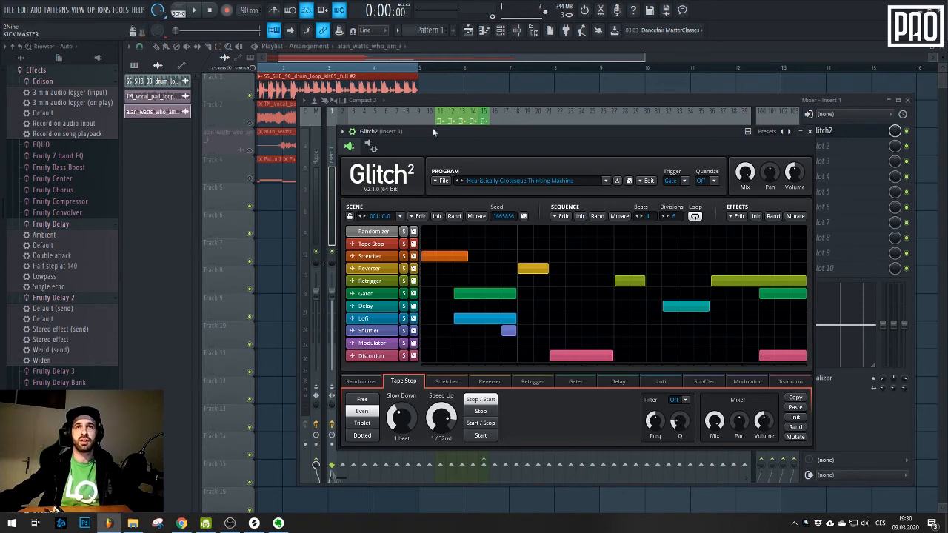
click(372, 146)
click(372, 146)
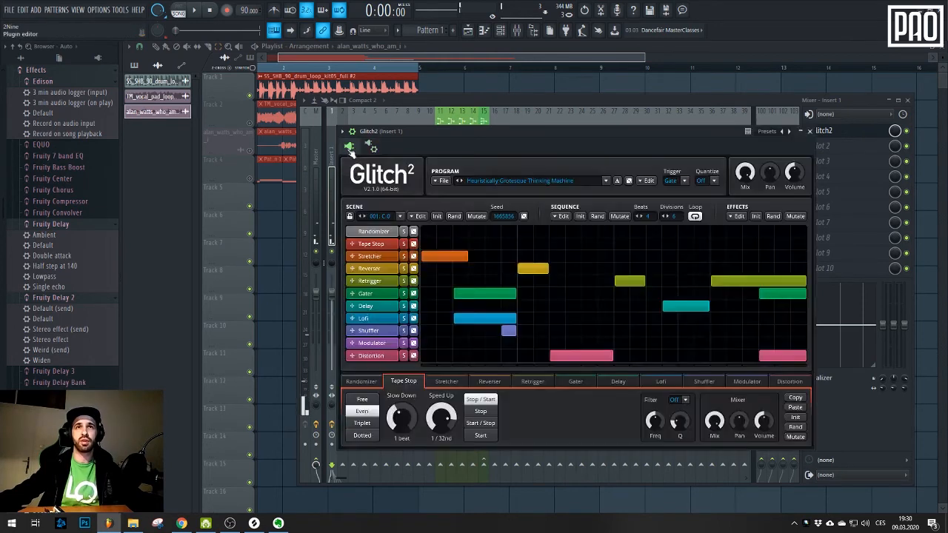
Show the Unsorted channels in the channel rack, check the MIDI Out channel's port, and return to Glitch2
click(467, 30)
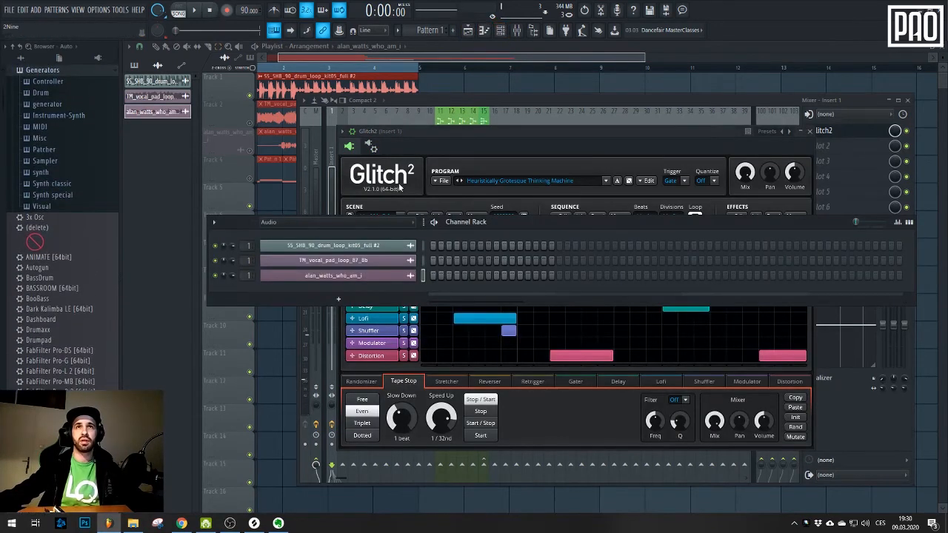
click(402, 226)
click(314, 263)
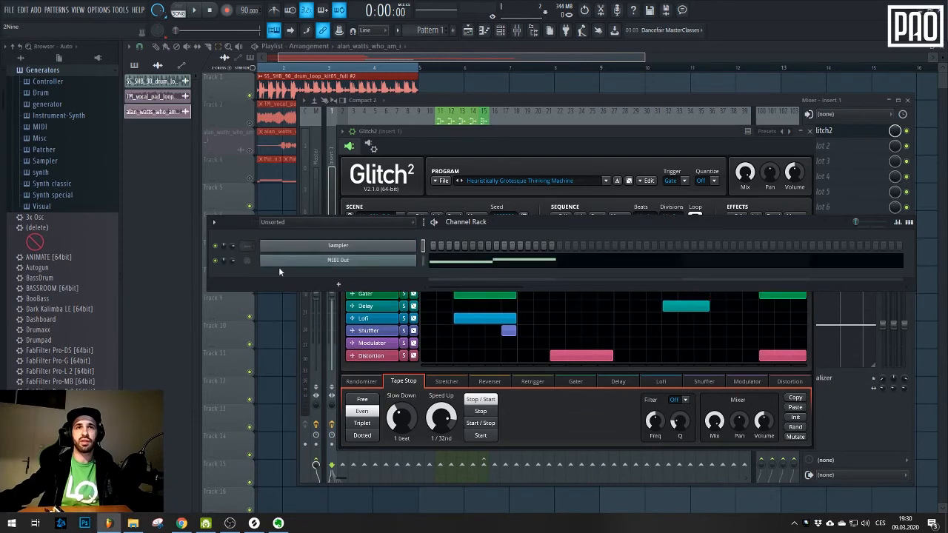
click(316, 265)
click(501, 31)
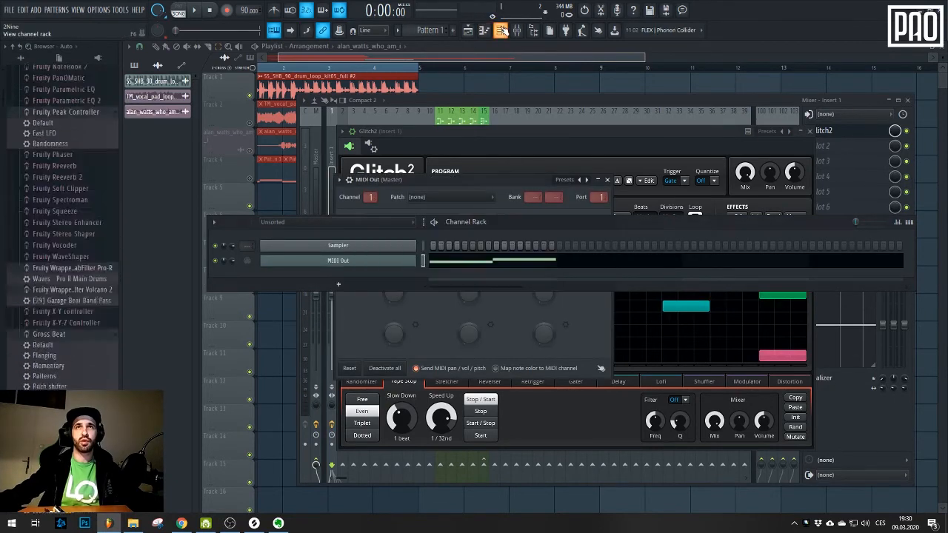
click(540, 418)
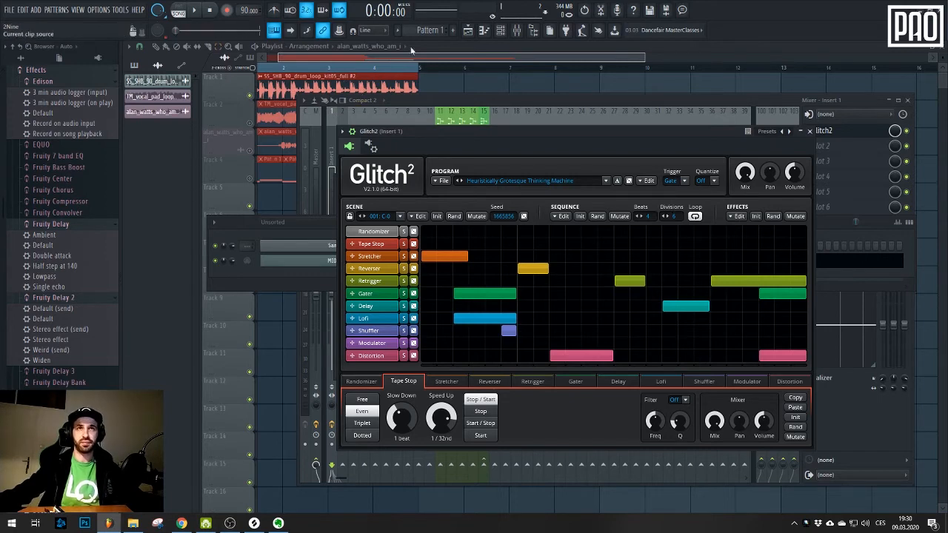
Play the drum loop with the trigger in Gate mode, then stop playback
key(space)
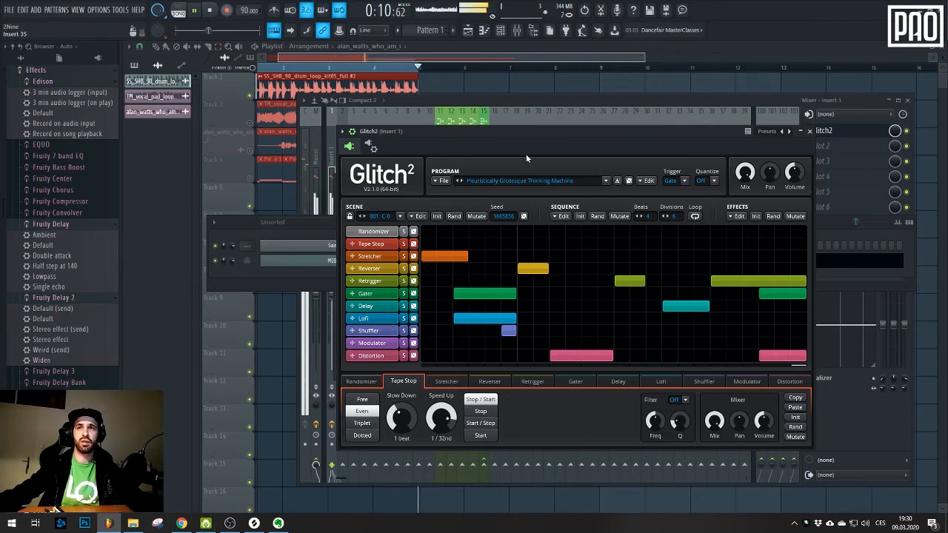
click(213, 11)
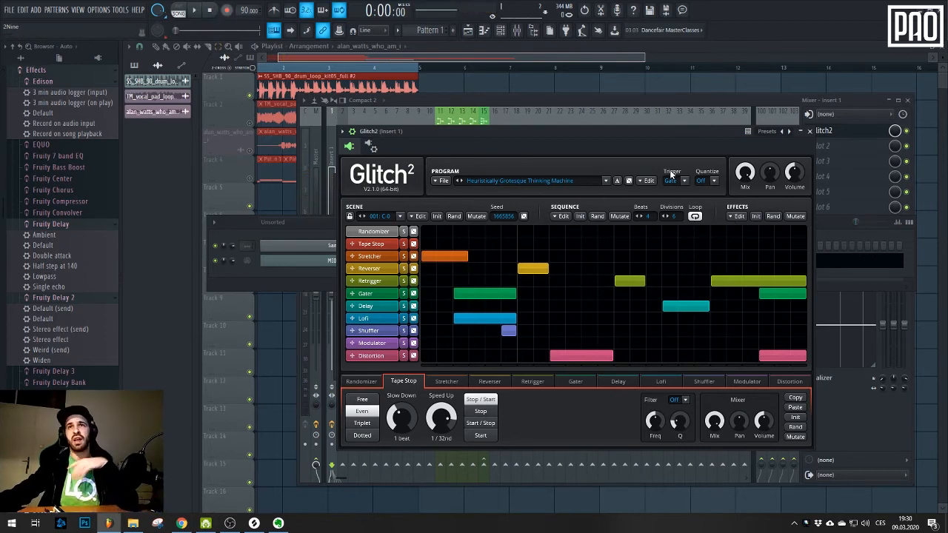
Switch the program's trigger between the Host, Gate and Latch modes, ending on Host
mouse_move(671, 175)
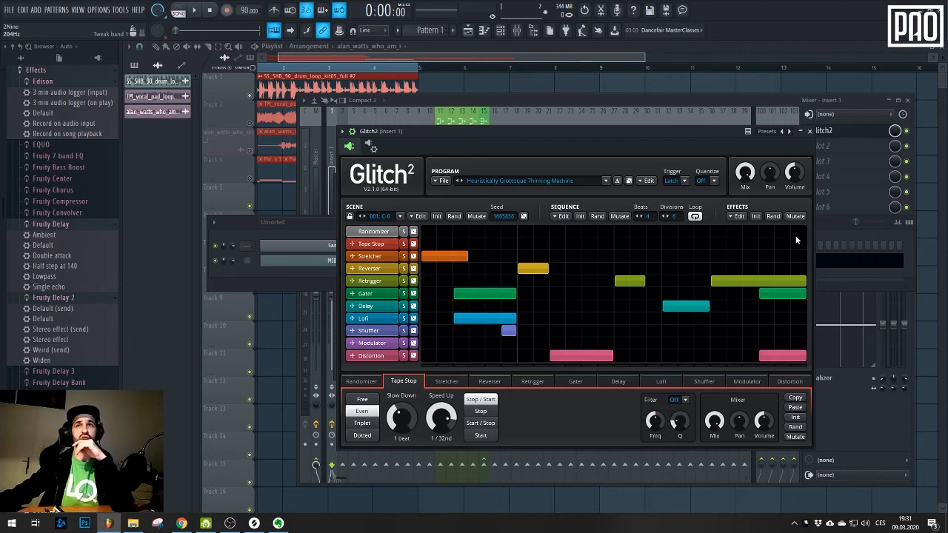
click(671, 182)
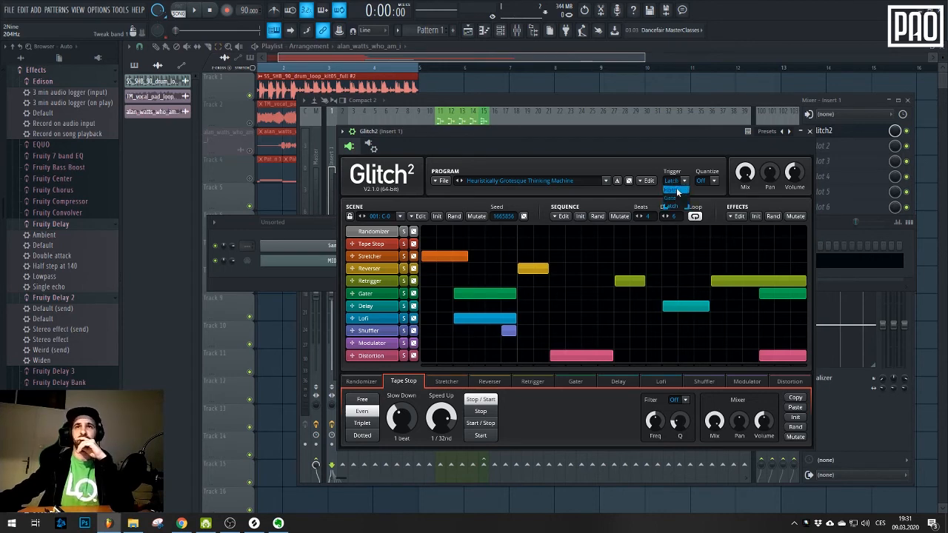
click(676, 192)
mouse_move(751, 168)
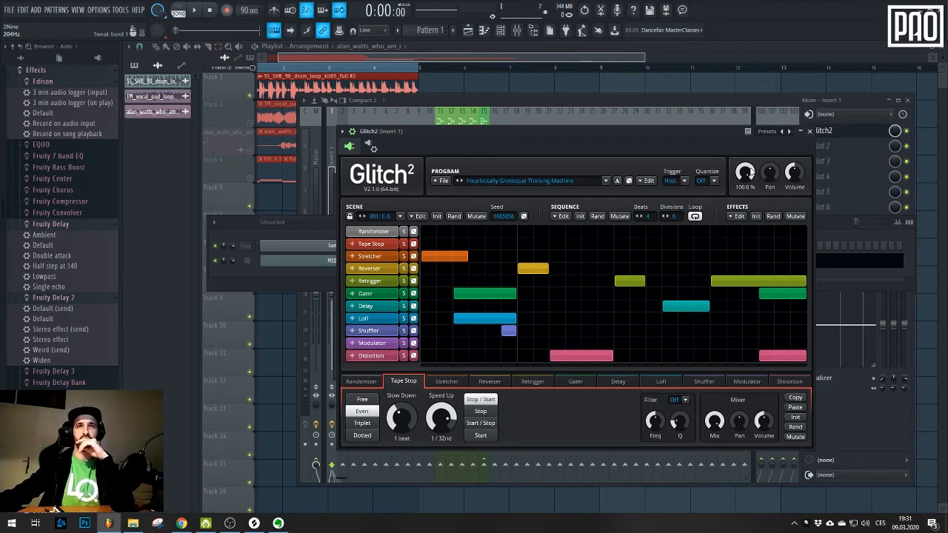
click(671, 181)
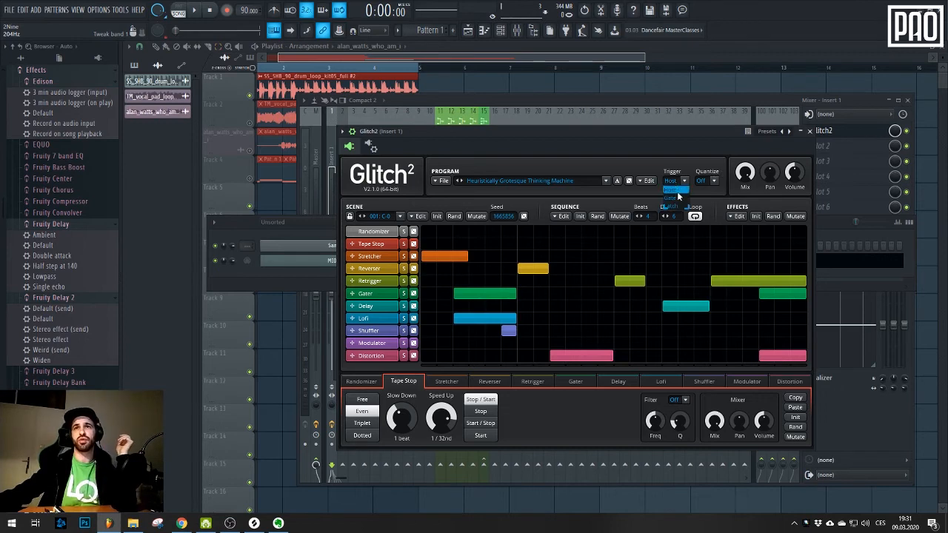
click(677, 196)
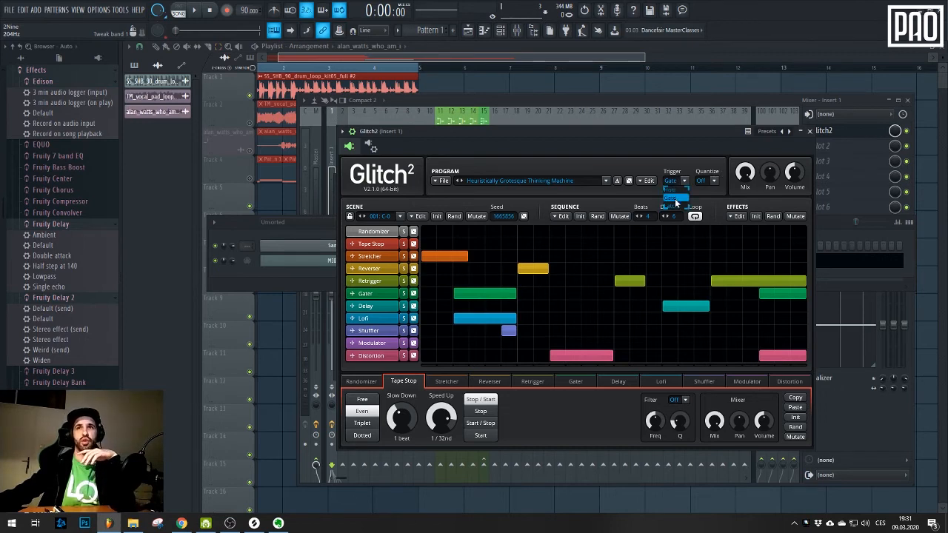
click(676, 205)
click(680, 182)
click(675, 190)
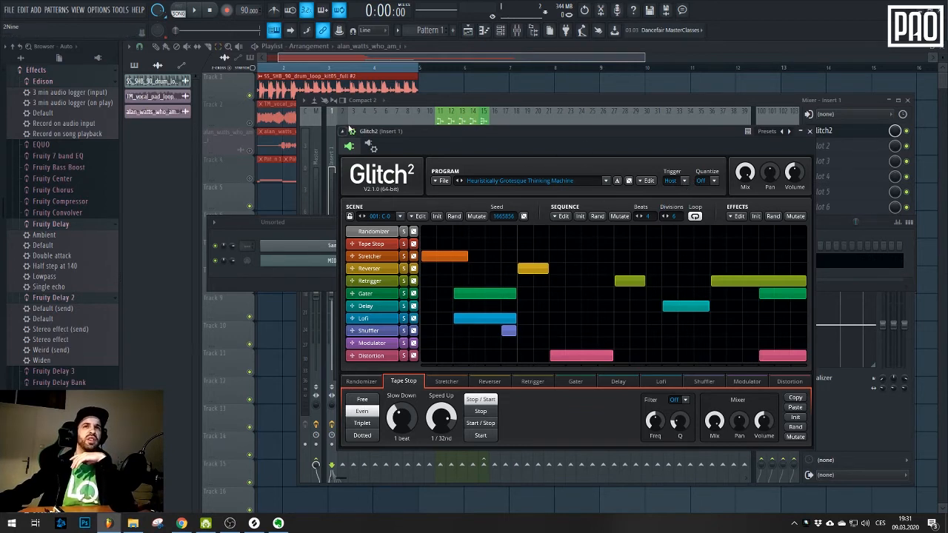
click(683, 181)
click(677, 197)
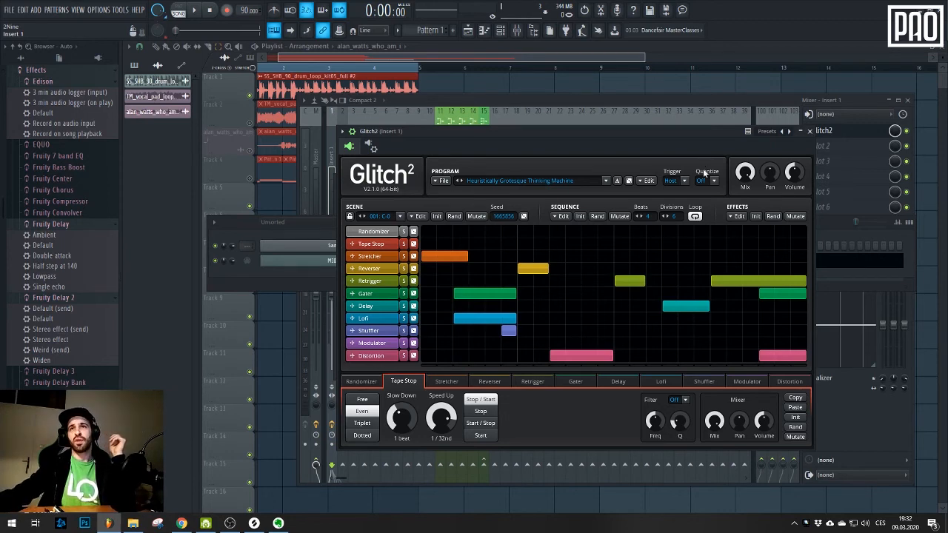
Review the Quantize options for the program and leave it at Off
click(711, 181)
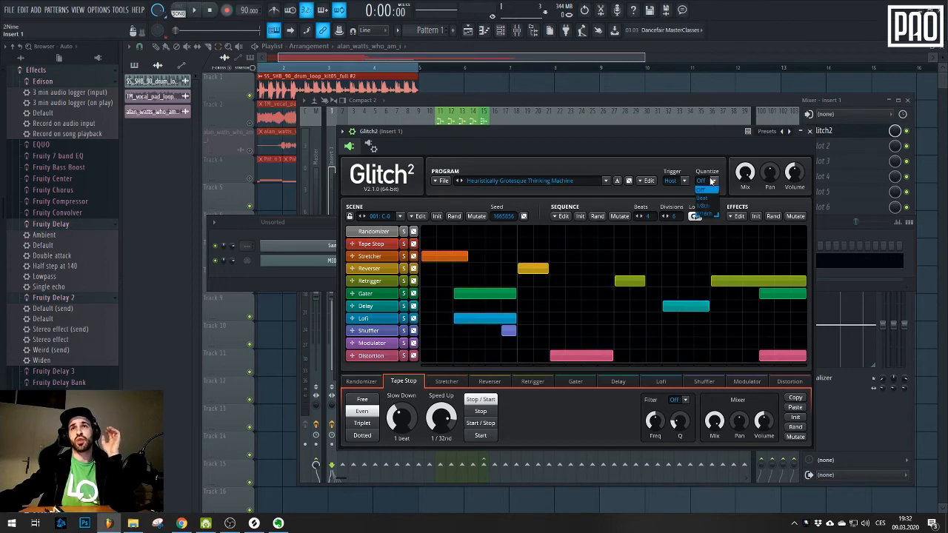
click(718, 166)
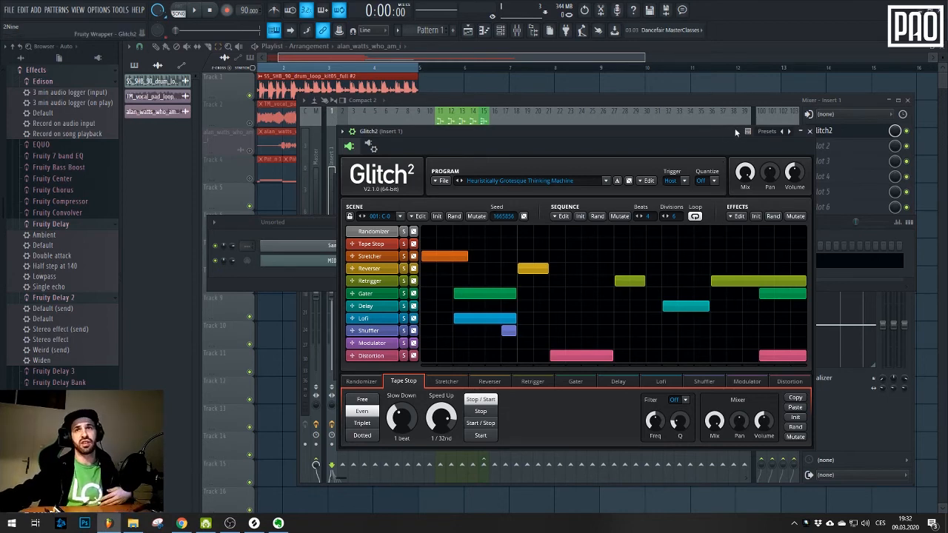
click(705, 181)
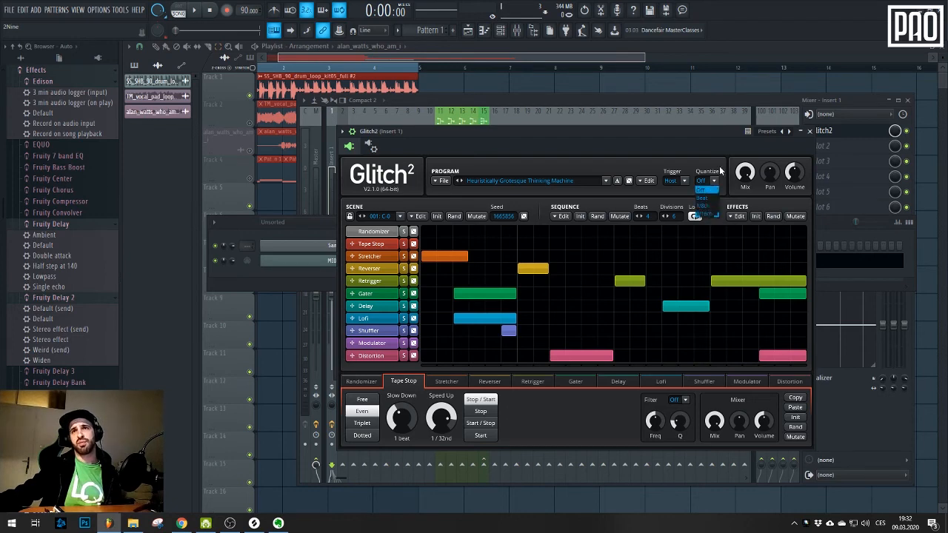
click(713, 214)
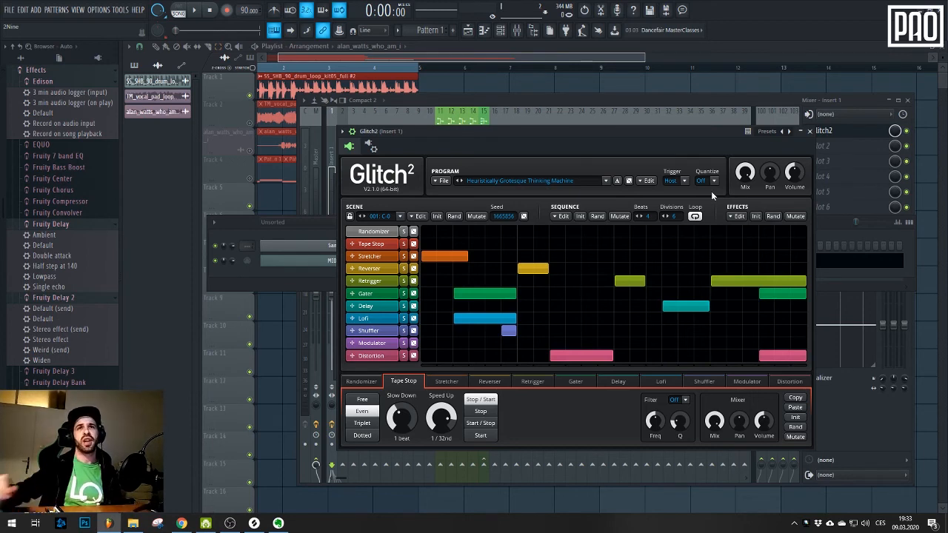
Load the program file Wrongful Craptastic Bubbling.g2prg from the Dokumenty folder
click(443, 181)
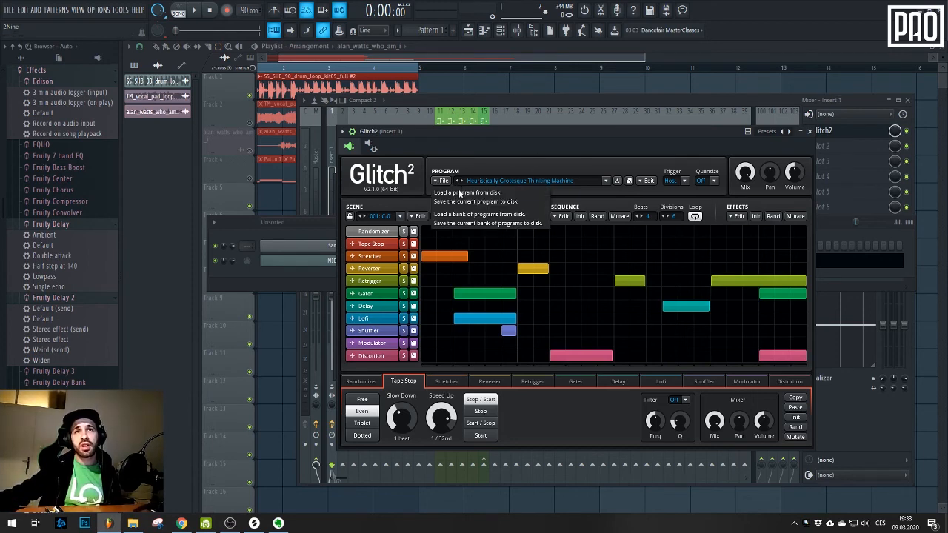
click(459, 193)
scroll(324, 180, down, 5)
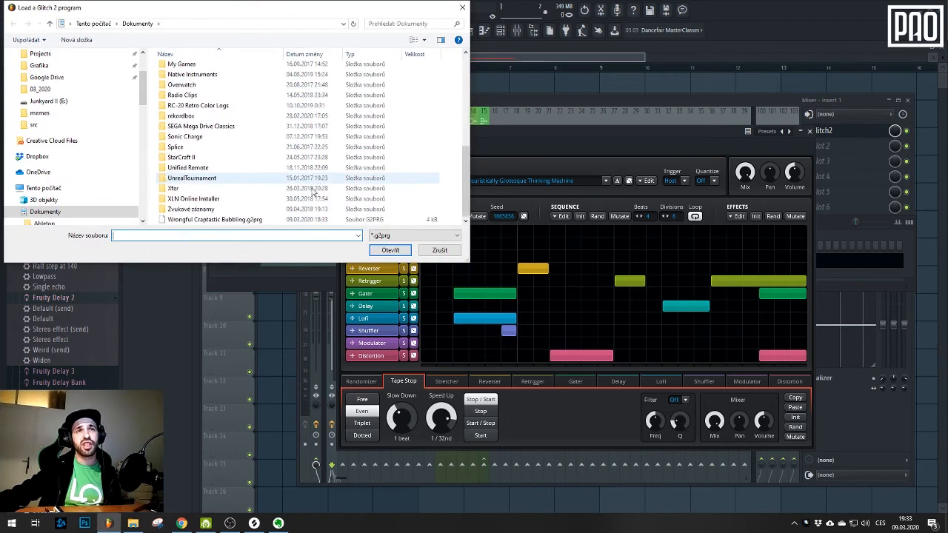
double_click(256, 220)
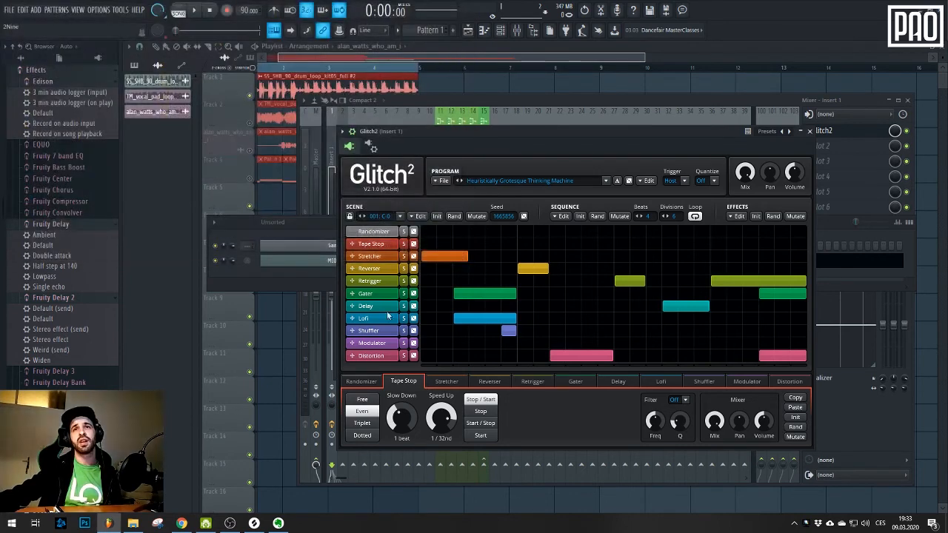
Bring back the mixer and reopen Glitch2 on Insert 1 to check the loaded program
drag(362, 56, 312, 57)
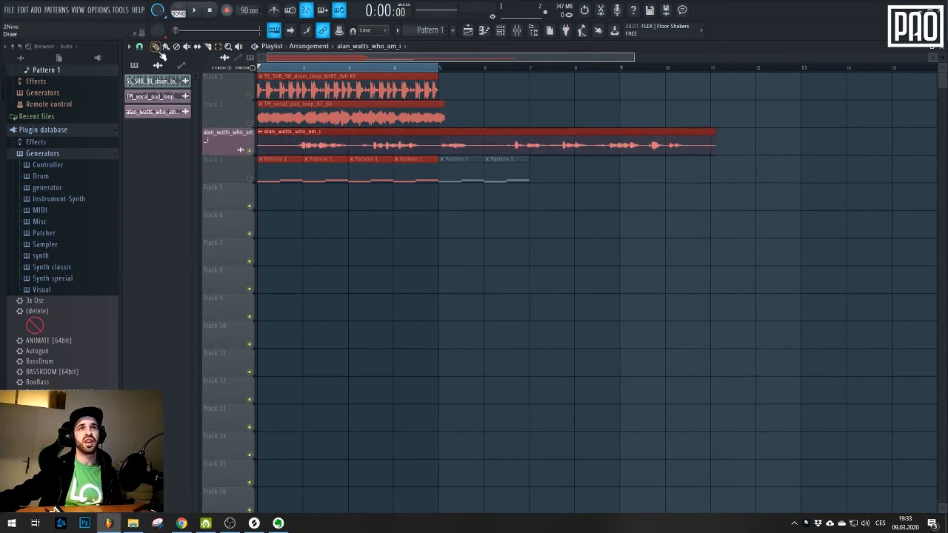
click(501, 29)
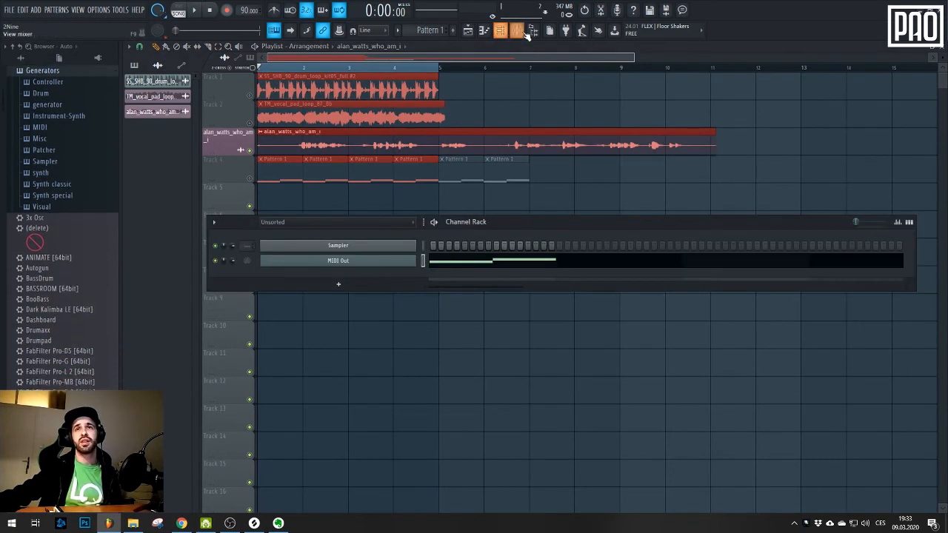
click(516, 30)
click(841, 130)
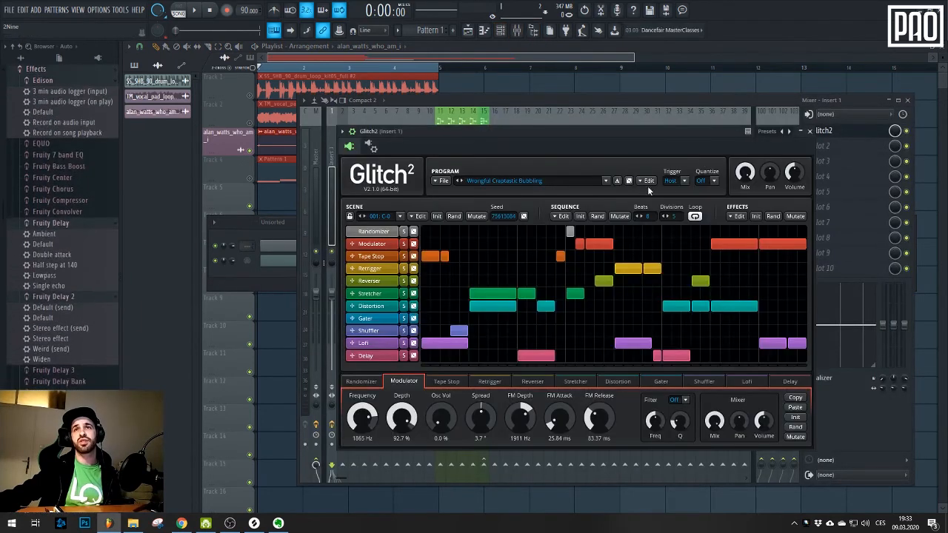
Close all open windows over the playlist and briefly play the arrangement, stopping it again
key(F12)
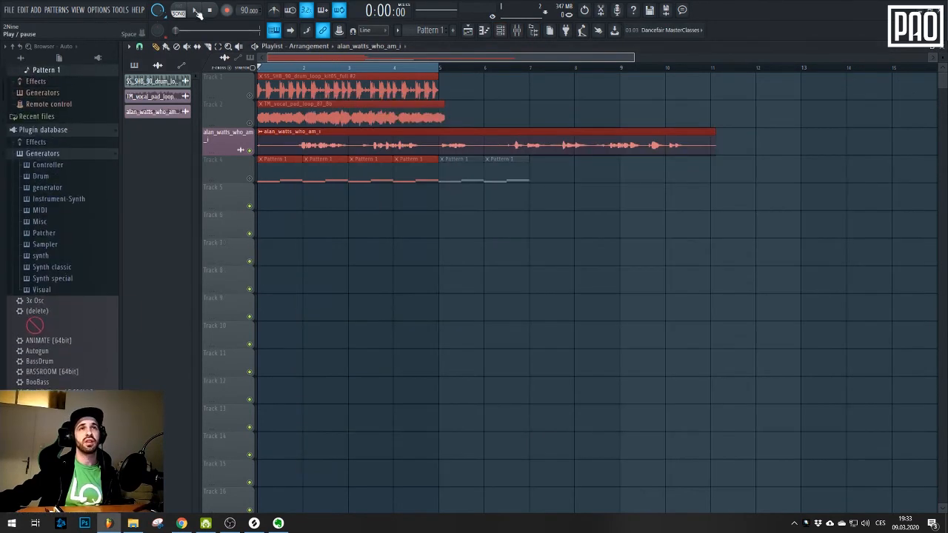
click(195, 9)
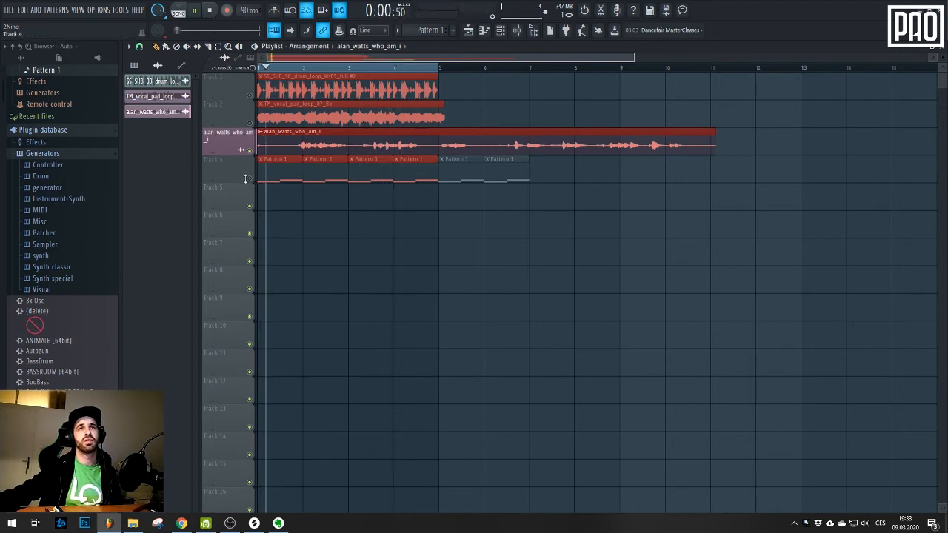
click(217, 11)
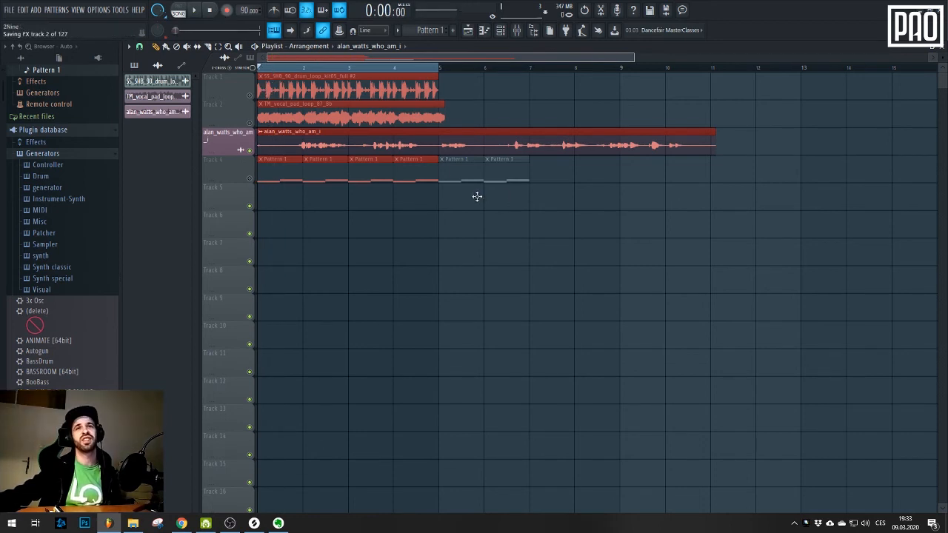
Show the channel rack and mixer, open Glitch2 from Insert 1, and shift its window slightly upward
click(501, 30)
click(517, 30)
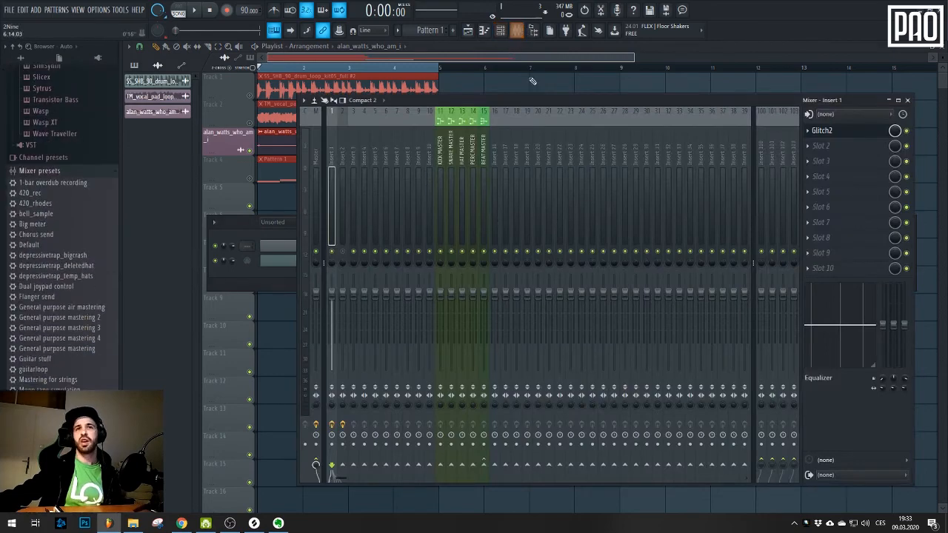
click(849, 132)
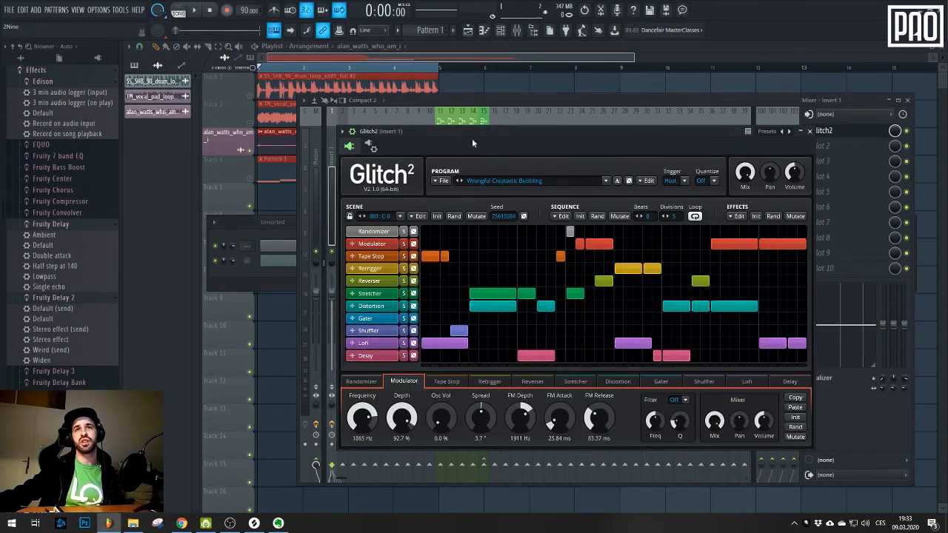
drag(469, 128, 472, 121)
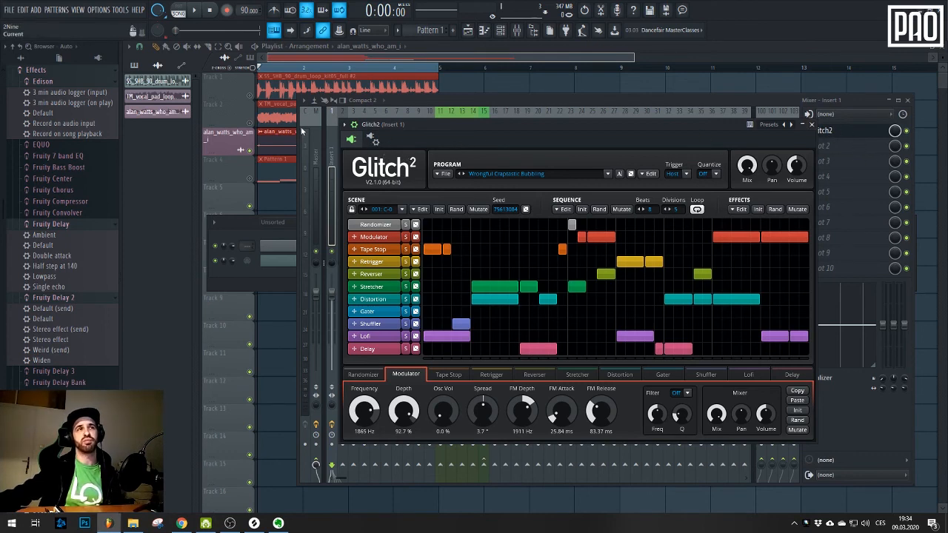
Compare the MIDI Out channel's port with the MIDI input port in Glitch2's wrapper settings, then return to the plugin interface
click(501, 30)
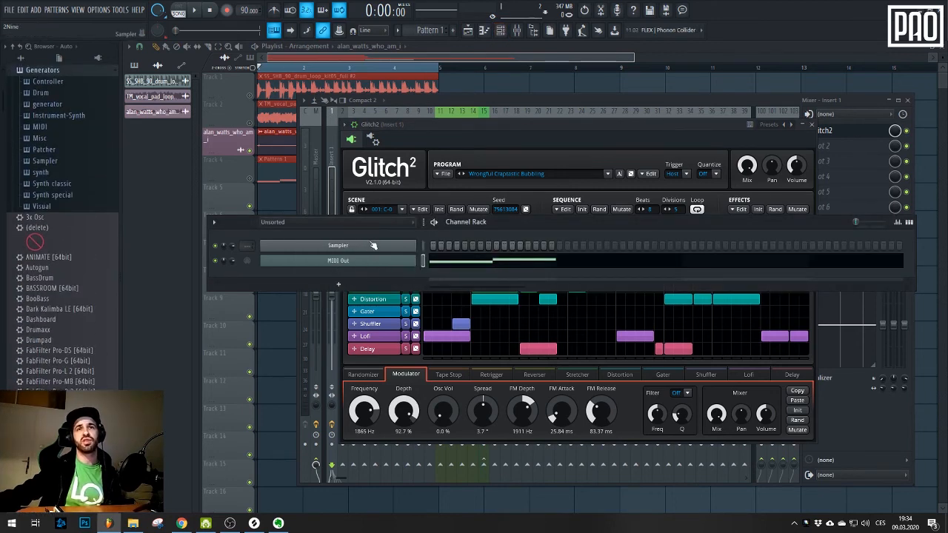
click(333, 262)
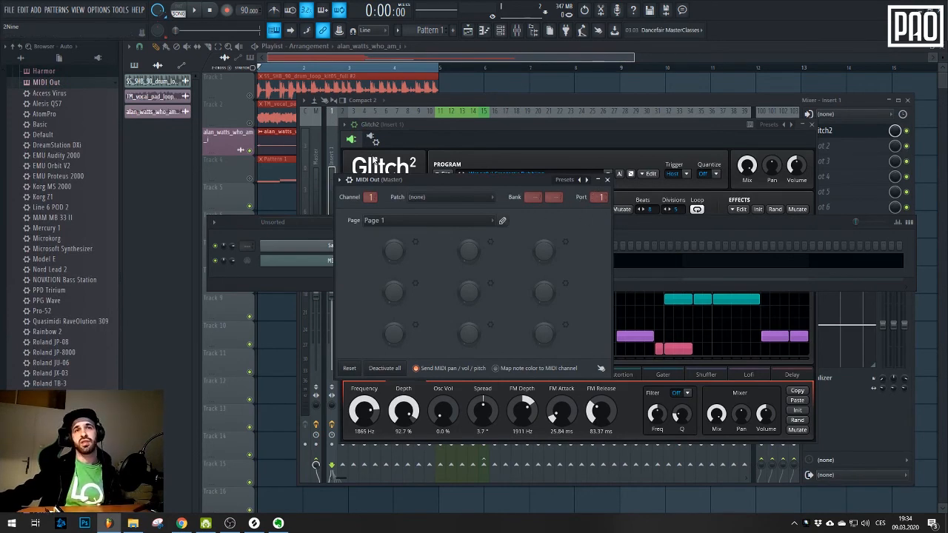
click(429, 139)
click(374, 140)
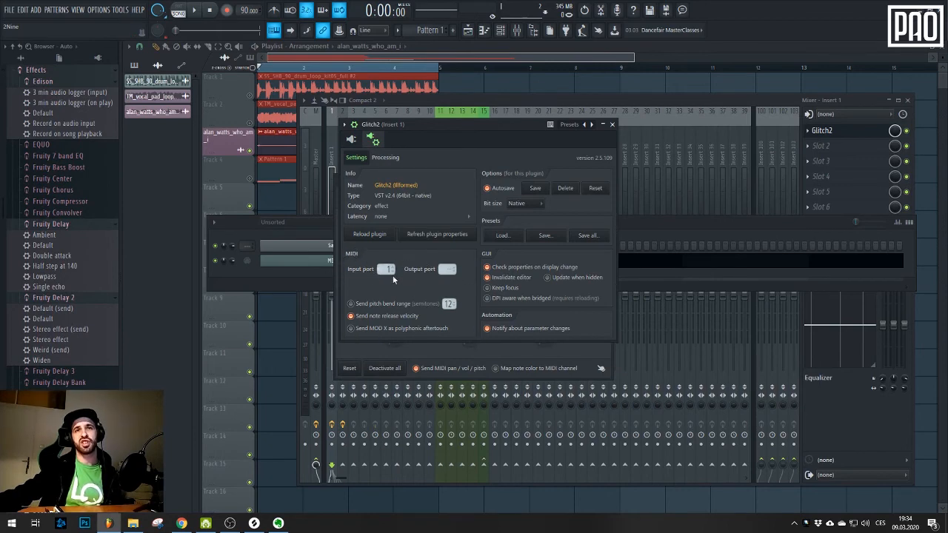
click(351, 139)
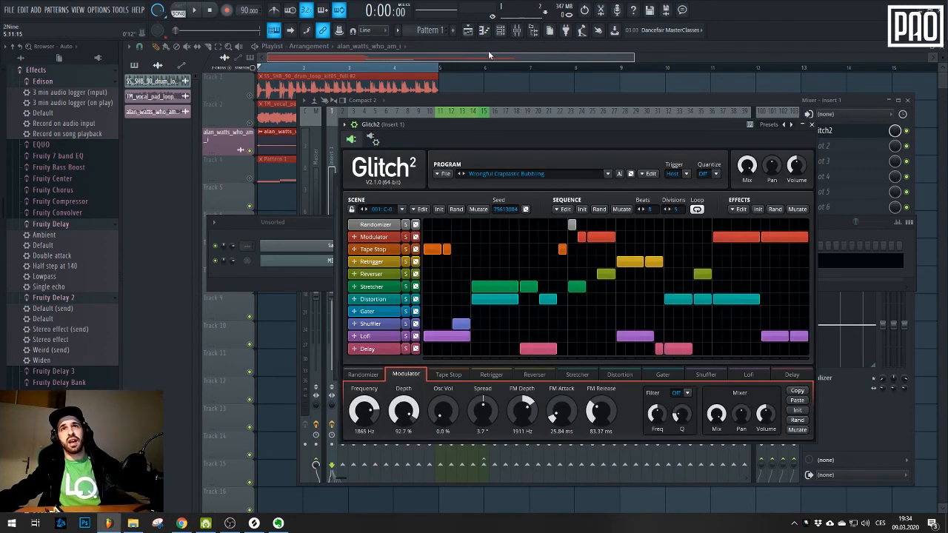
Check the MIDI Out channel's settings, clear the windows off the playlist, and unmute Track 4 with the Pattern 1 clips
key(F6)
click(338, 260)
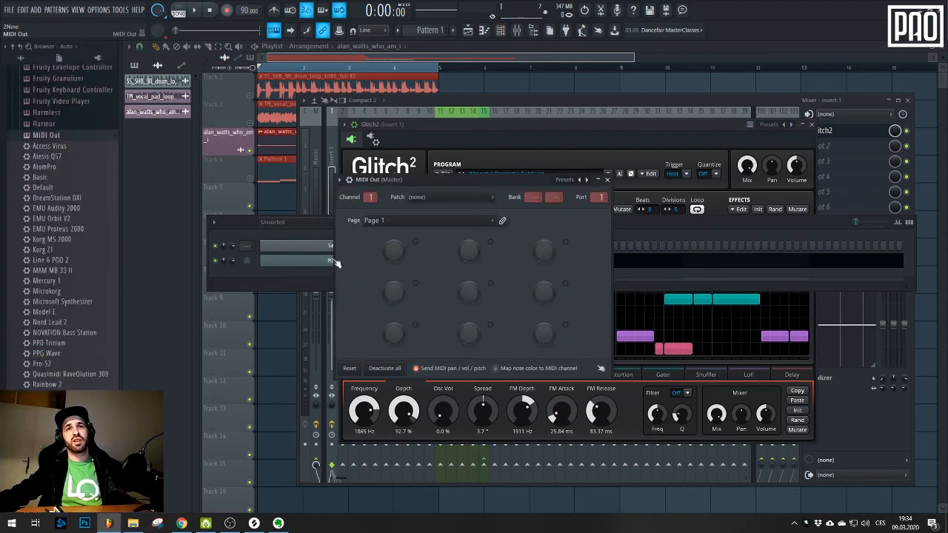
click(814, 366)
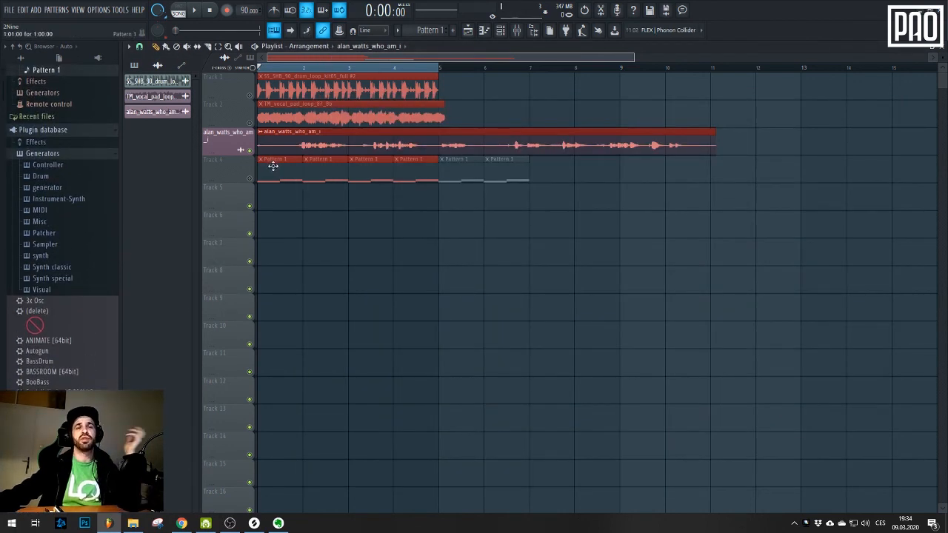
click(249, 177)
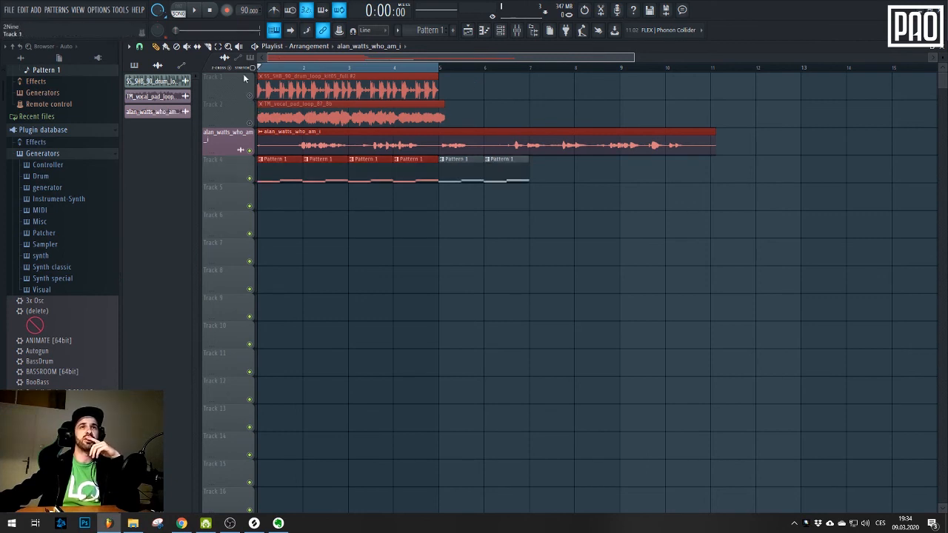
Play the arrangement and watch Glitch2's sequence from Insert 1, closing all windows and stopping playback to finish
key(space)
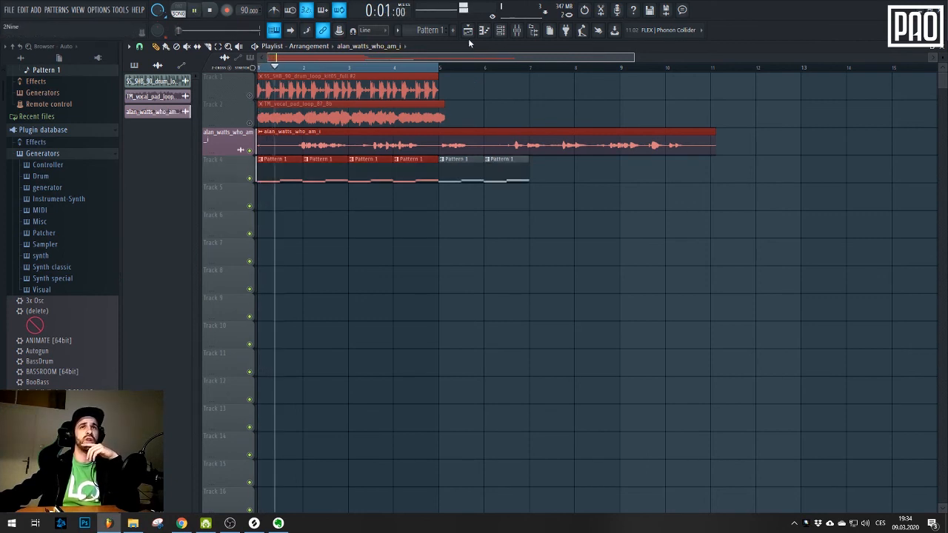
click(502, 32)
click(516, 29)
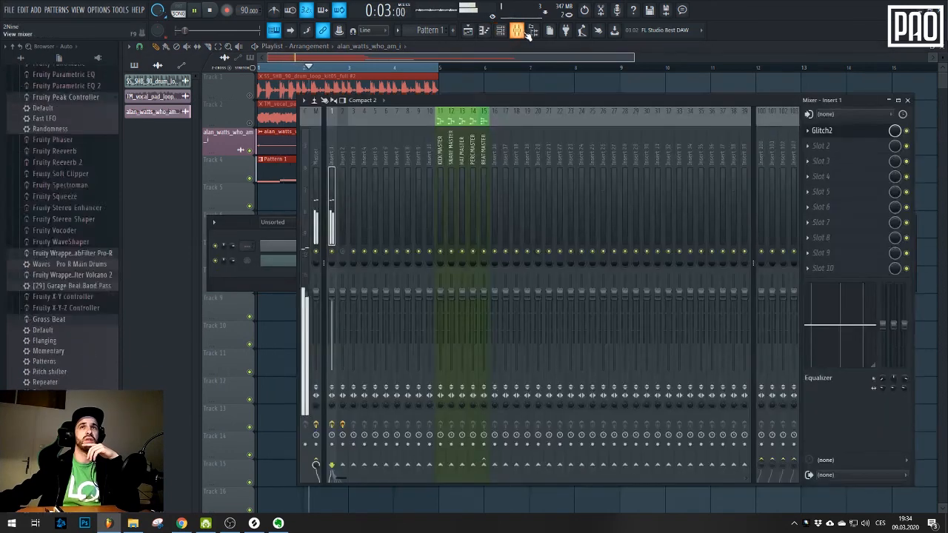
click(851, 130)
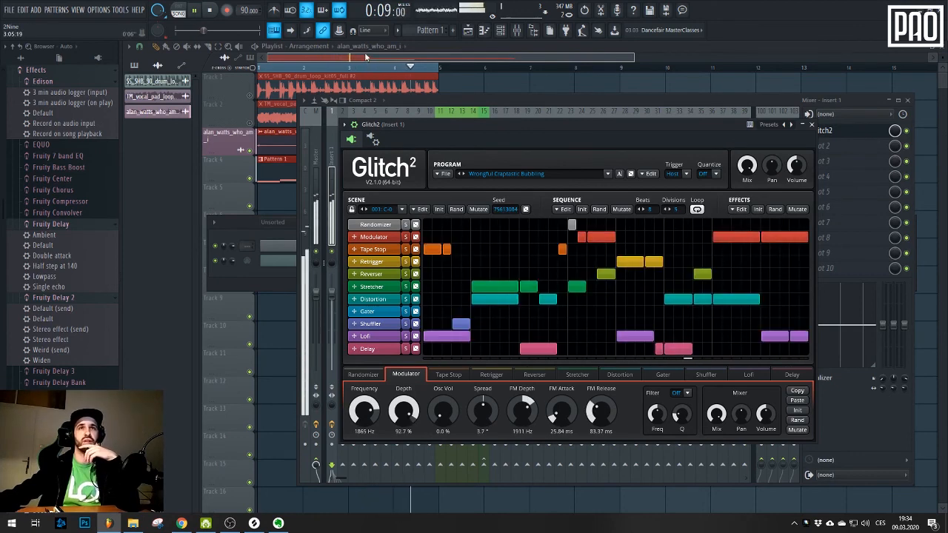
key(F12)
key(space)
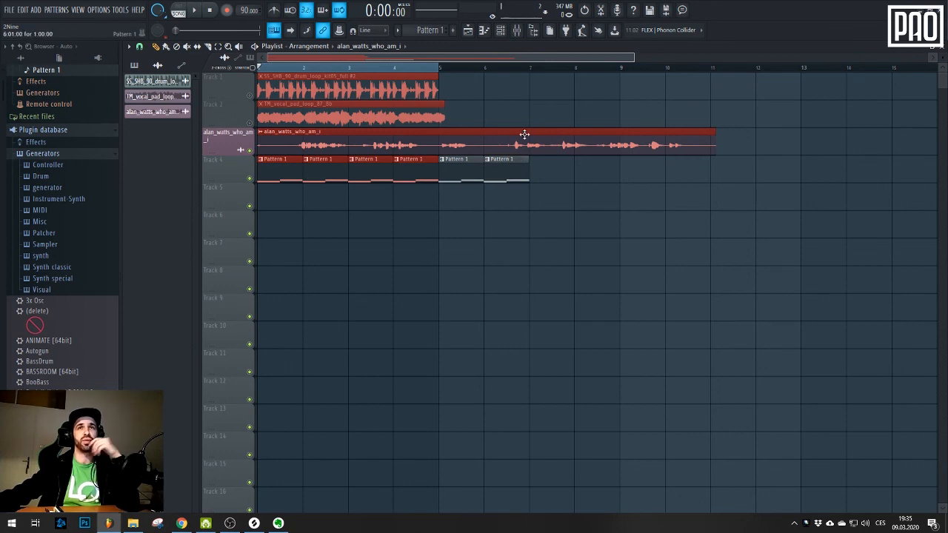
Bring the mixer back over the playlist and reopen the Glitch2 interface from Insert 1
click(518, 31)
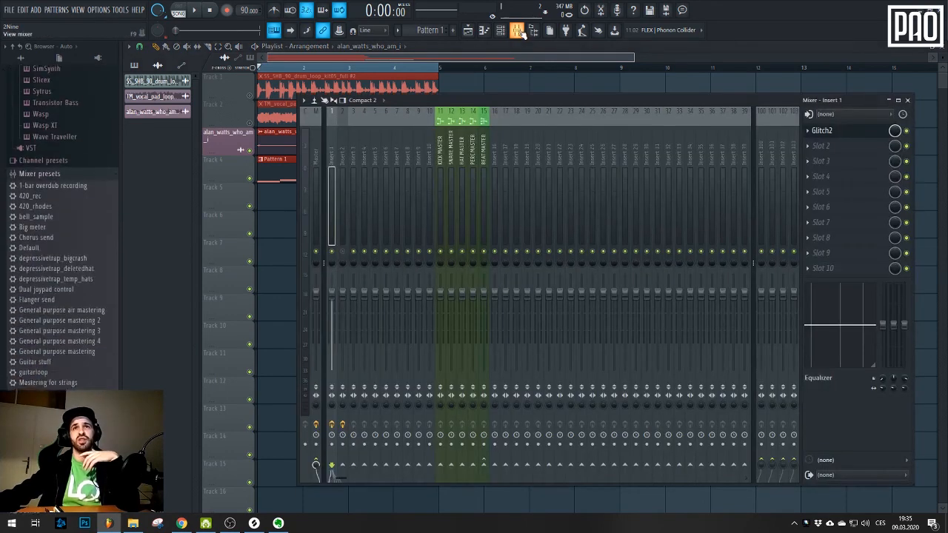
click(853, 135)
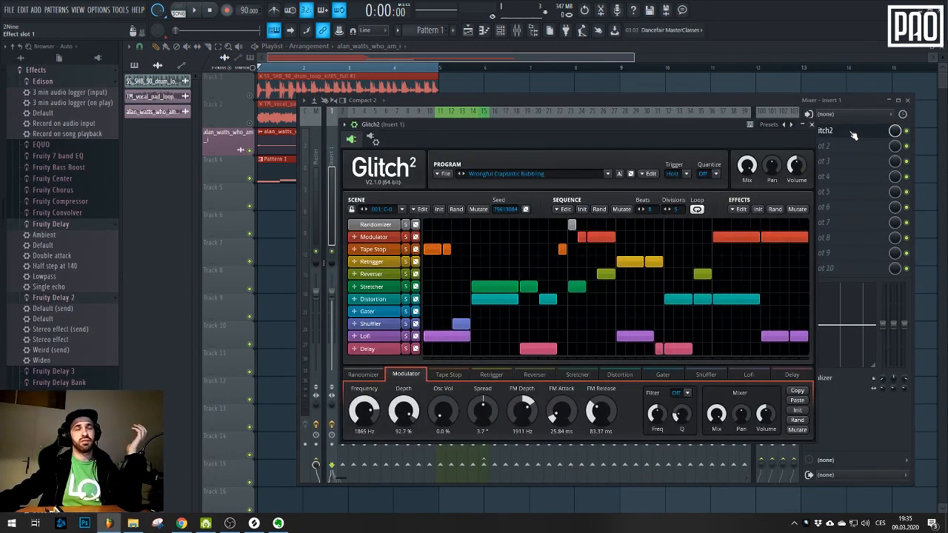